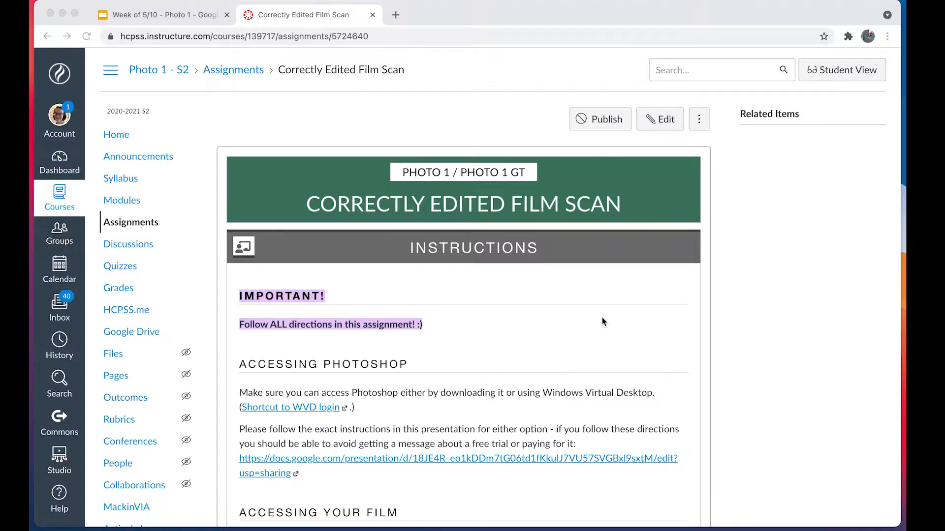
- Open the shared film scans folder linked in the assignment and go into the teacher's own folder numbered 19
{"action": "scroll", "coordinate": [474, 319], "scroll_direction": "down", "scroll_amount": 5}
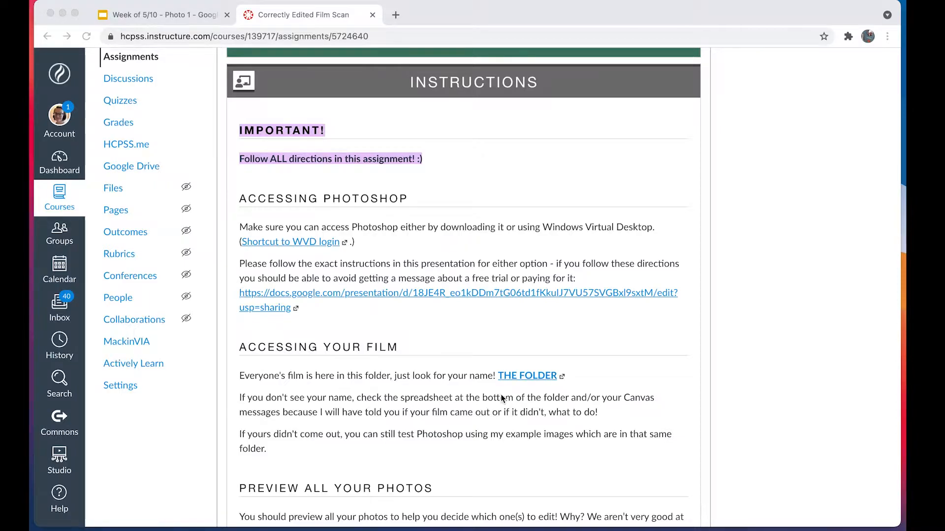
{"action": "left_click", "coordinate": [514, 379]}
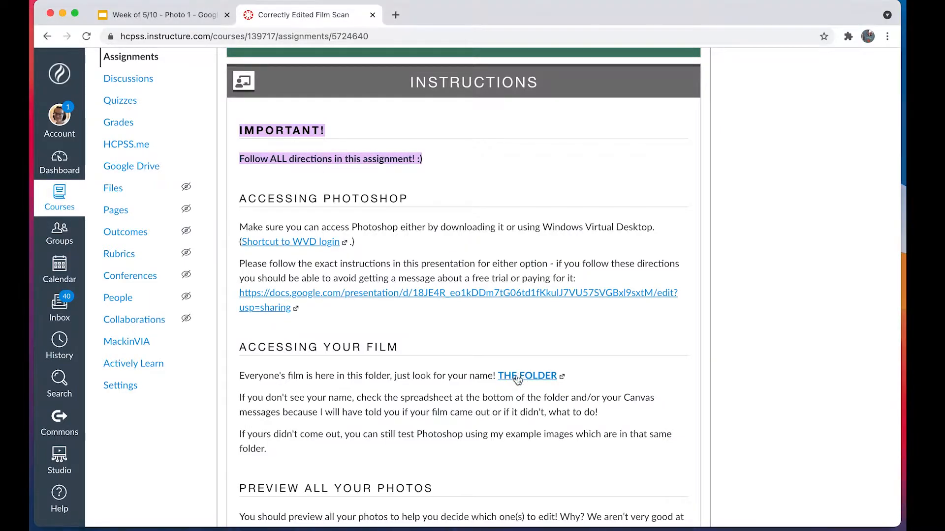
{"action": "left_click", "coordinate": [515, 379]}
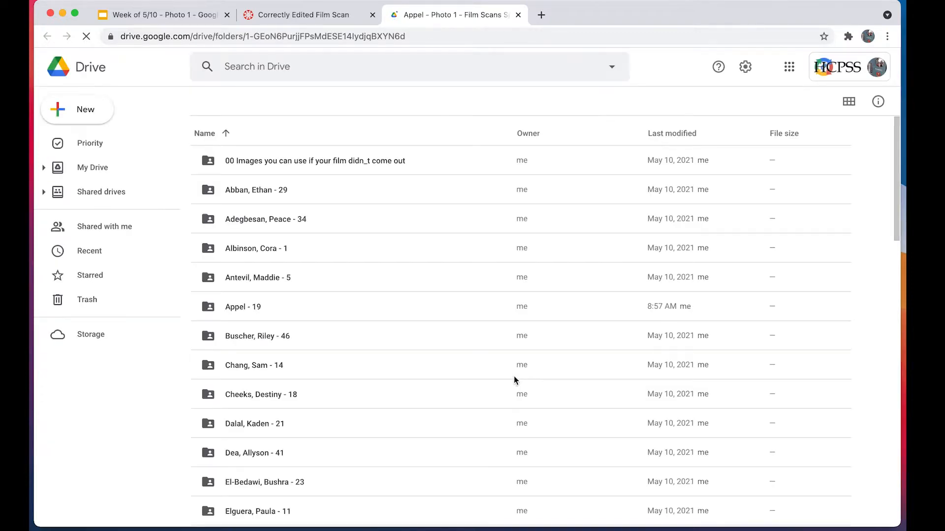
{"action": "left_click", "coordinate": [226, 308]}
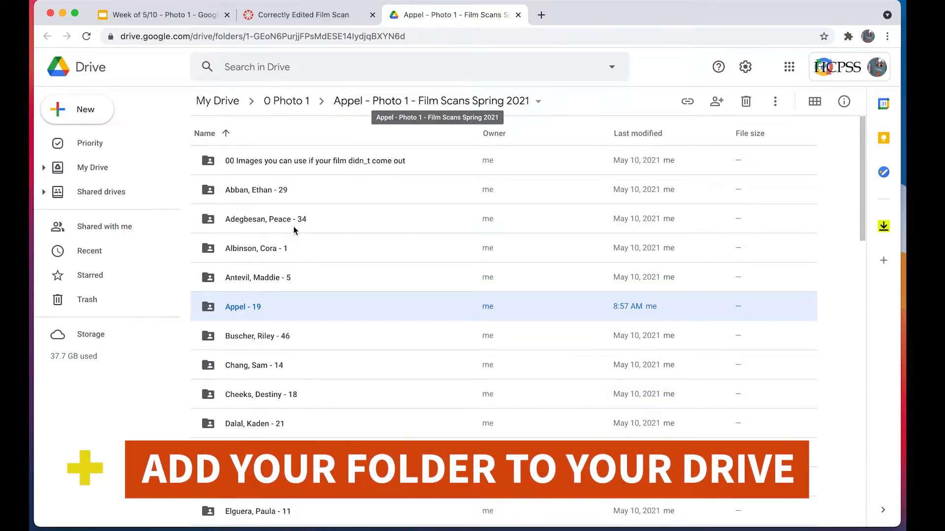
{"action": "double_click", "coordinate": [287, 307]}
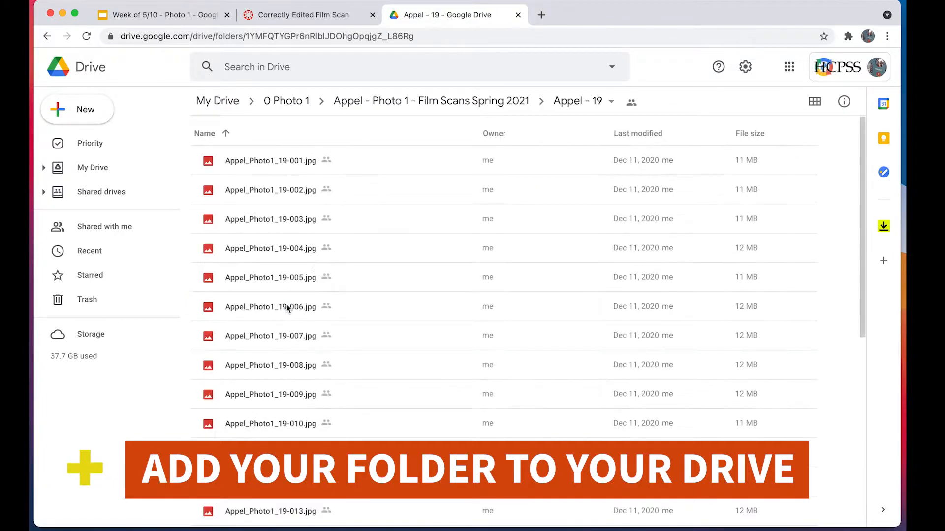
- Add a shortcut for the current film scan folder to the 0 Photo 1 folder in My Drive
{"action": "left_click", "coordinate": [610, 102]}
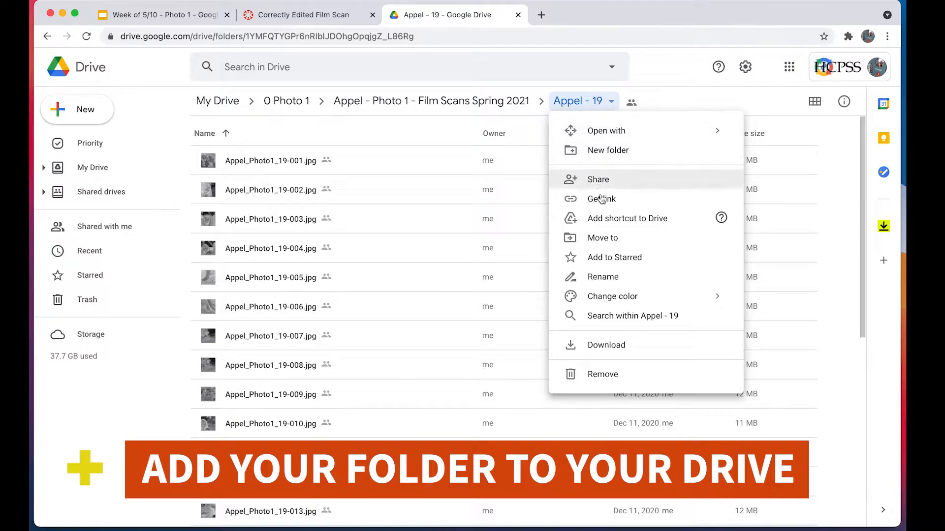
{"action": "left_click", "coordinate": [646, 221]}
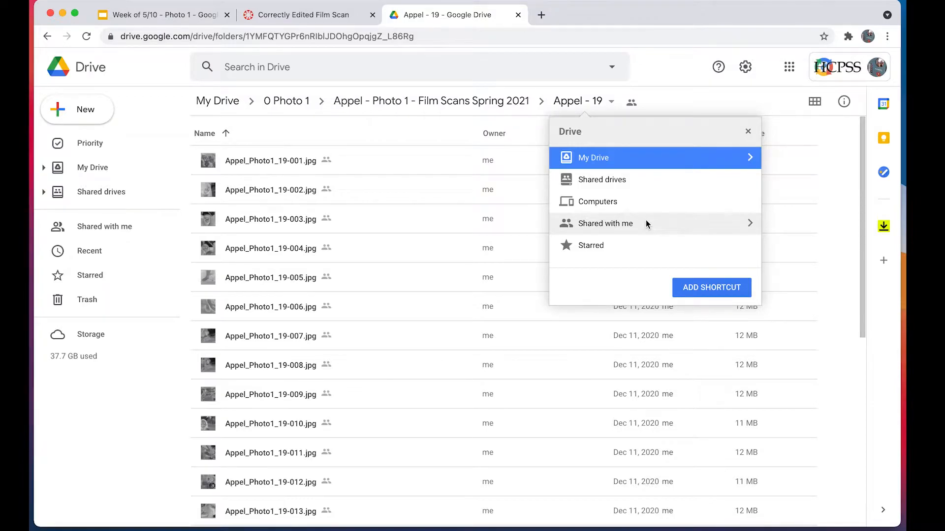
{"action": "left_click", "coordinate": [750, 158]}
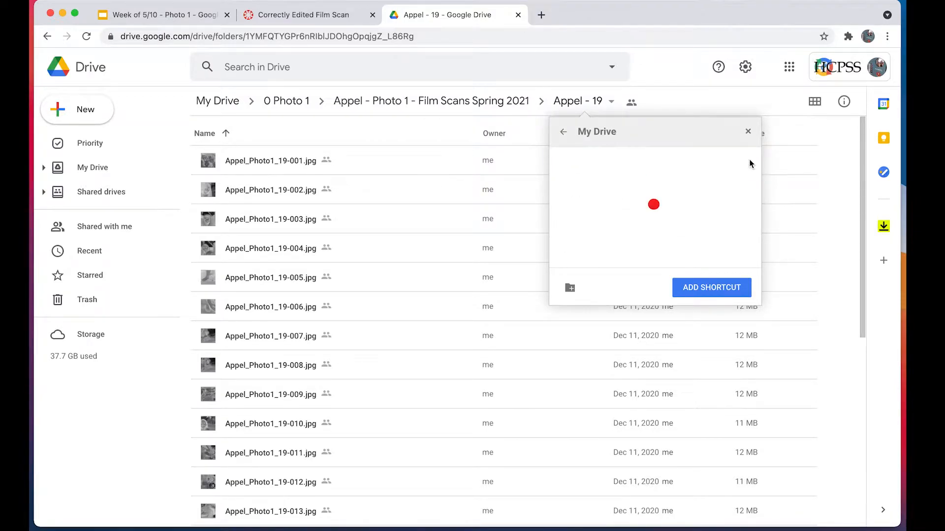
{"action": "scroll", "coordinate": [655, 243], "scroll_direction": "down", "scroll_amount": 5}
{"action": "left_click", "coordinate": [659, 218]}
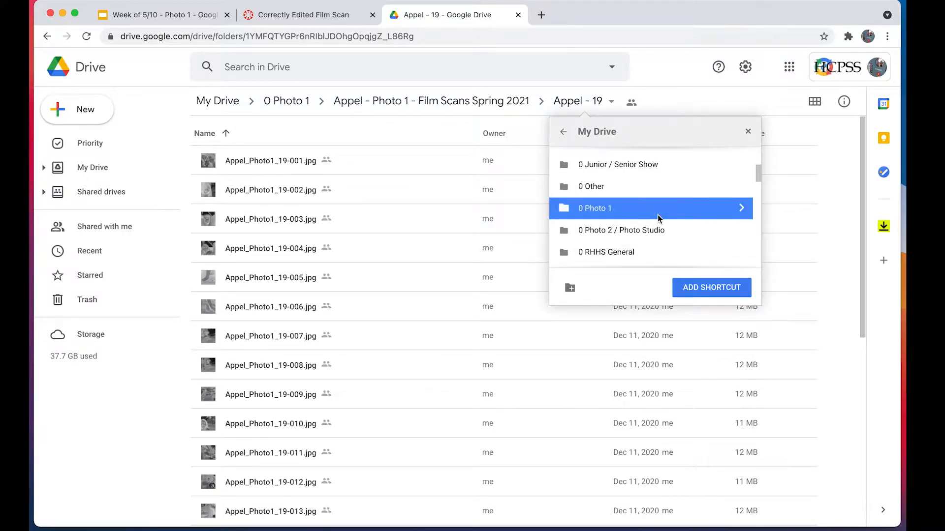
{"action": "left_click", "coordinate": [685, 283]}
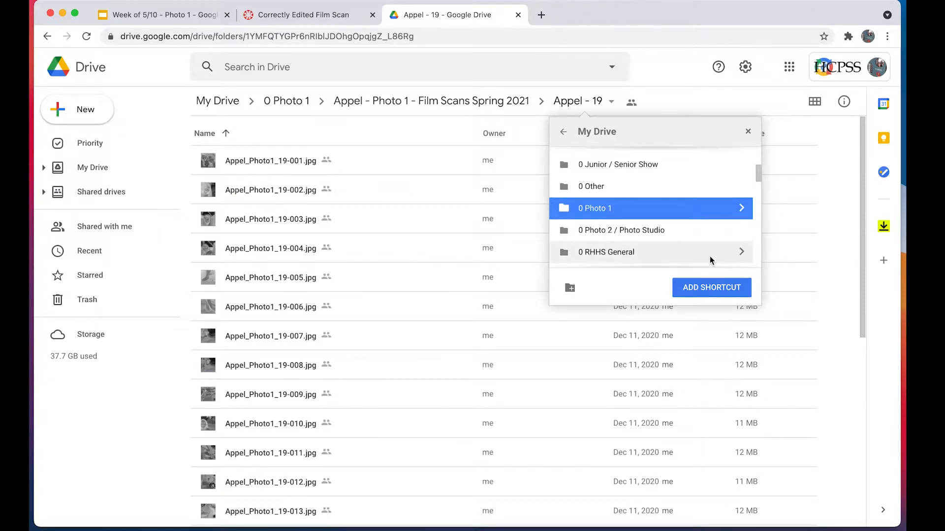
{"action": "left_click", "coordinate": [710, 289]}
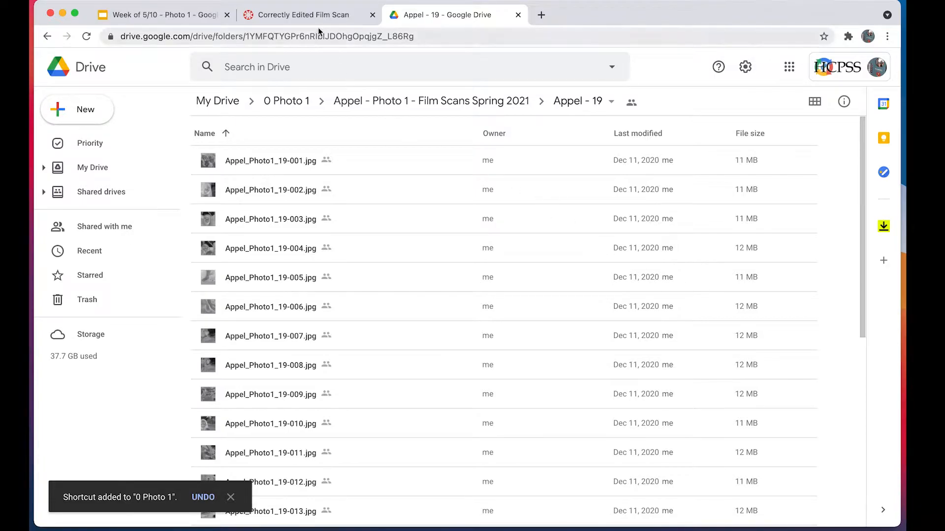
- Return to the film scan assignment and open its linked presentation on accessing Adobe Photoshop
{"action": "left_click", "coordinate": [315, 15]}
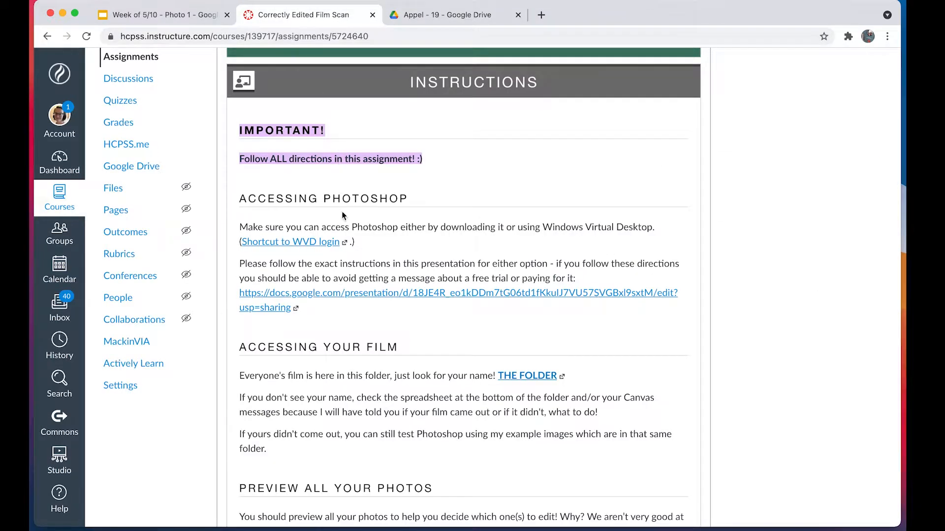
{"action": "scroll", "coordinate": [372, 194], "scroll_direction": "up", "scroll_amount": 2}
{"action": "scroll", "coordinate": [373, 193], "scroll_direction": "up", "scroll_amount": 3}
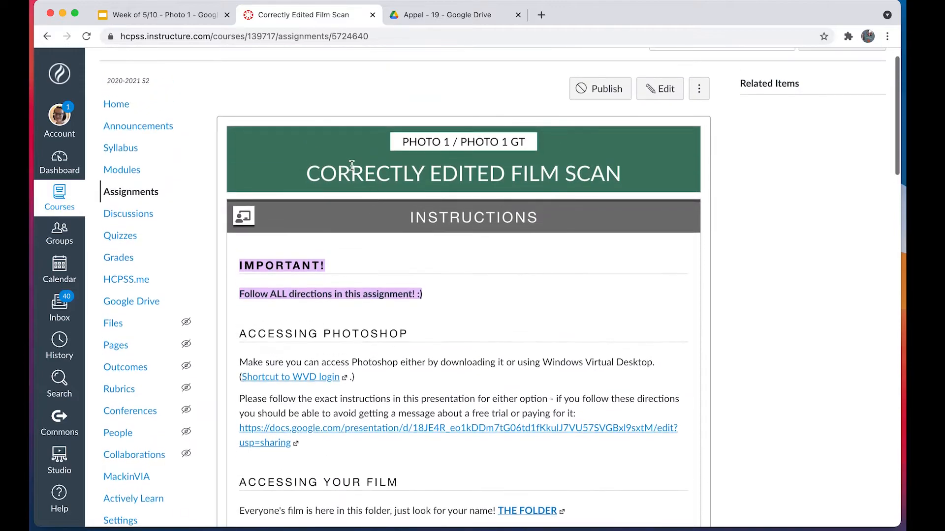
{"action": "scroll", "coordinate": [463, 251], "scroll_direction": "down", "scroll_amount": 5}
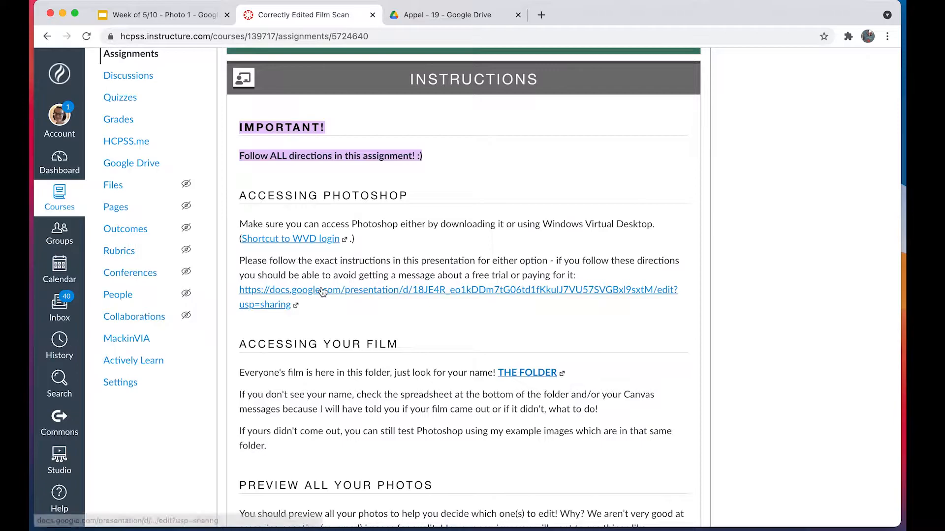
{"action": "left_click", "coordinate": [360, 291]}
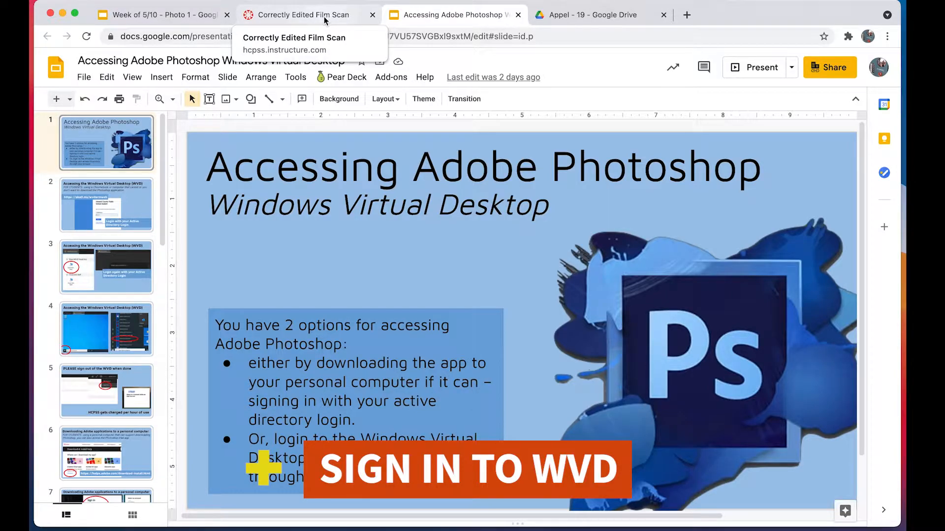
- Follow the assignment's WVD login shortcut, sign in with the school account's e-mail and password, and stay signed in without being asked again
{"action": "left_click", "coordinate": [324, 18]}
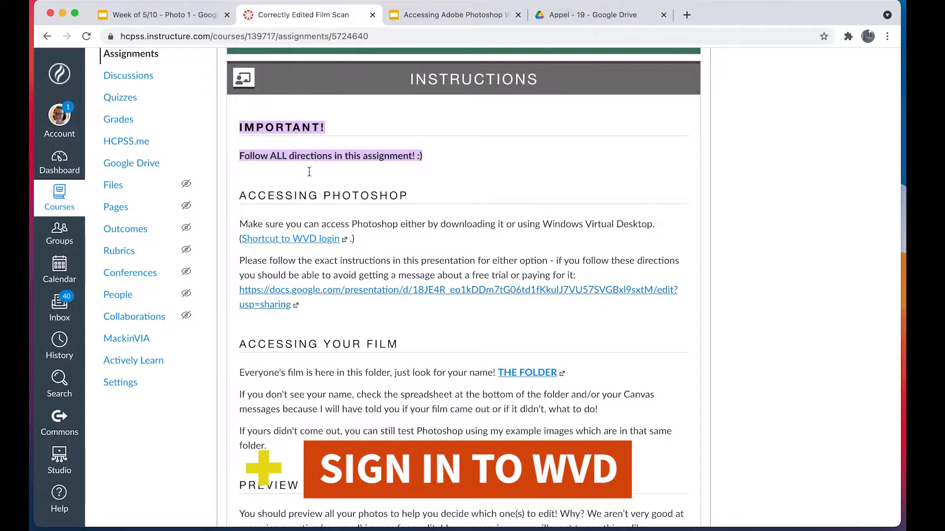
{"action": "left_click", "coordinate": [284, 240]}
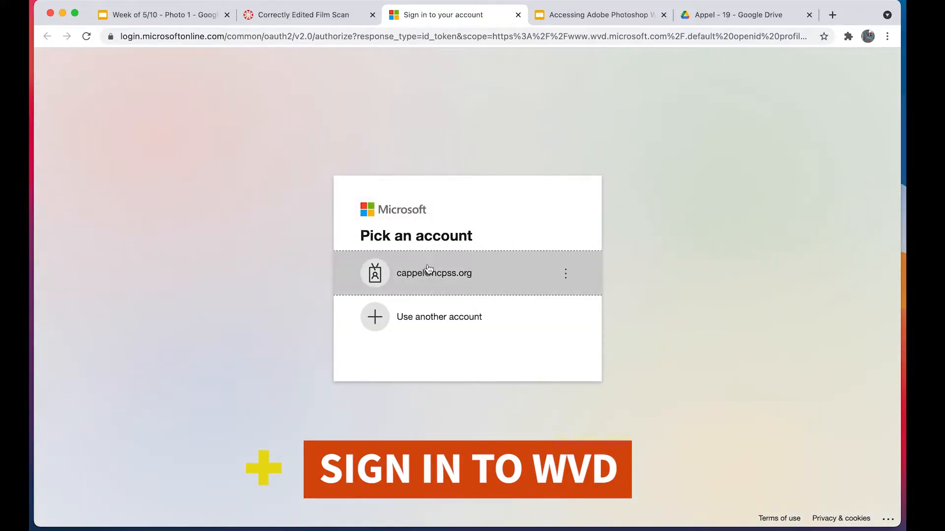
{"action": "left_click", "coordinate": [483, 275]}
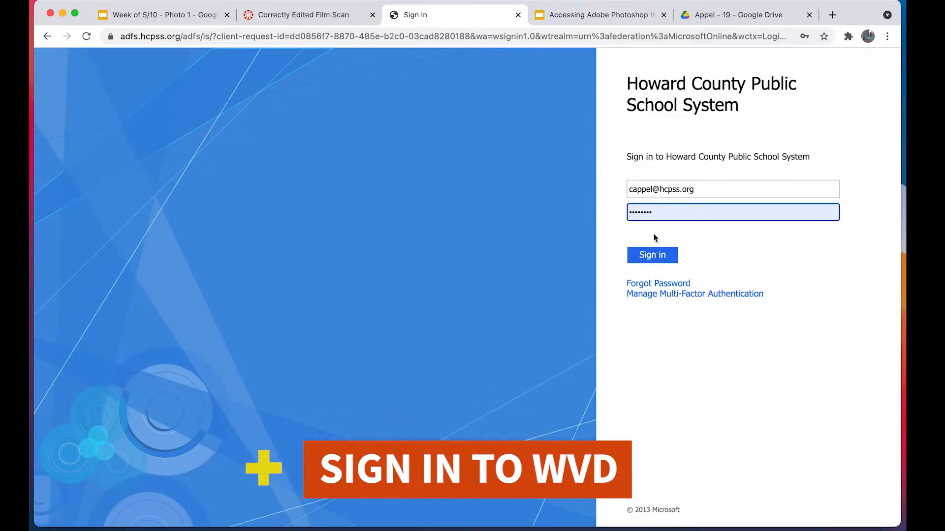
{"action": "left_click", "coordinate": [652, 253]}
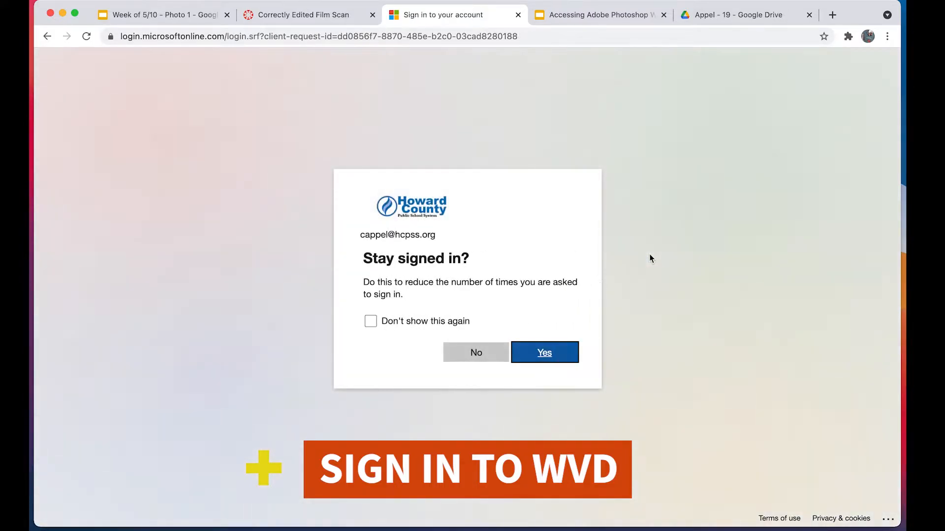
{"action": "left_click", "coordinate": [372, 322]}
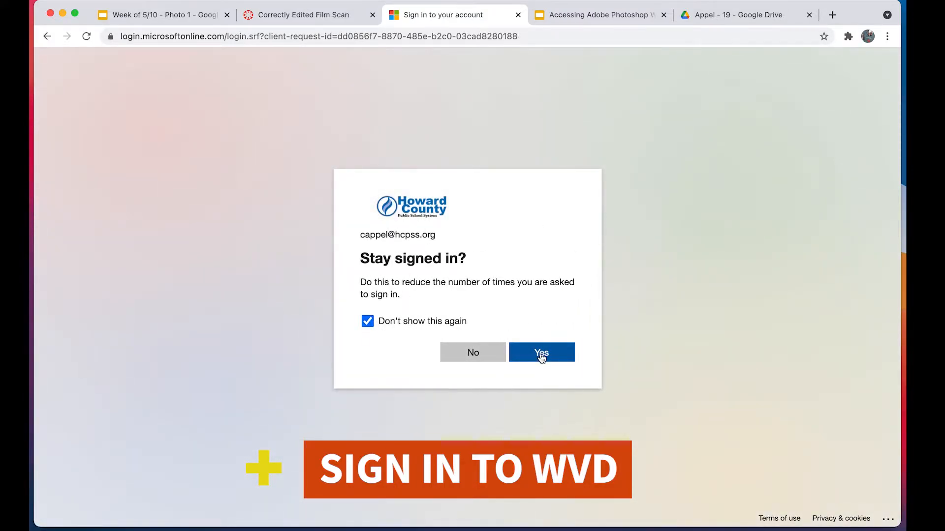
{"action": "left_click", "coordinate": [541, 354]}
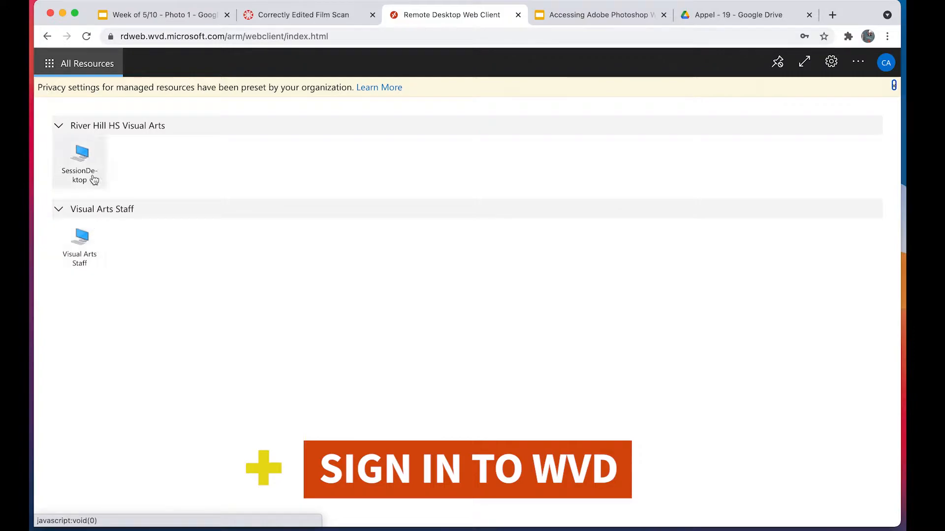
- Start the Visual Arts Staff remote desktop and submit the account's username and password
{"action": "left_click", "coordinate": [97, 247]}
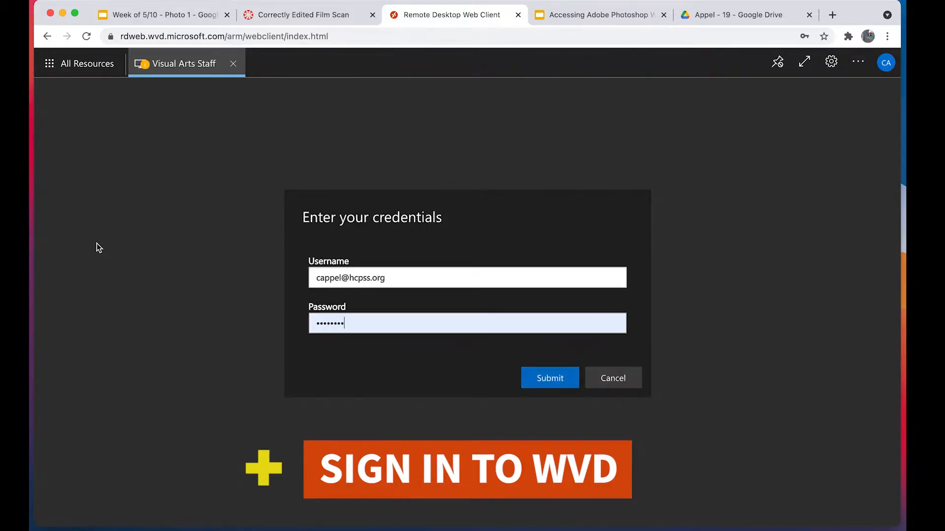
{"action": "left_click", "coordinate": [553, 376]}
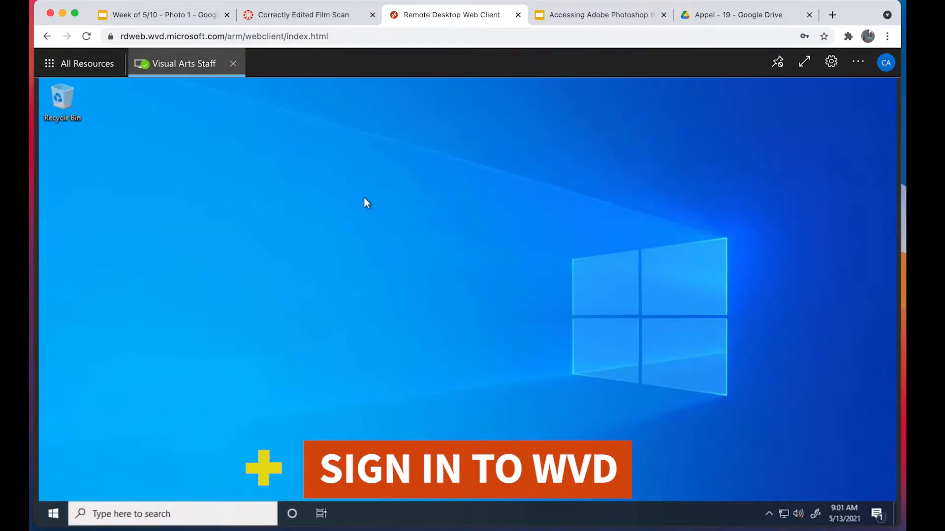
- Find Google Drive among the remote desktop's installed programs and launch it
{"action": "left_click", "coordinate": [54, 513]}
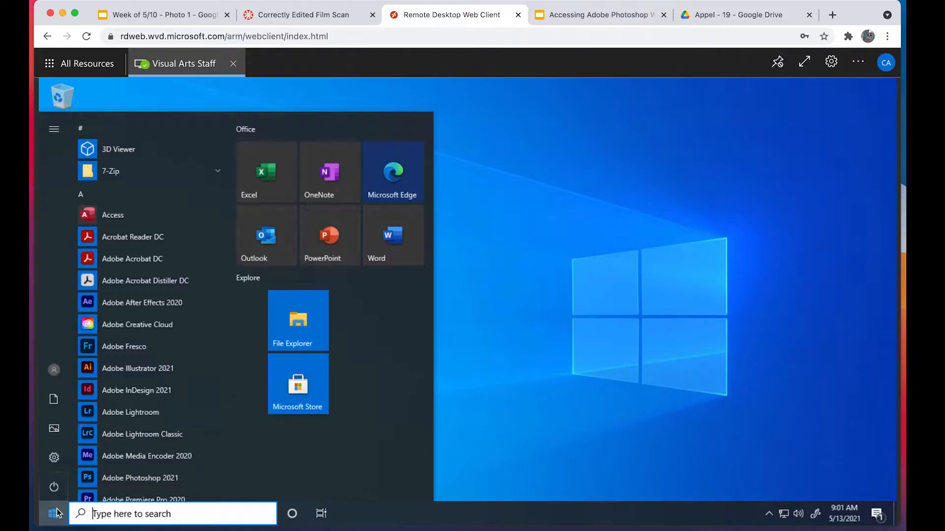
{"action": "scroll", "coordinate": [132, 423], "scroll_direction": "down", "scroll_amount": 3}
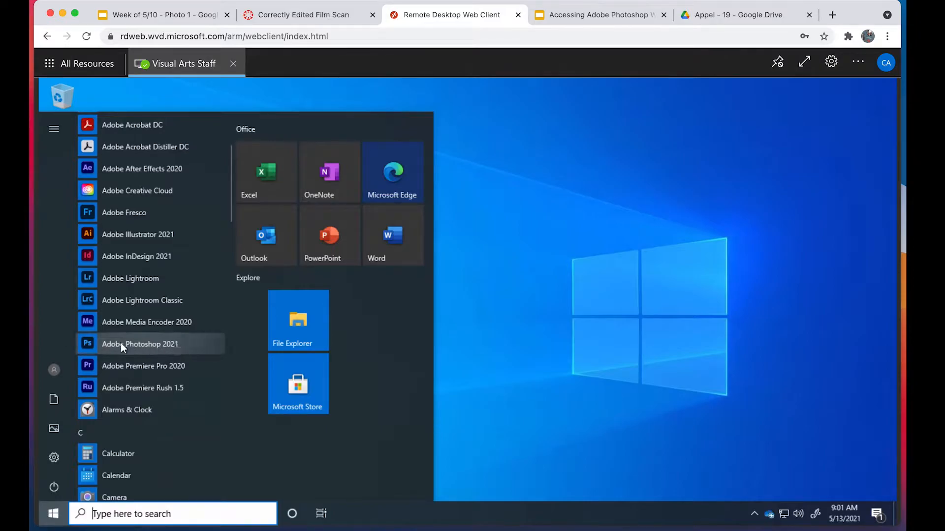
{"action": "scroll", "coordinate": [179, 389], "scroll_direction": "down", "scroll_amount": 4}
{"action": "scroll", "coordinate": [179, 392], "scroll_direction": "down", "scroll_amount": 3}
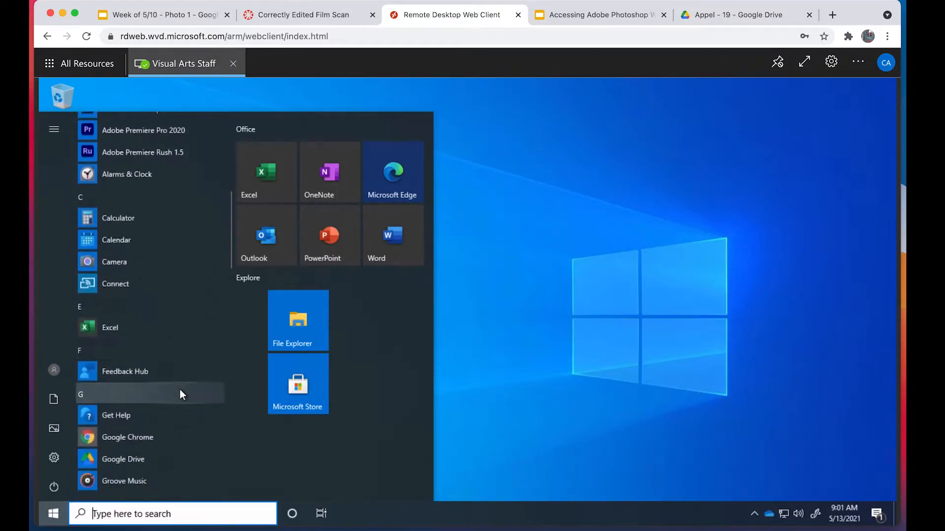
{"action": "left_click", "coordinate": [133, 388]}
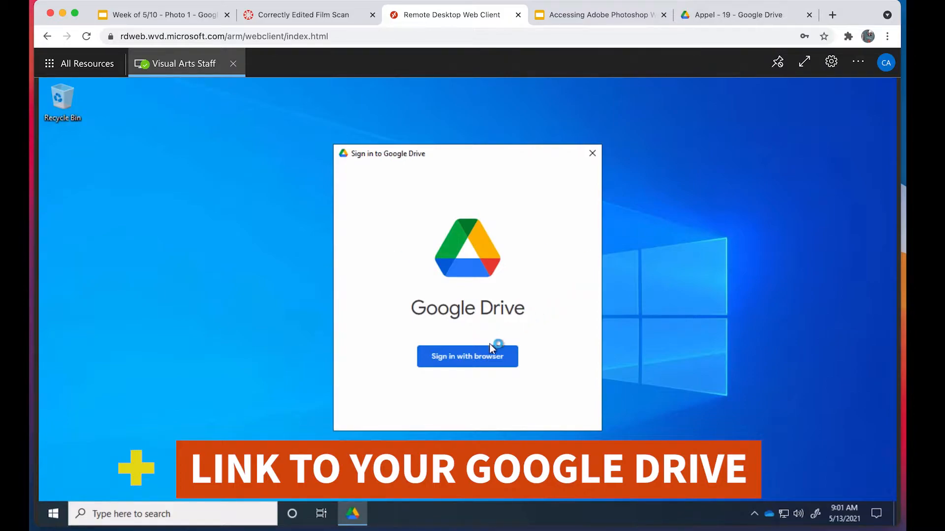
- Sign in to Google Drive through the browser with the school Google account, allow Google Drive for desktop access, and dismiss the Drive File Stream notice
{"action": "left_click", "coordinate": [486, 363]}
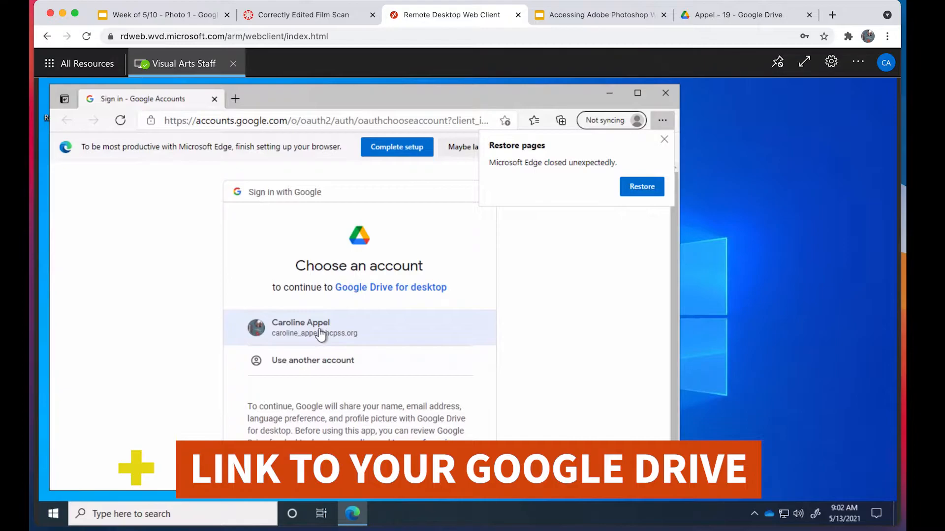
{"action": "left_click", "coordinate": [371, 330]}
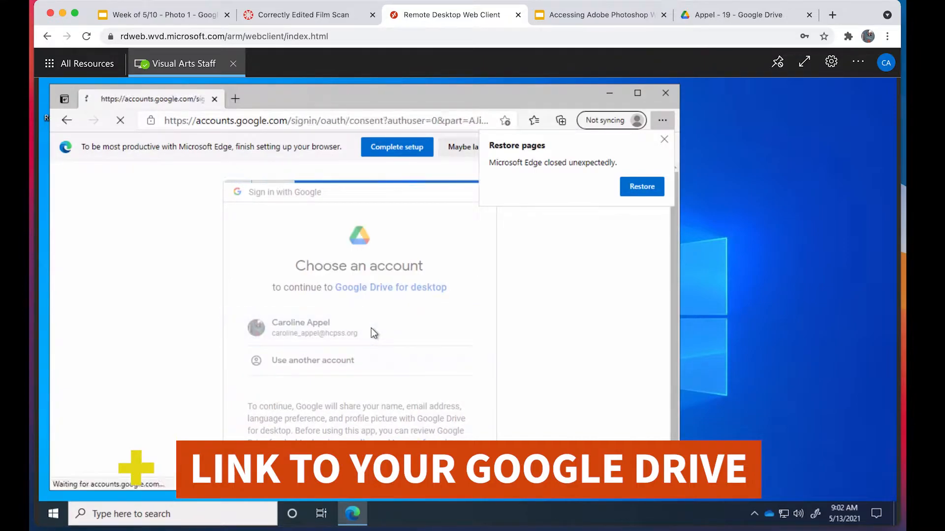
{"action": "scroll", "coordinate": [355, 375], "scroll_direction": "down", "scroll_amount": 2}
{"action": "scroll", "coordinate": [355, 375], "scroll_direction": "down", "scroll_amount": 4}
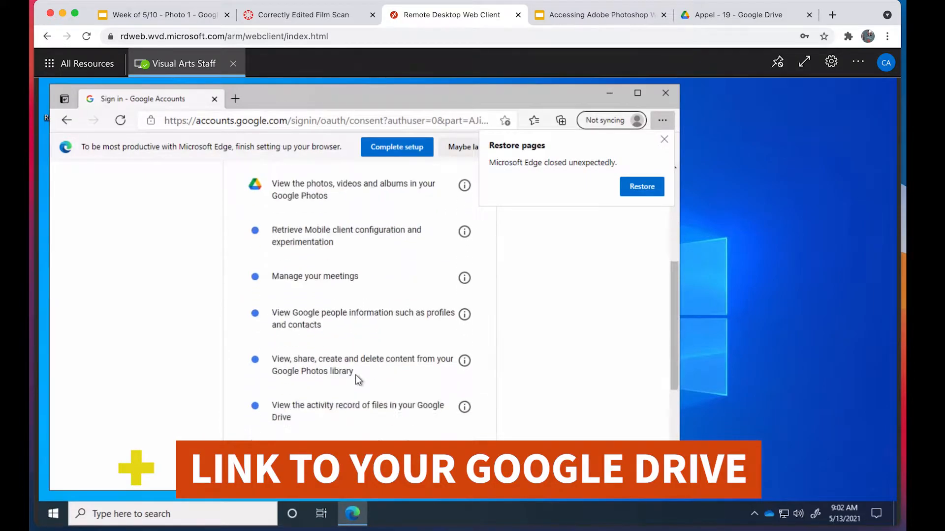
{"action": "scroll", "coordinate": [355, 374], "scroll_direction": "down", "scroll_amount": 5}
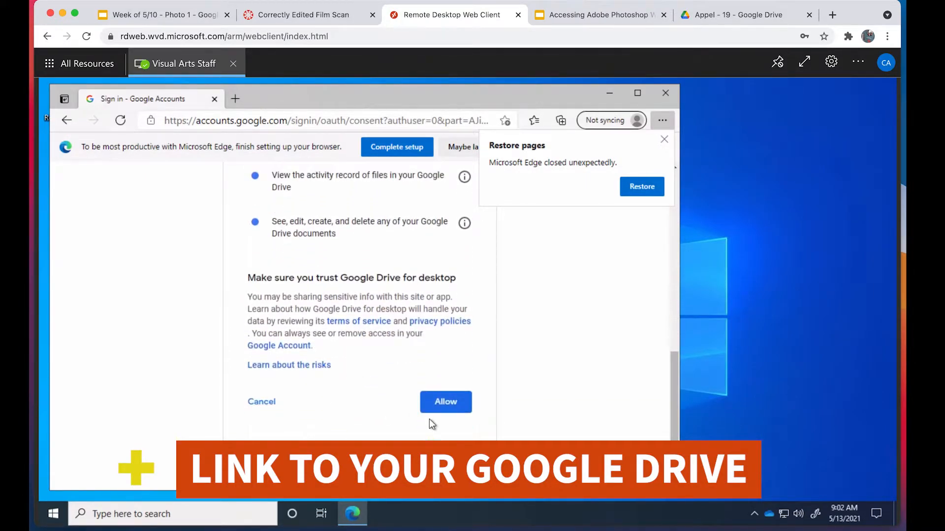
{"action": "left_click", "coordinate": [445, 406]}
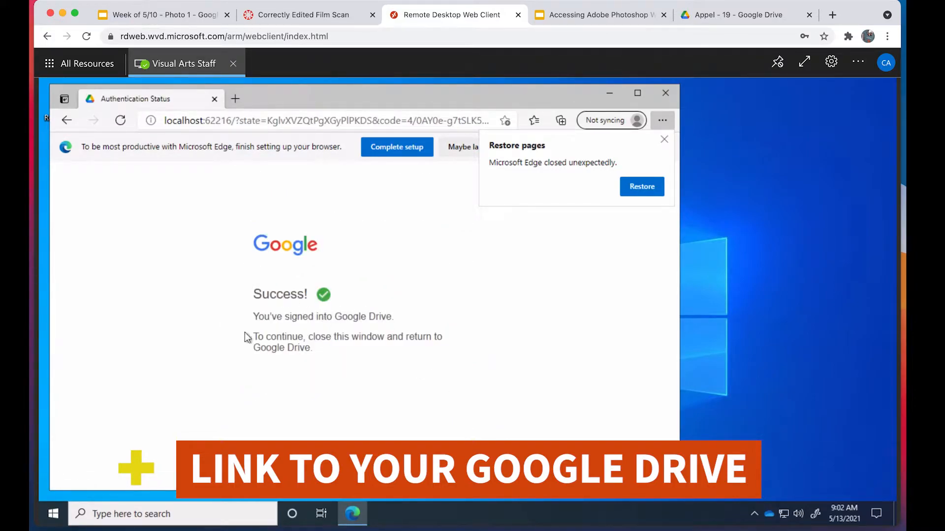
{"action": "left_click", "coordinate": [665, 93]}
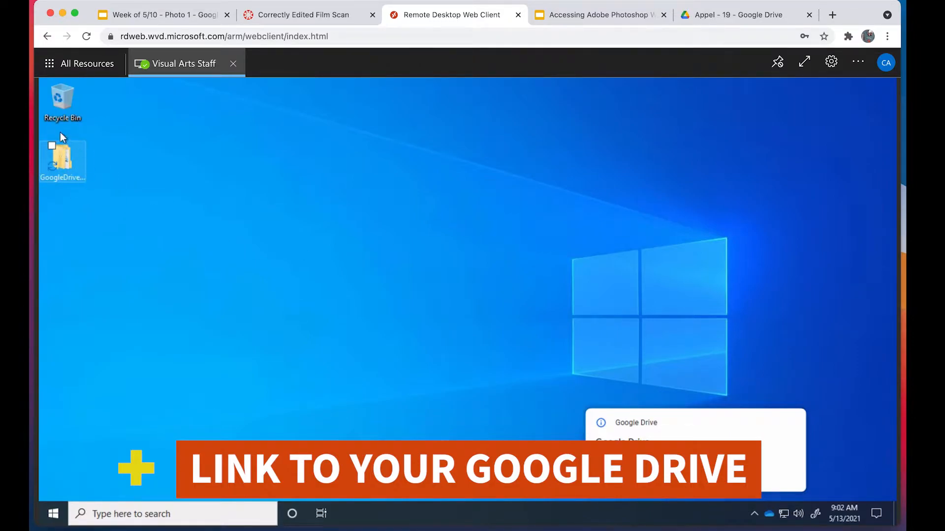
{"action": "mouse_move", "coordinate": [72, 166]}
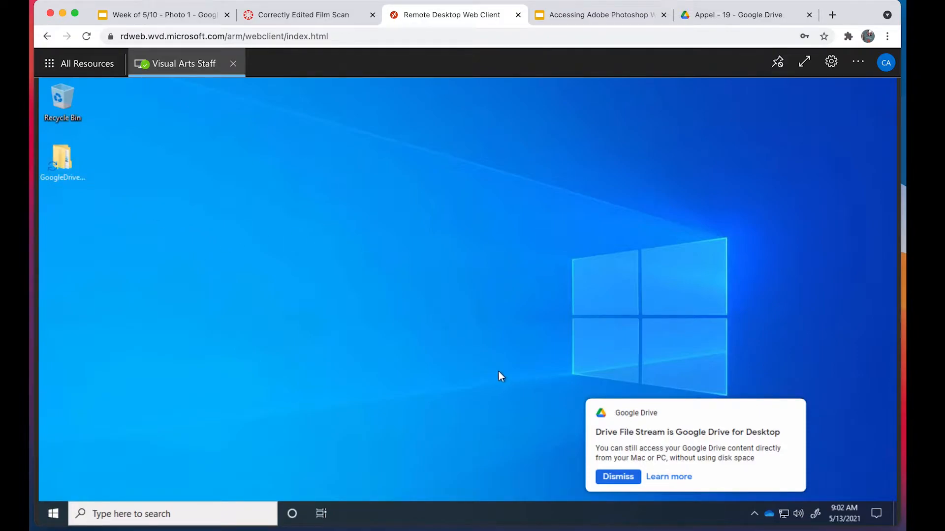
{"action": "left_click", "coordinate": [617, 476]}
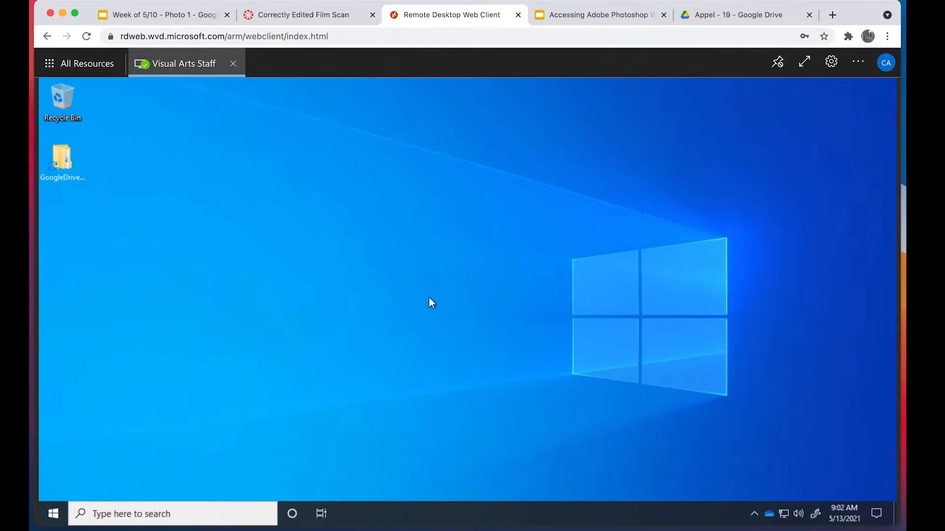
- Find Adobe Photoshop 2021 among the remote desktop's installed programs and launch it
{"action": "left_click", "coordinate": [54, 512]}
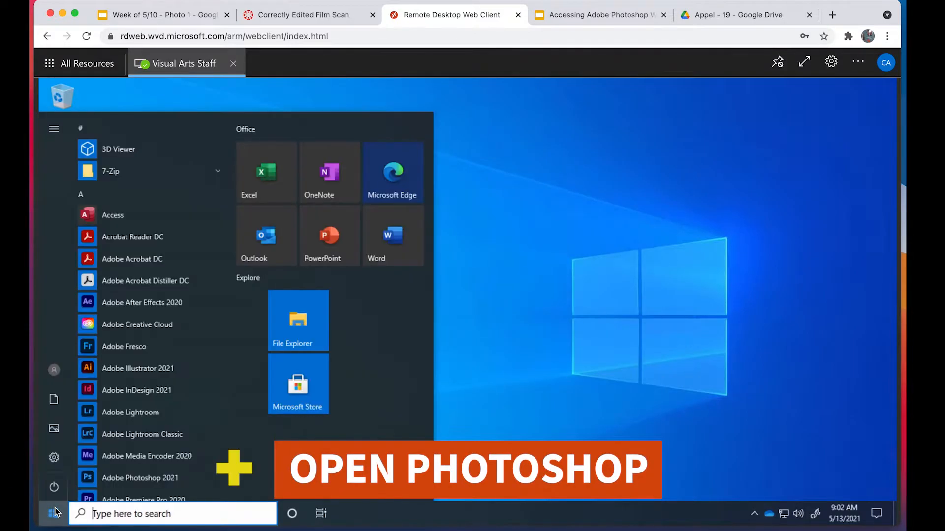
{"action": "scroll", "coordinate": [116, 412], "scroll_direction": "down", "scroll_amount": 3}
{"action": "left_click", "coordinate": [141, 376]}
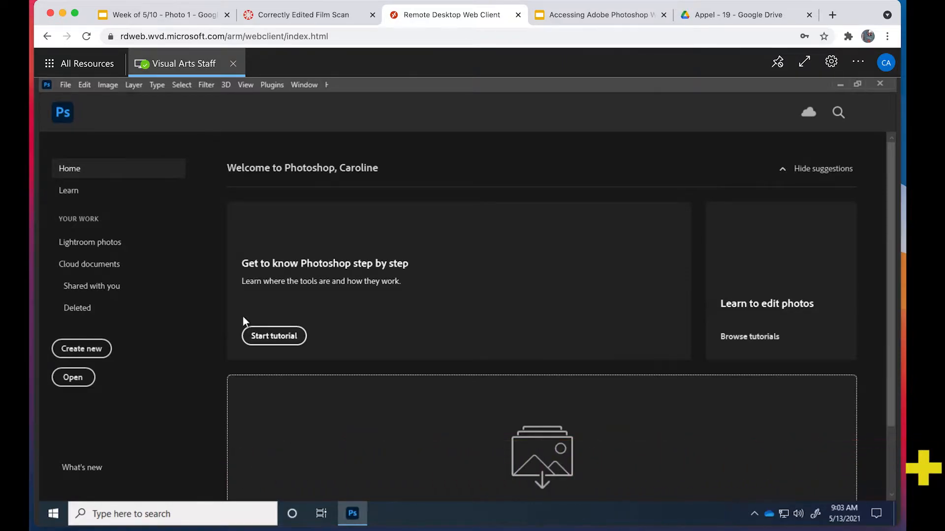
{"action": "left_click", "coordinate": [88, 378]}
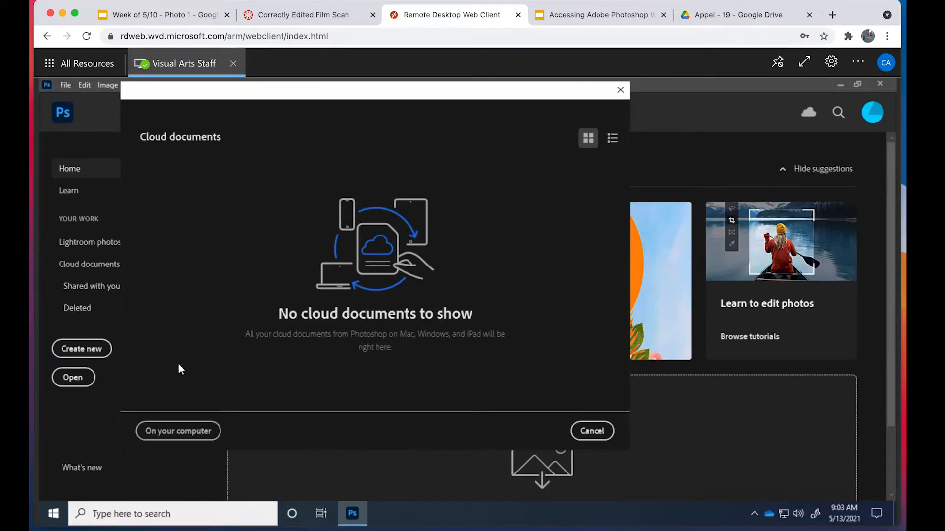
{"action": "left_click", "coordinate": [612, 140]}
{"action": "left_click", "coordinate": [173, 431]}
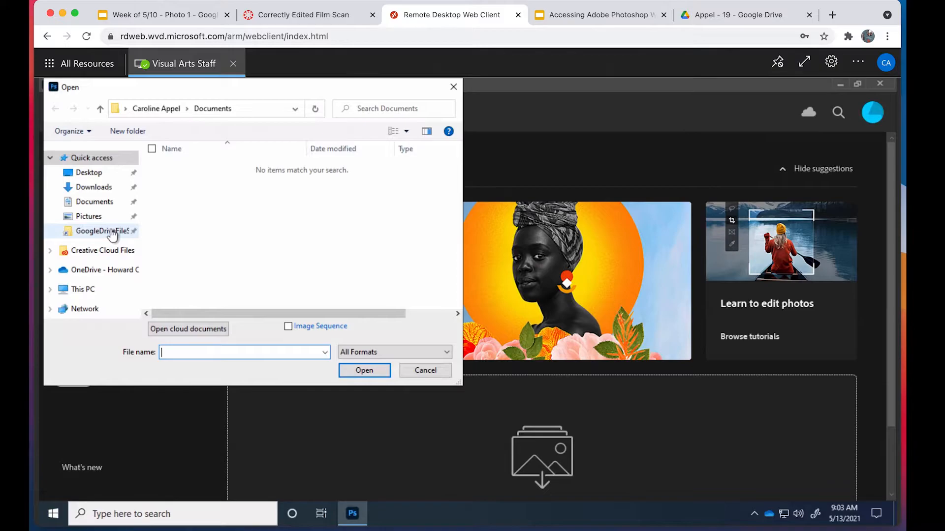
{"action": "left_click", "coordinate": [112, 234]}
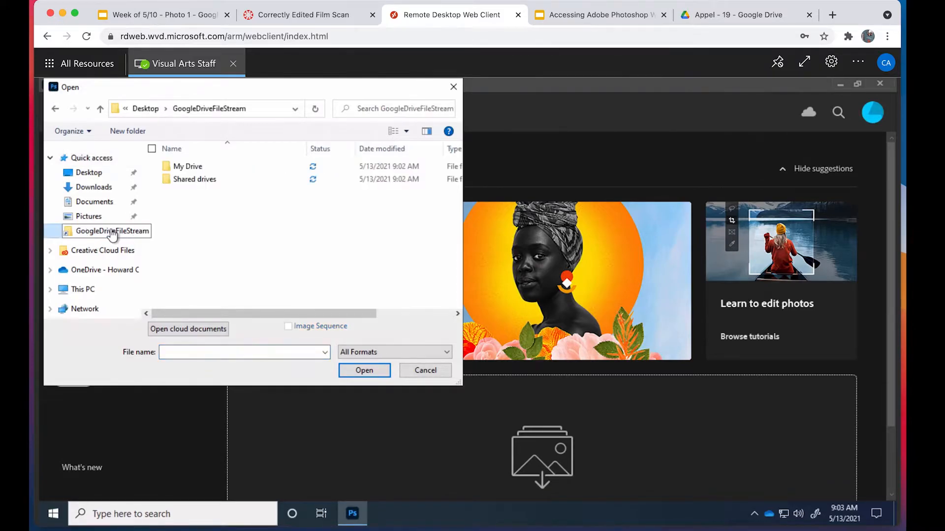
{"action": "left_click", "coordinate": [197, 170]}
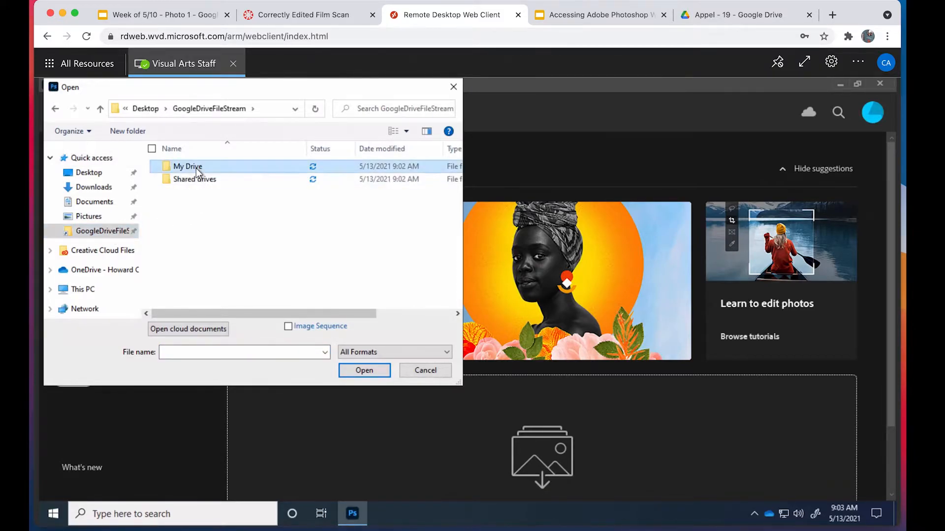
{"action": "double_click", "coordinate": [196, 167]}
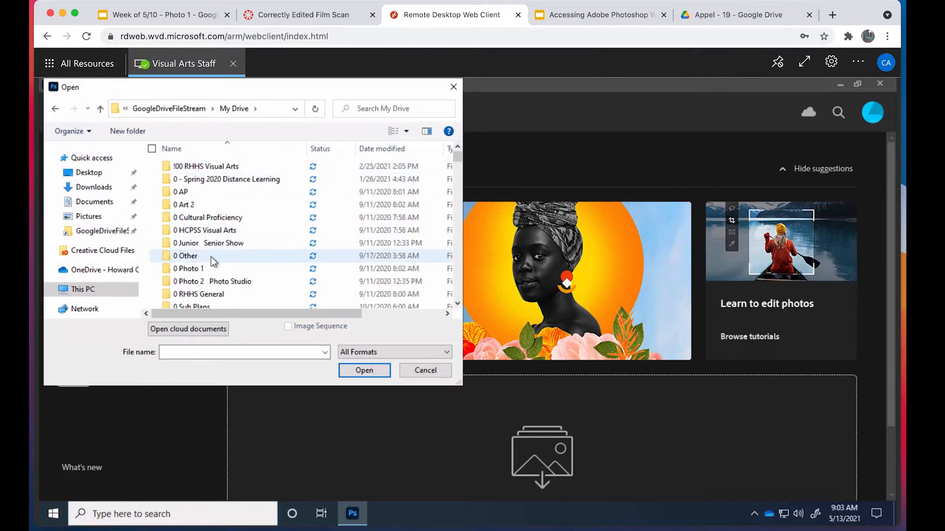
{"action": "left_click", "coordinate": [421, 373]}
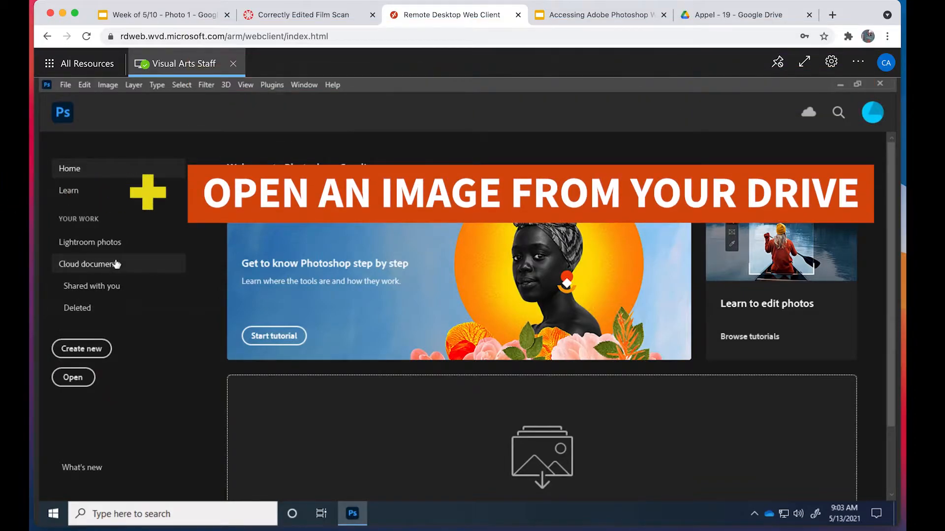
- Browse for a file on the computer through GoogleDriveFileStream, My Drive and 0 Photo 1 to the roll 19 film scan folder
{"action": "left_click", "coordinate": [81, 383]}
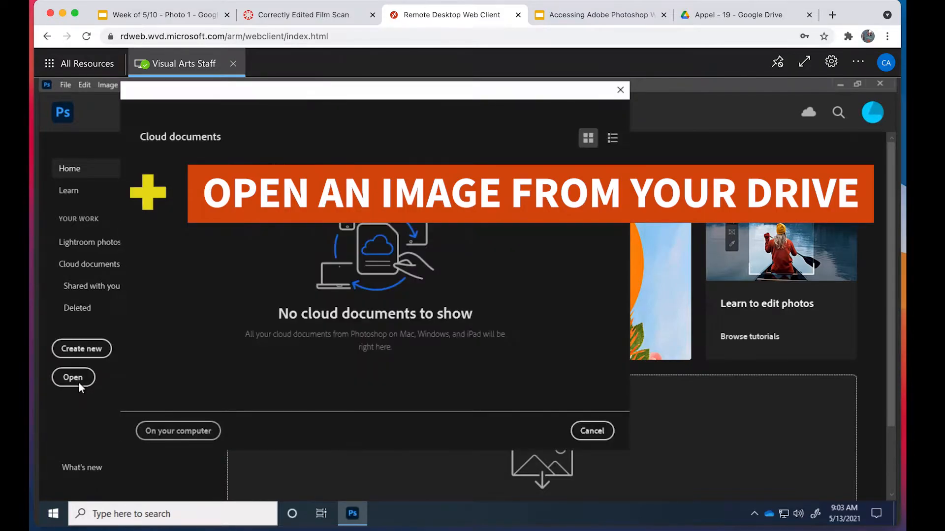
{"action": "left_click", "coordinate": [206, 430]}
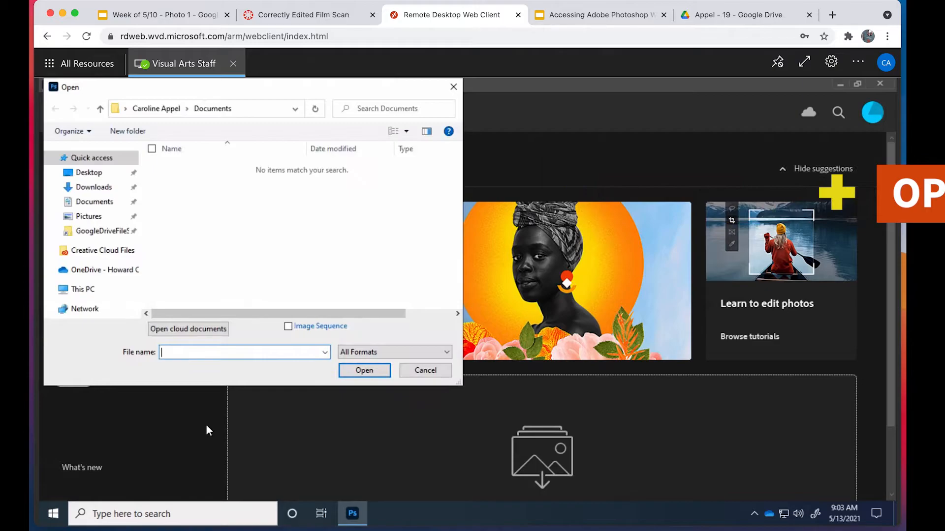
{"action": "left_click", "coordinate": [120, 235]}
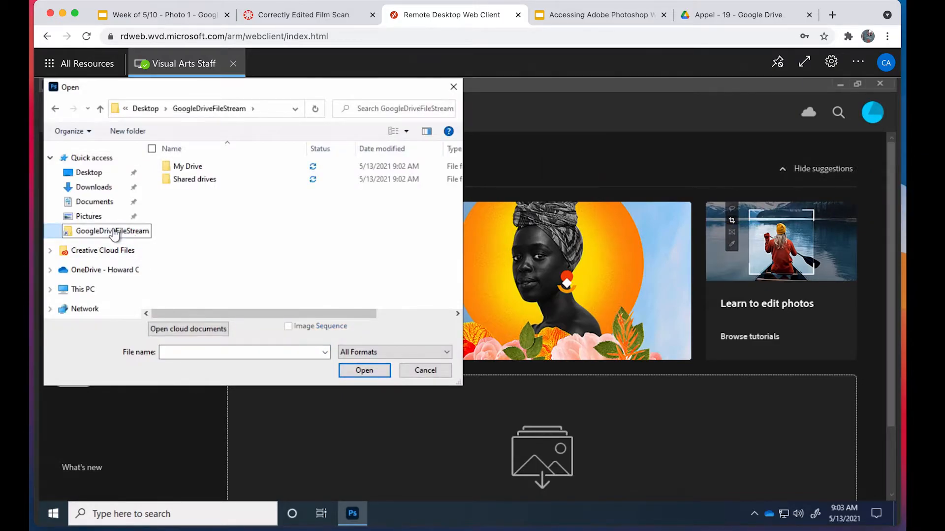
{"action": "left_click", "coordinate": [195, 169]}
{"action": "double_click", "coordinate": [196, 169]}
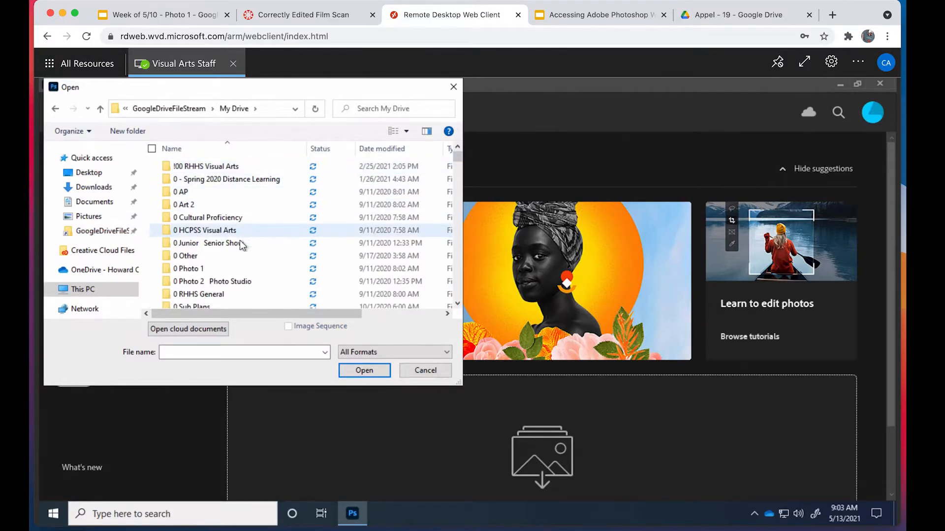
{"action": "double_click", "coordinate": [203, 270]}
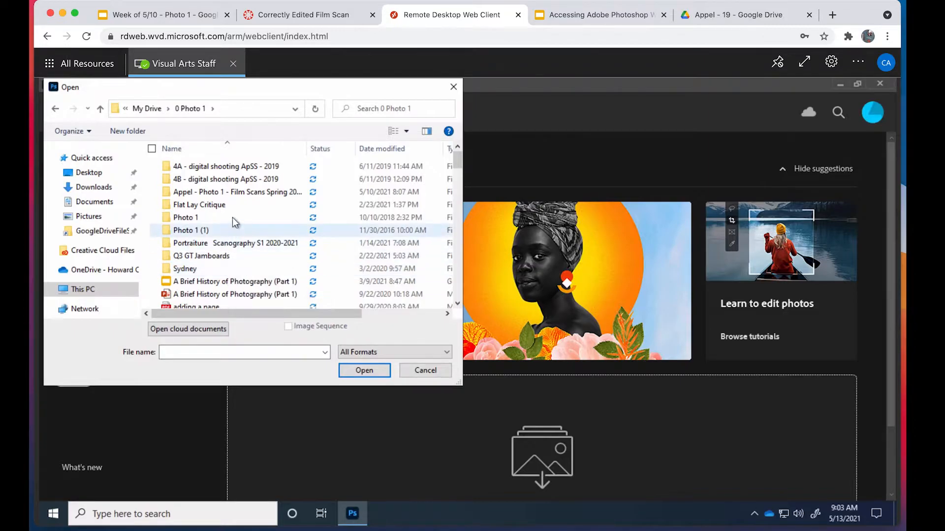
{"action": "scroll", "coordinate": [235, 211], "scroll_direction": "down", "scroll_amount": 2}
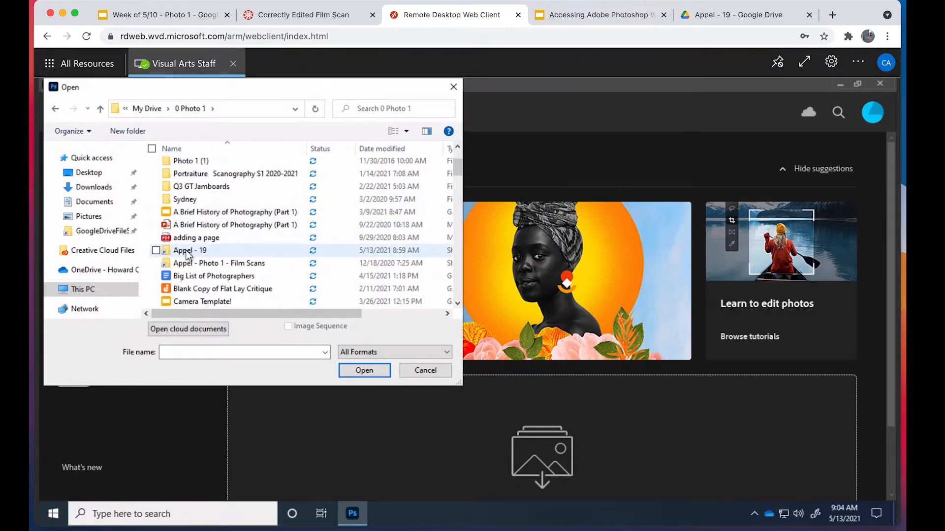
{"action": "left_click", "coordinate": [204, 251]}
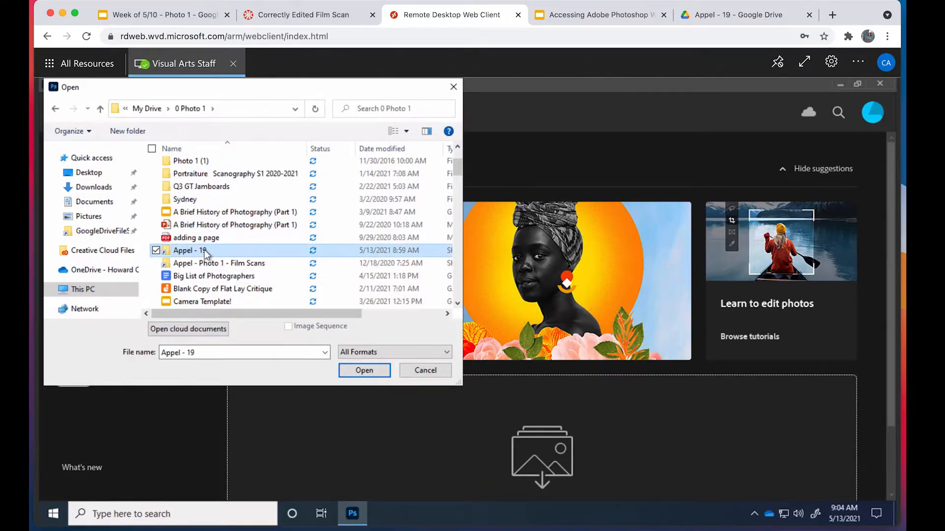
{"action": "double_click", "coordinate": [205, 250]}
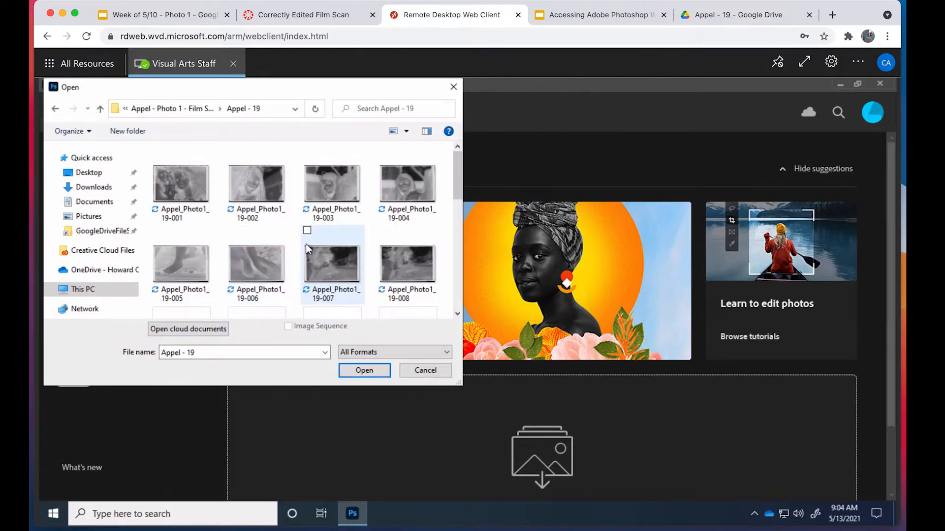
- Open the film scan numbered 19-013 from the folder and dismiss the automatic preset syncing tip
{"action": "scroll", "coordinate": [440, 185], "scroll_direction": "down", "scroll_amount": 1}
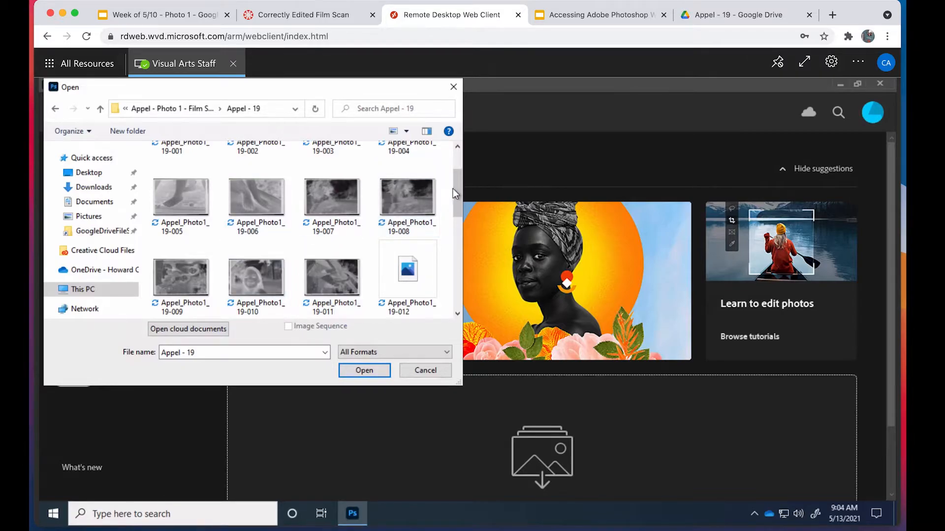
{"action": "left_click_drag", "start_coordinate": [452, 192], "coordinate": [452, 226]}
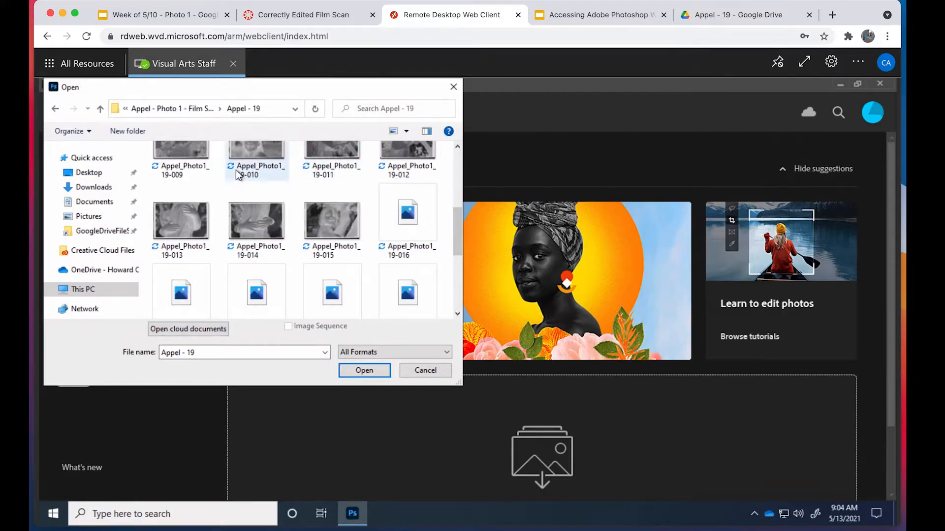
{"action": "left_click", "coordinate": [181, 232]}
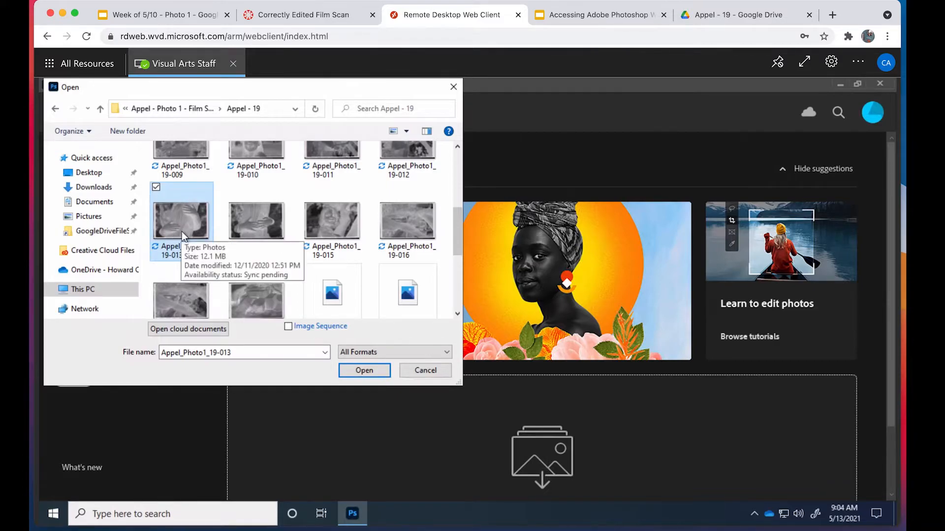
{"action": "left_click", "coordinate": [353, 370]}
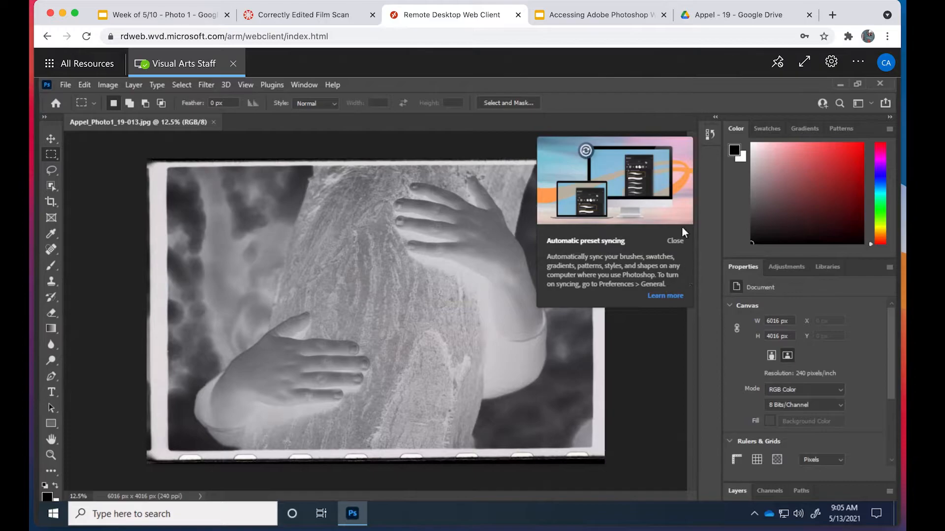
{"action": "left_click", "coordinate": [675, 241]}
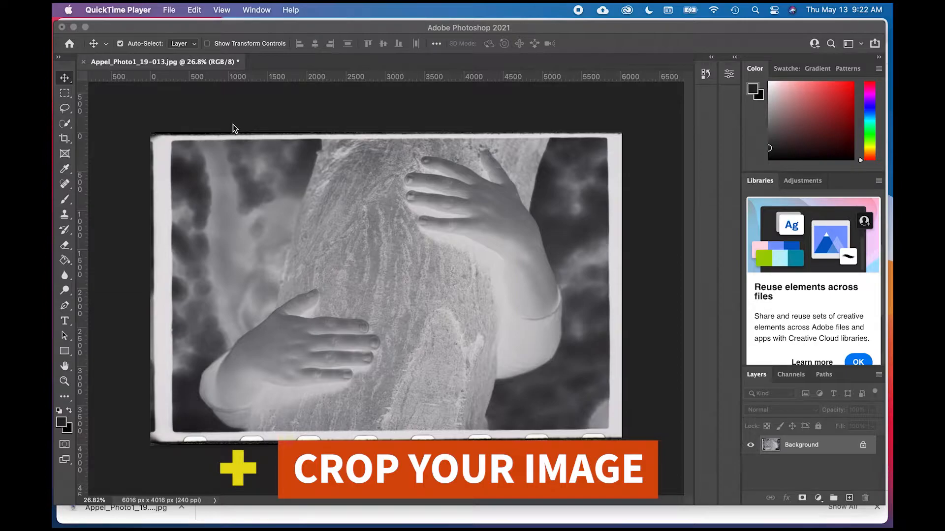
- Switch to the local Photoshop 2021 window and turn off snapping
{"action": "left_click", "coordinate": [199, 118]}
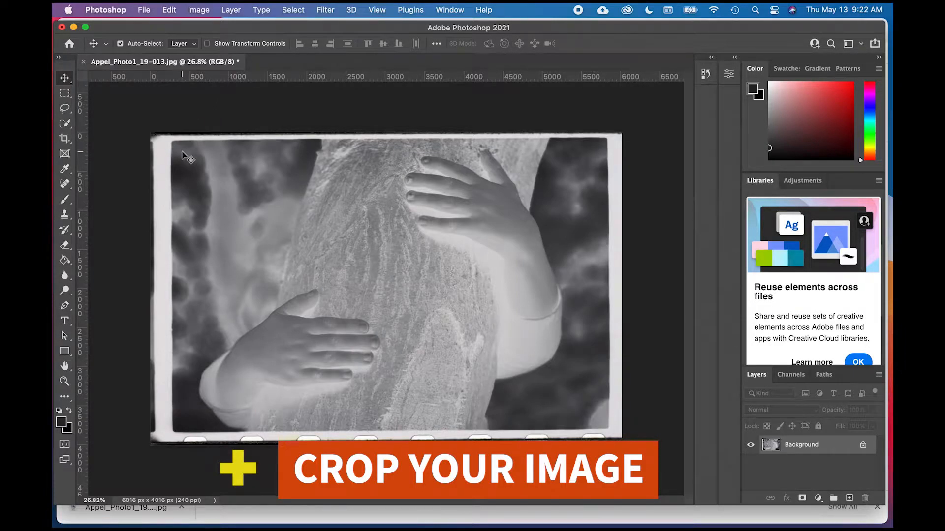
{"action": "left_click", "coordinate": [377, 9]}
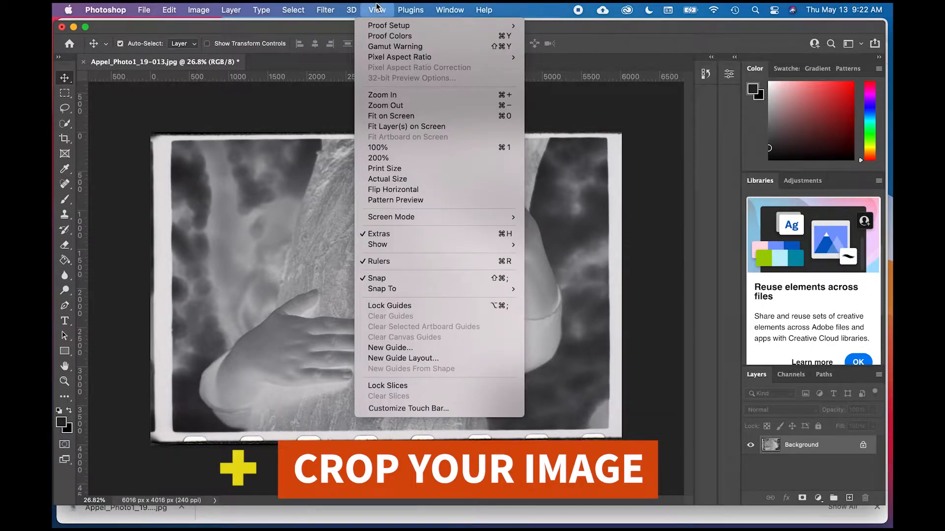
{"action": "left_click", "coordinate": [377, 279]}
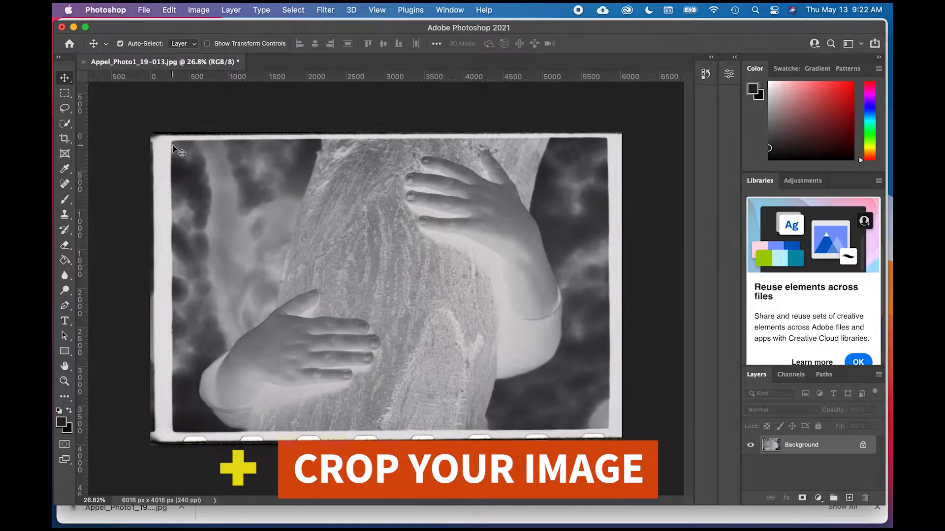
- Start cropping the scan and pull the crop frame in past the film border on the left, upper and right sides
{"action": "left_click", "coordinate": [63, 141]}
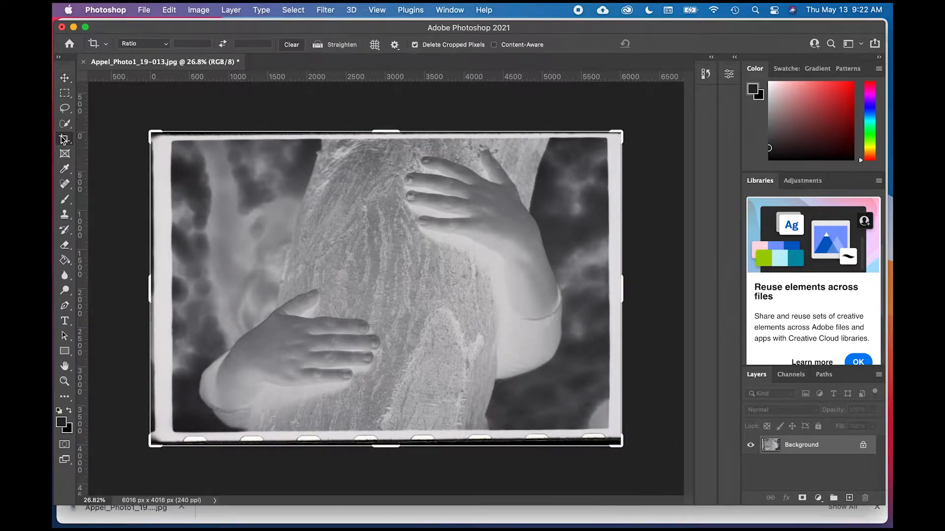
{"action": "left_click", "coordinate": [248, 114]}
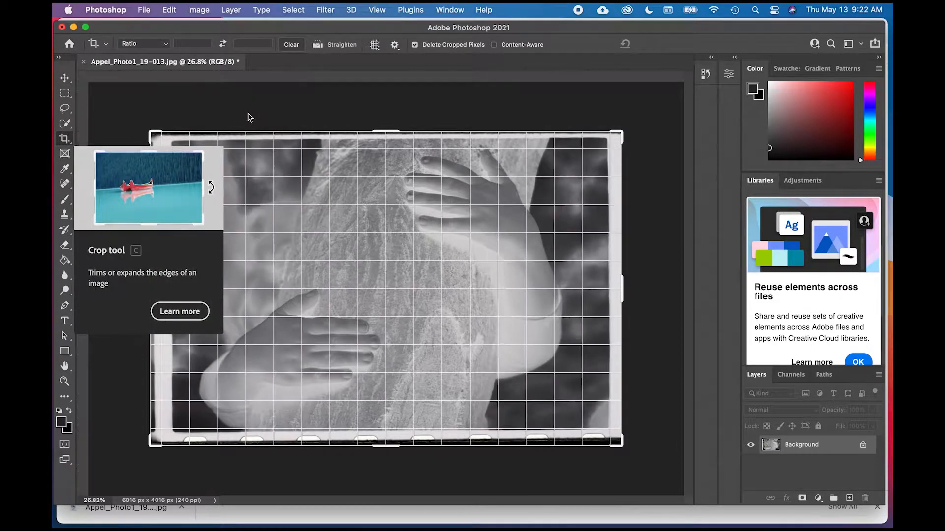
{"action": "key", "text": "Escape"}
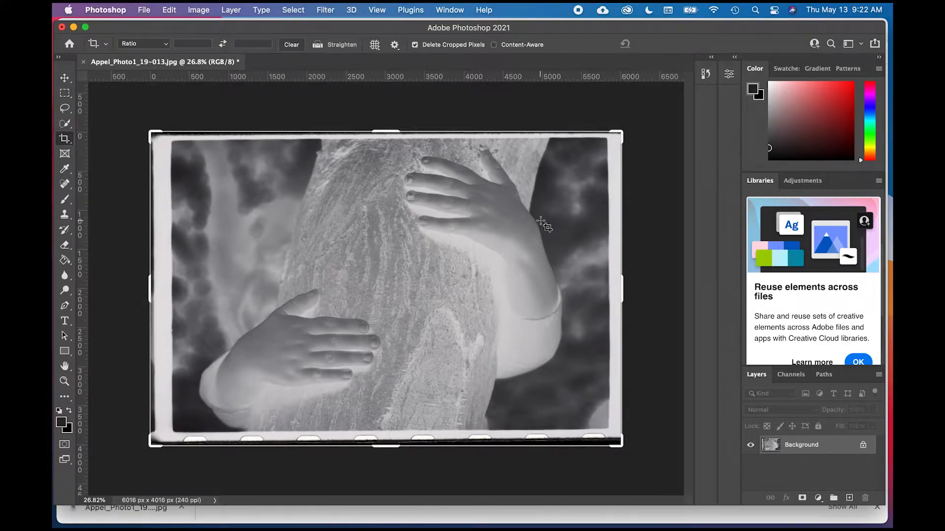
{"action": "left_click", "coordinate": [153, 134]}
{"action": "left_click_drag", "start_coordinate": [152, 134], "coordinate": [163, 142]}
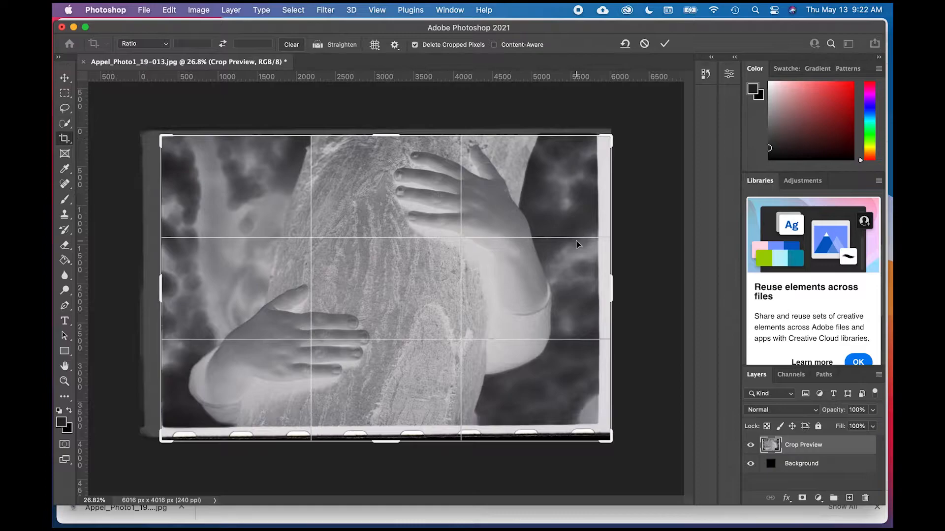
{"action": "left_click_drag", "start_coordinate": [614, 286], "coordinate": [607, 284]}
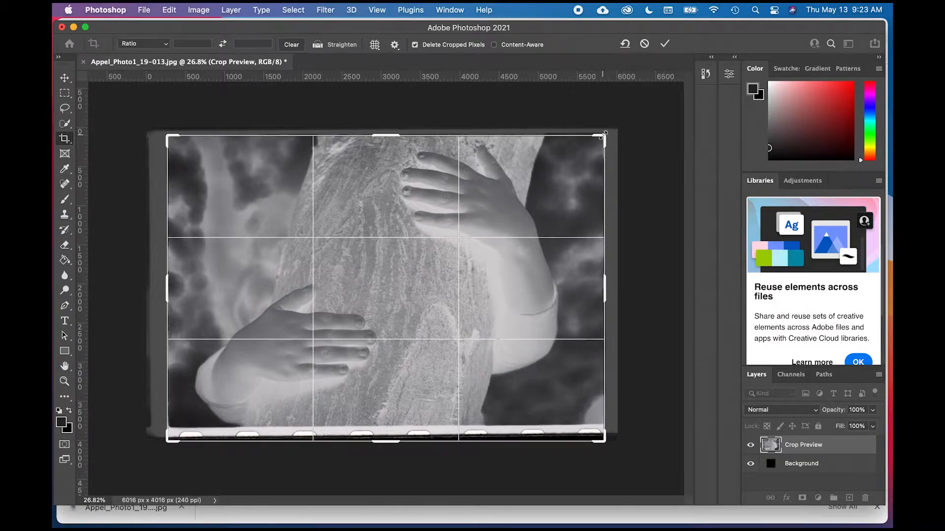
- Straighten the scan within the crop, exclude the lower film border and sprocket holes, and apply the crop at about 5501 × 3680 px
{"action": "left_click_drag", "start_coordinate": [625, 123], "coordinate": [624, 123]}
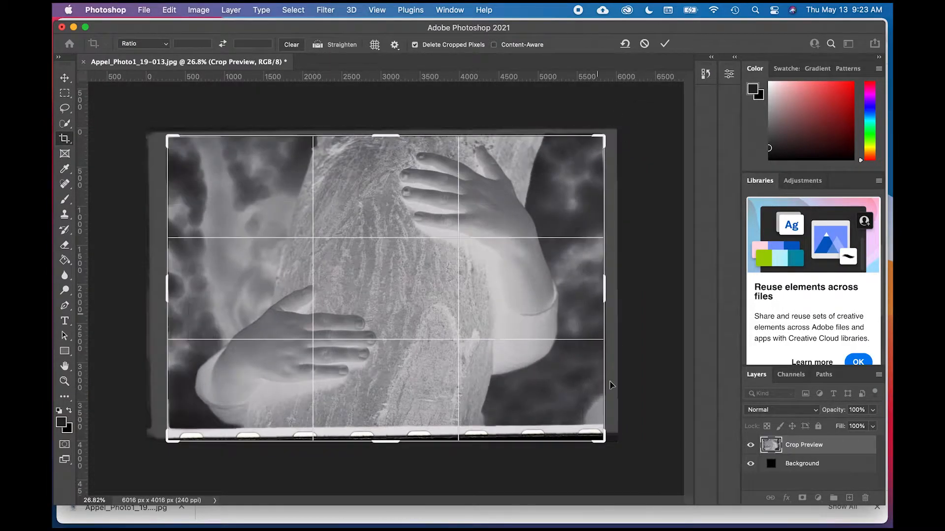
{"action": "left_click_drag", "start_coordinate": [601, 442], "coordinate": [601, 433]}
{"action": "left_click_drag", "start_coordinate": [619, 130], "coordinate": [618, 131]}
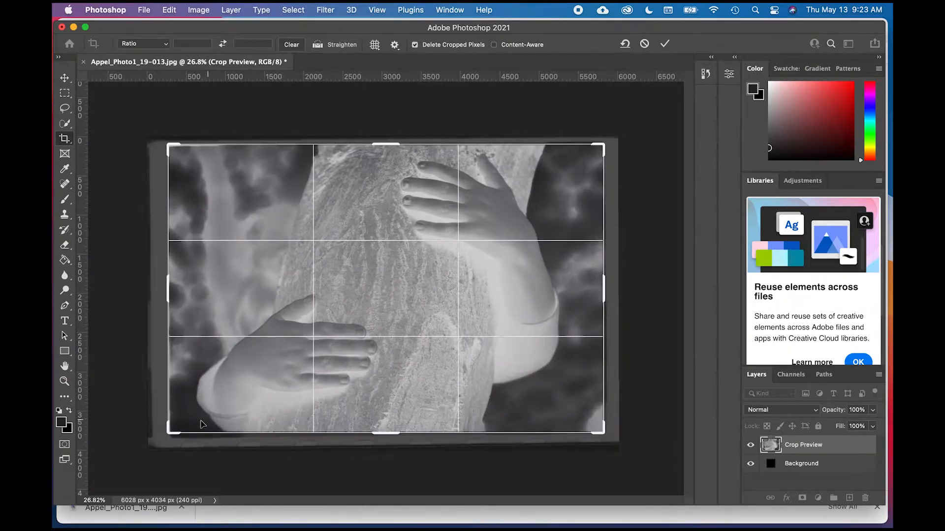
{"action": "left_click_drag", "start_coordinate": [173, 431], "coordinate": [175, 431]}
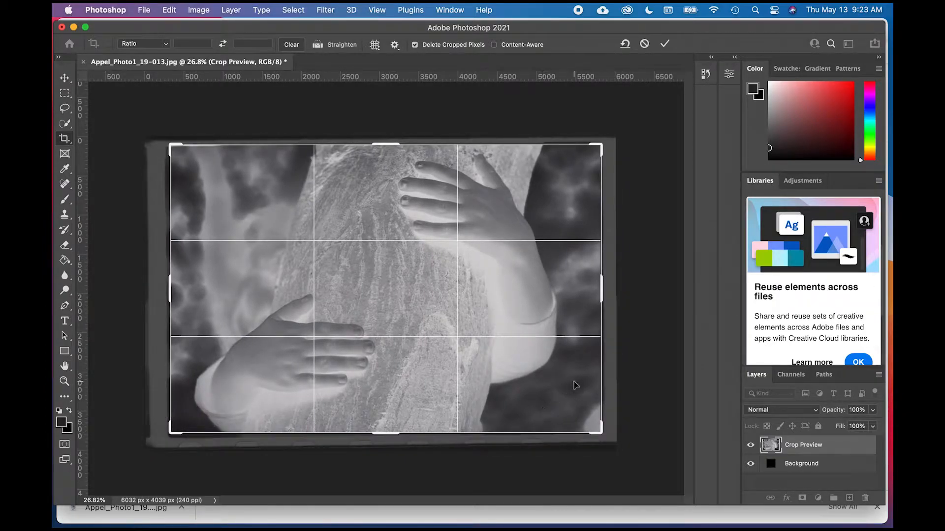
{"action": "left_click_drag", "start_coordinate": [632, 139], "coordinate": [633, 136]}
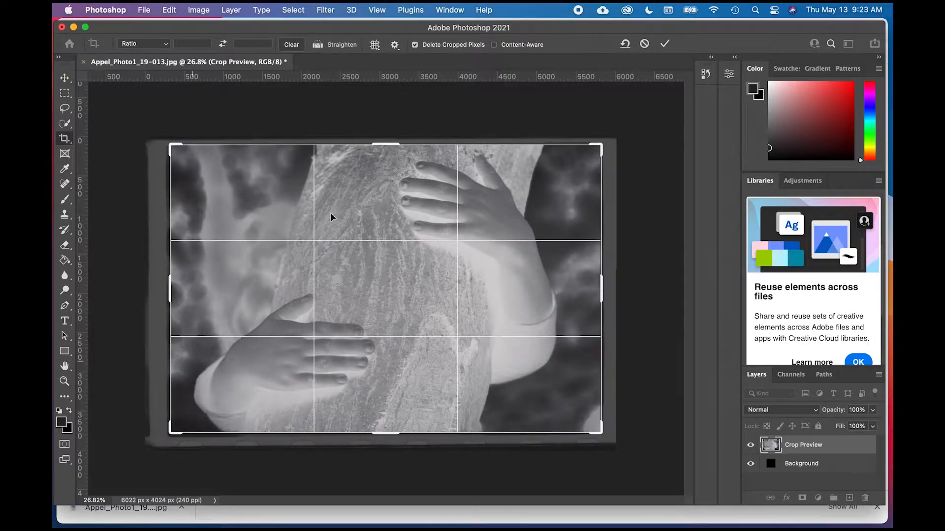
{"action": "left_click", "coordinate": [665, 44]}
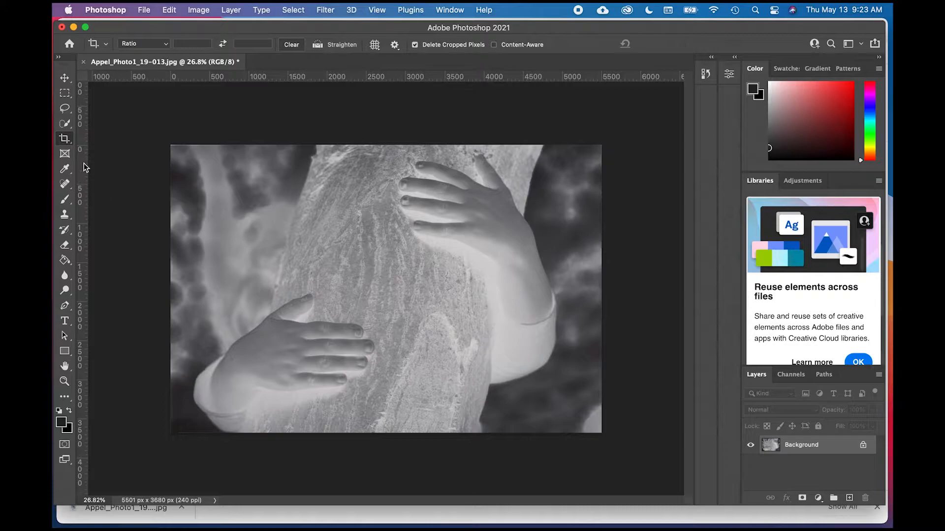
- Crop the scan again, trimming a thin strip off its upper edge to about 5501 × 3657 px
{"action": "left_click", "coordinate": [64, 140]}
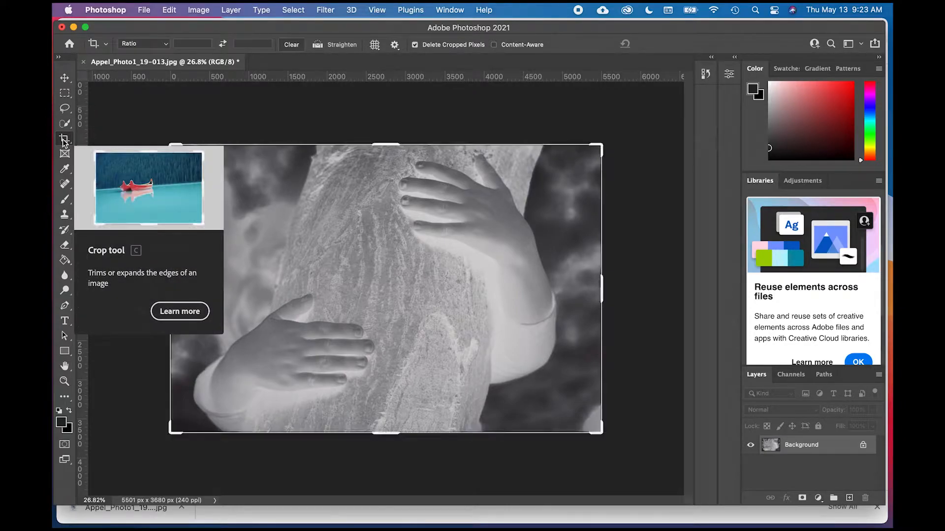
{"action": "left_click", "coordinate": [69, 142]}
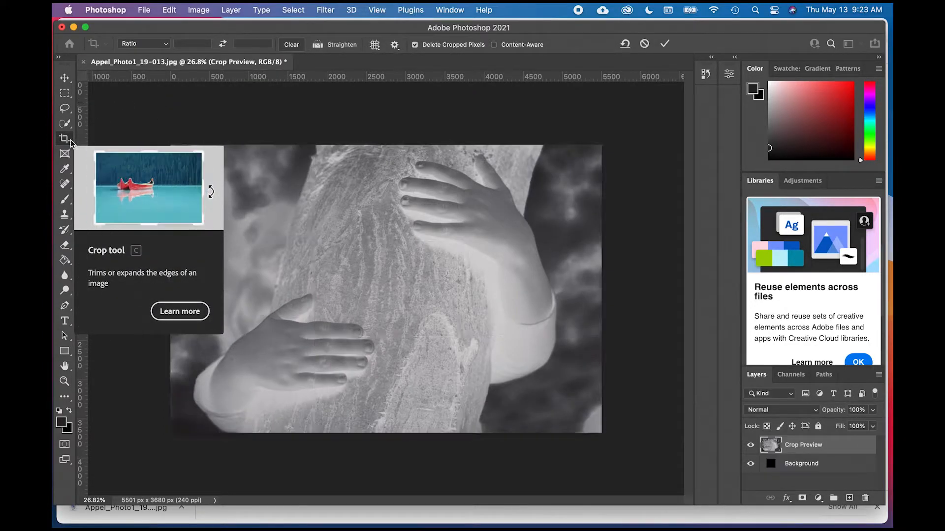
{"action": "left_click", "coordinate": [69, 142]}
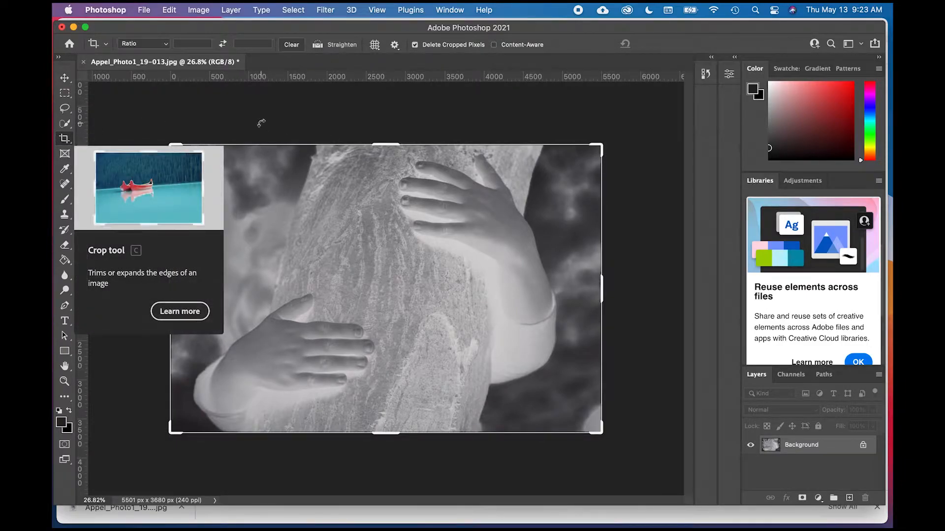
{"action": "left_click", "coordinate": [387, 146]}
{"action": "left_click_drag", "start_coordinate": [387, 145], "coordinate": [387, 147]}
{"action": "left_click", "coordinate": [668, 44]}
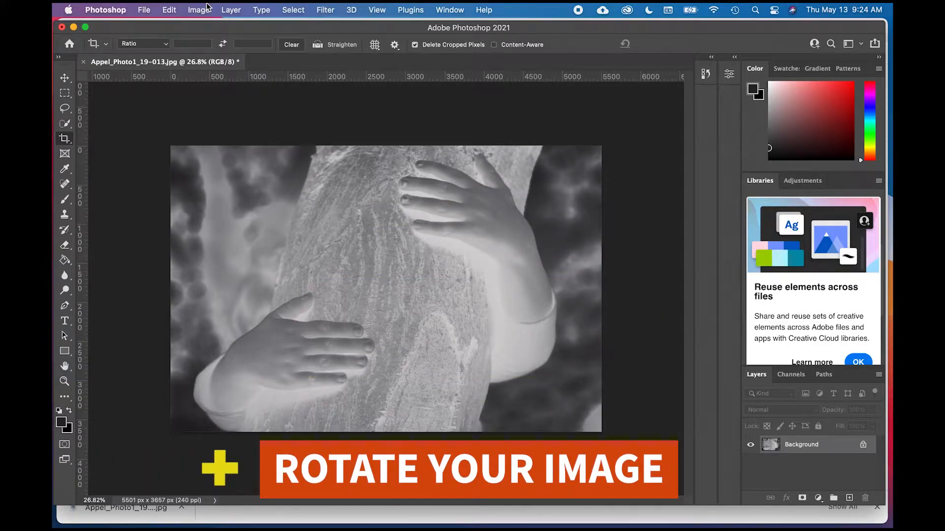
- Try rotating the image 90° clockwise, and undo the rotation
{"action": "left_click", "coordinate": [207, 7]}
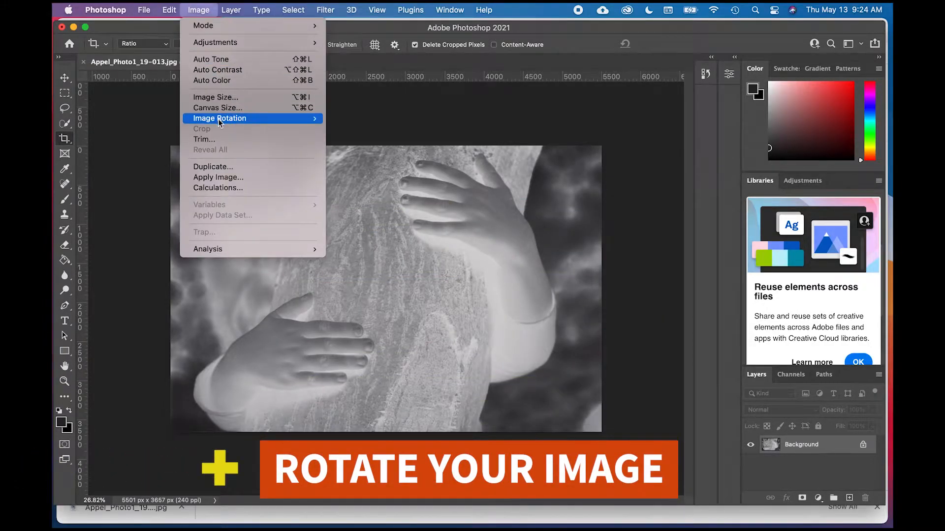
{"action": "mouse_move", "coordinate": [218, 122]}
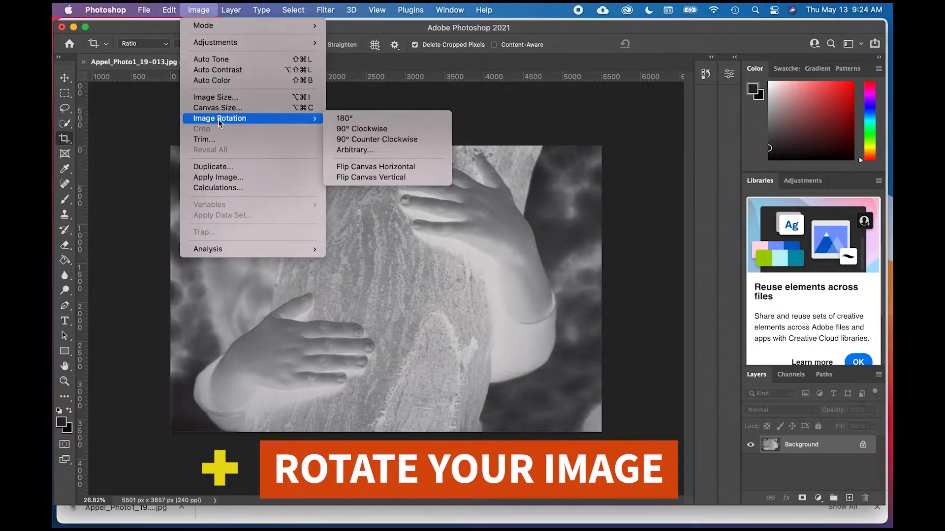
{"action": "left_click", "coordinate": [357, 126]}
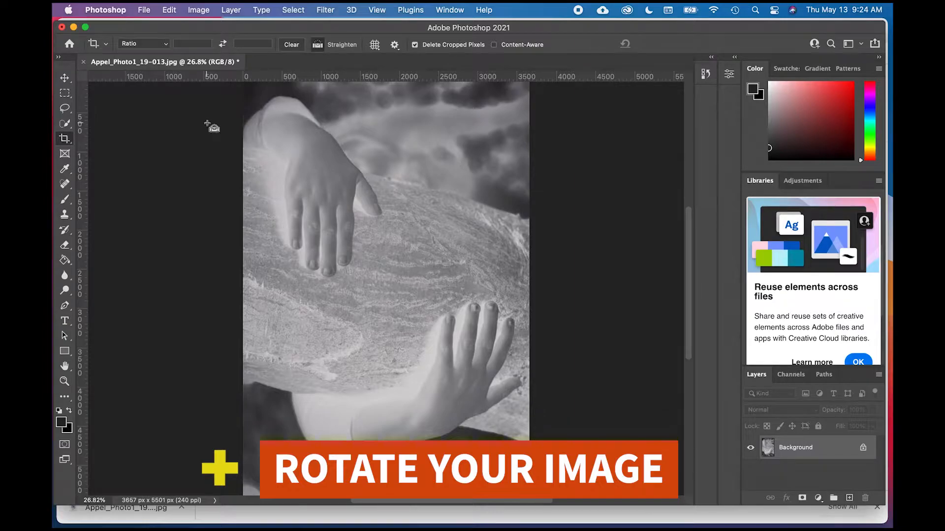
{"action": "key", "text": "super+z"}
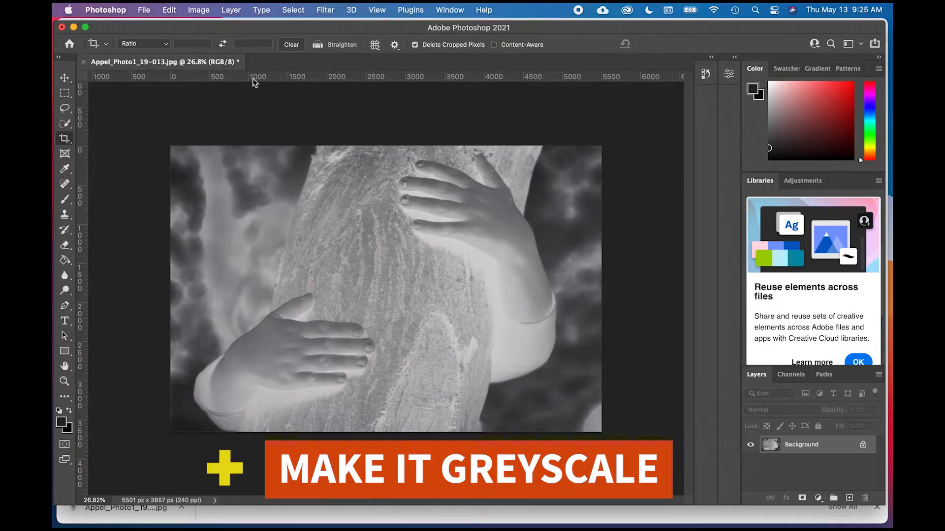
- Convert the image to Grayscale mode, discarding the color information
{"action": "left_click", "coordinate": [208, 7]}
{"action": "mouse_move", "coordinate": [214, 29]}
{"action": "left_click", "coordinate": [358, 36]}
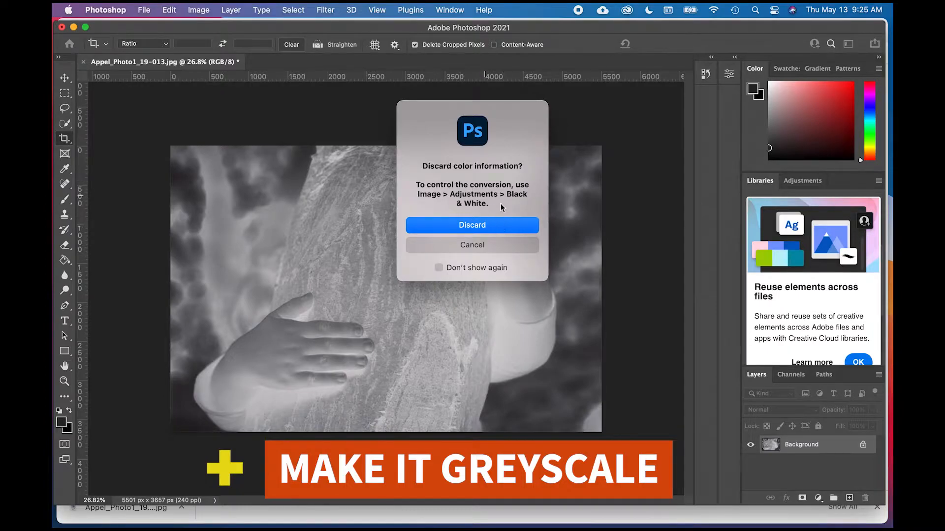
{"action": "left_click", "coordinate": [489, 228]}
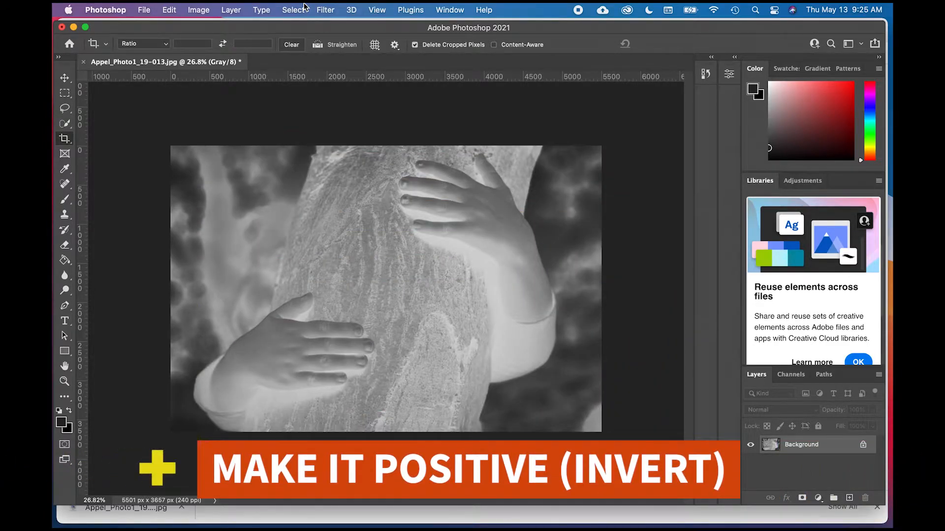
- Invert the negative scan into a positive image
{"action": "left_click", "coordinate": [196, 7]}
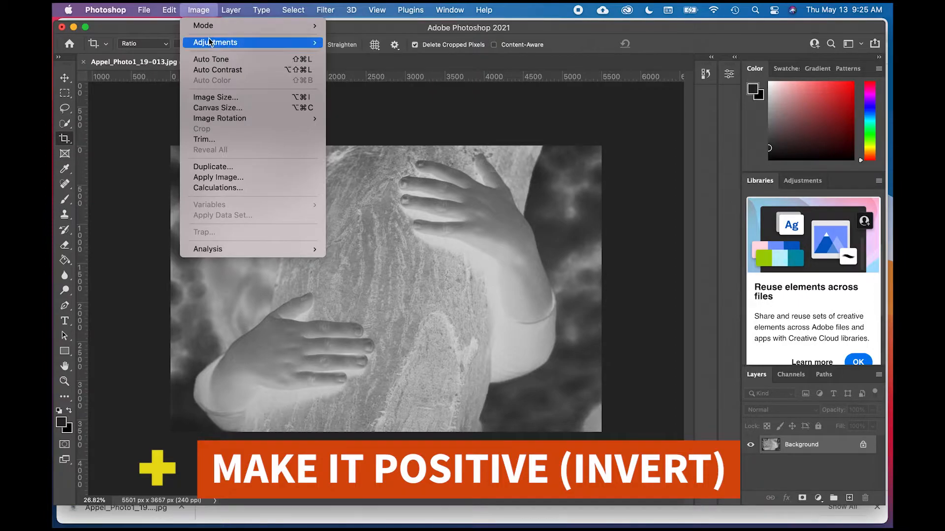
{"action": "mouse_move", "coordinate": [211, 42]}
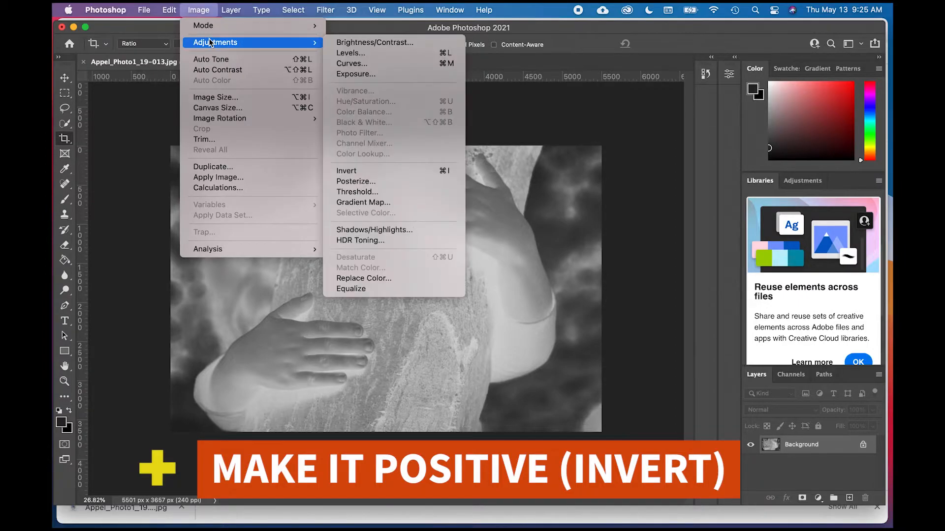
{"action": "left_click", "coordinate": [375, 171]}
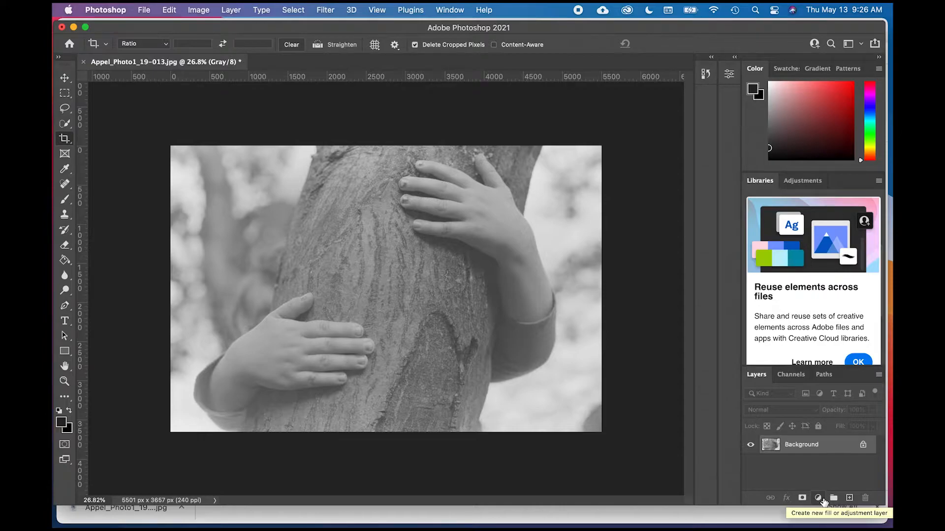
- Add a Levels adjustment layer with input levels of 58 for shadows, 1.07 for midtones and 234 for highlights
{"action": "left_click", "coordinate": [820, 498]}
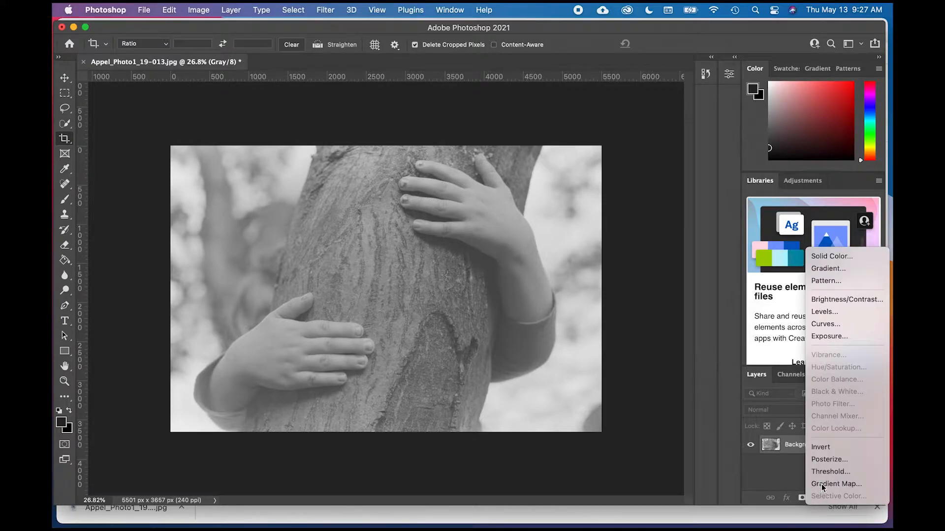
{"action": "left_click", "coordinate": [828, 313]}
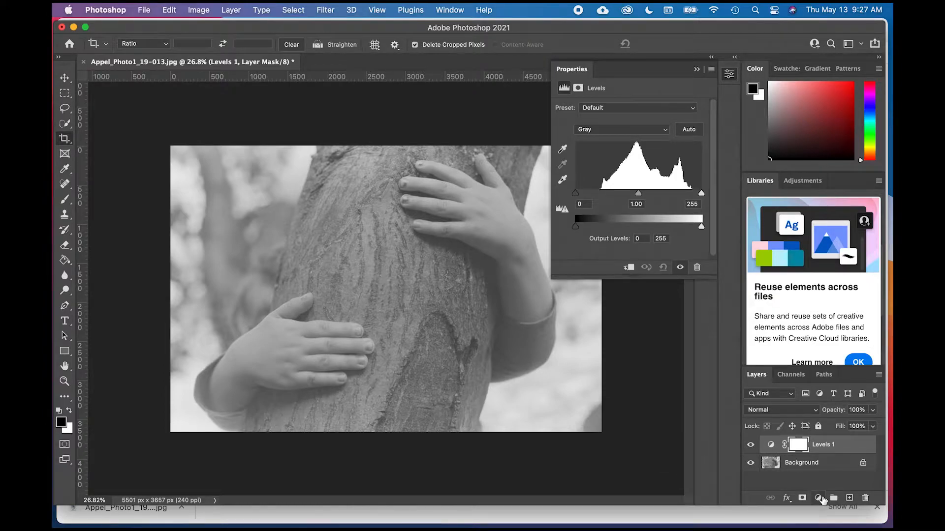
{"action": "left_click", "coordinate": [819, 498]}
{"action": "left_click_drag", "start_coordinate": [575, 196], "coordinate": [603, 199]}
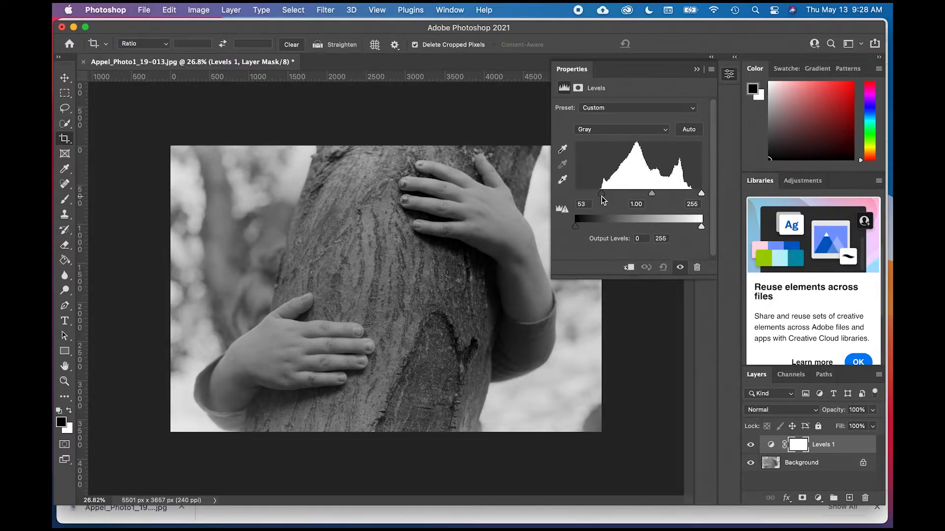
{"action": "mouse_move", "coordinate": [602, 196]}
{"action": "left_mouse_down"}
{"action": "mouse_move", "coordinate": [559, 191]}
{"action": "mouse_move", "coordinate": [599, 198]}
{"action": "left_mouse_up"}
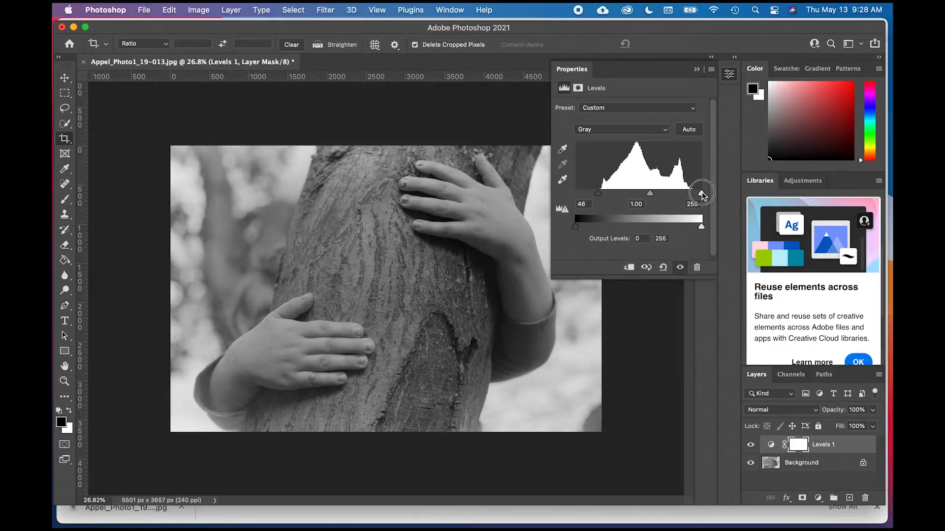
{"action": "left_click_drag", "start_coordinate": [703, 196], "coordinate": [693, 195]}
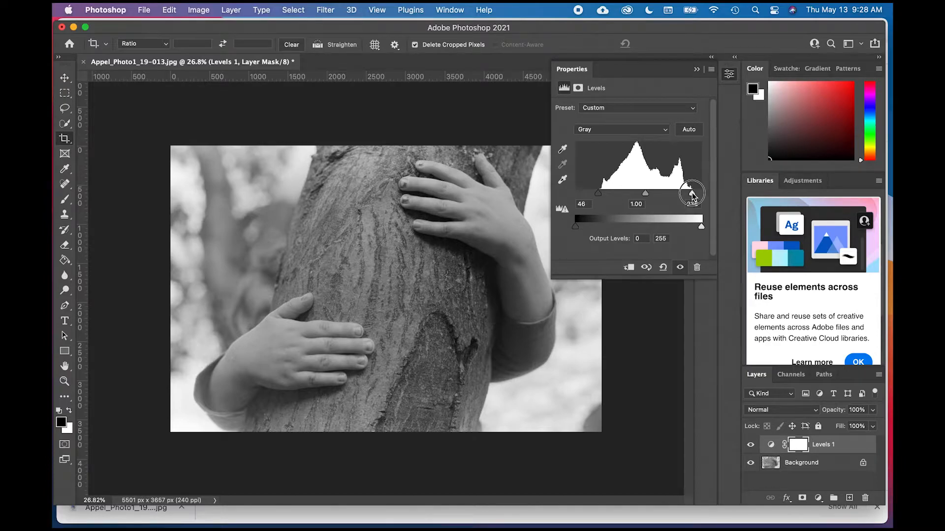
{"action": "left_click_drag", "start_coordinate": [691, 193], "coordinate": [691, 194]}
{"action": "left_click_drag", "start_coordinate": [599, 194], "coordinate": [603, 198]}
{"action": "left_click_drag", "start_coordinate": [690, 192], "coordinate": [647, 196]}
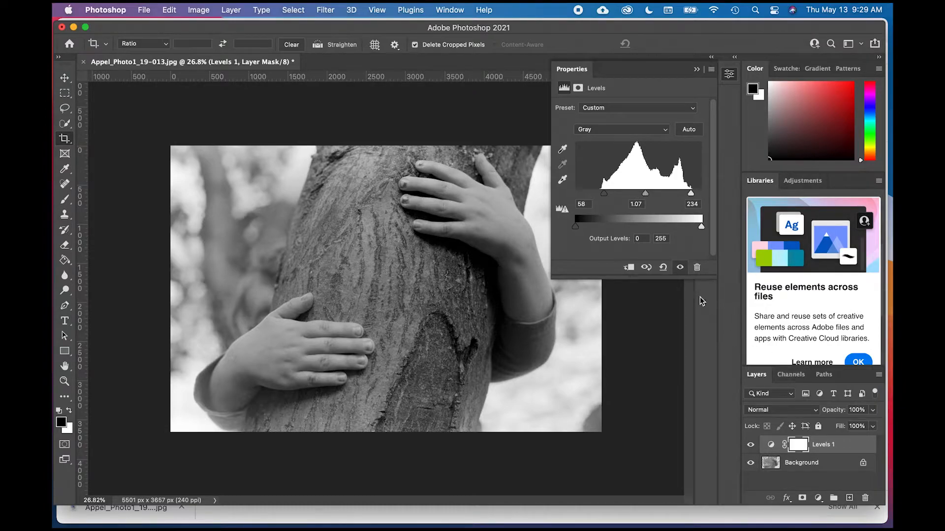
{"action": "left_click", "coordinate": [696, 69]}
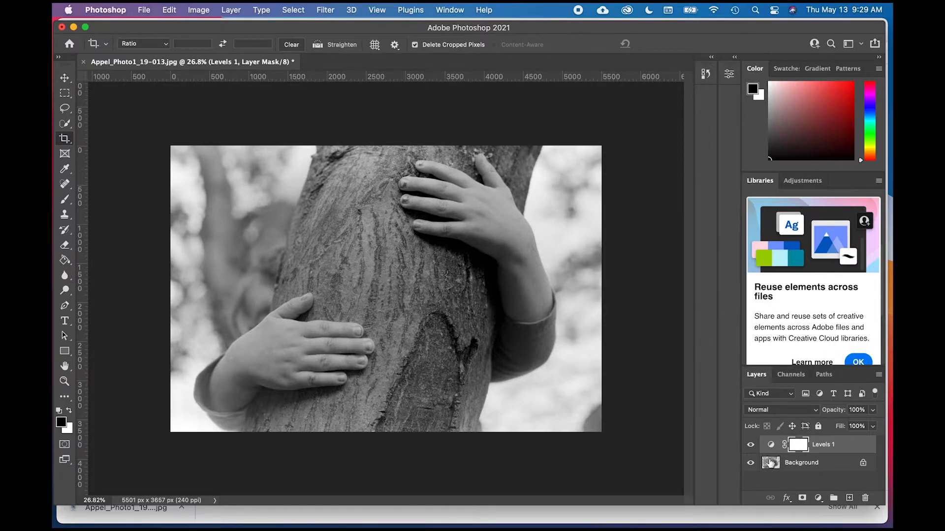
- Compare the image with the Levels 1 layer hidden and shown, leaving that layer selected and visible
{"action": "left_click", "coordinate": [820, 466]}
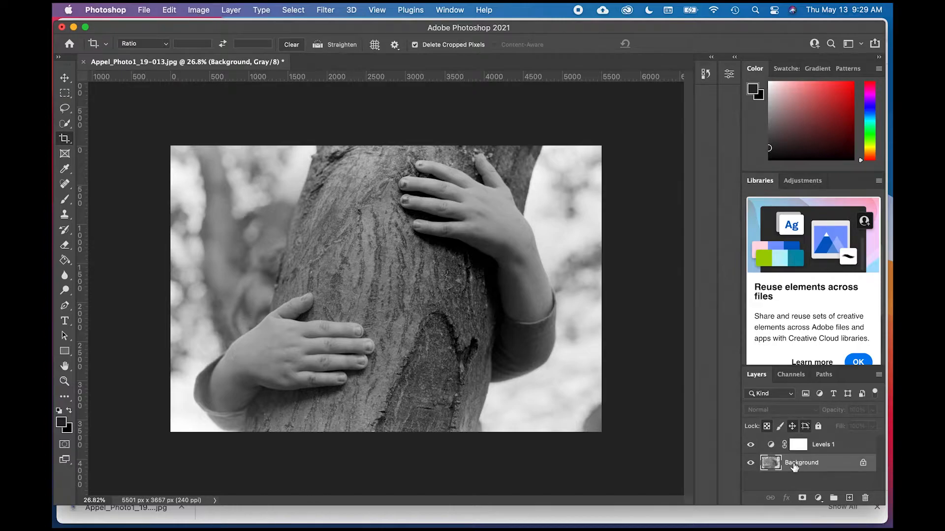
{"action": "left_click", "coordinate": [831, 449]}
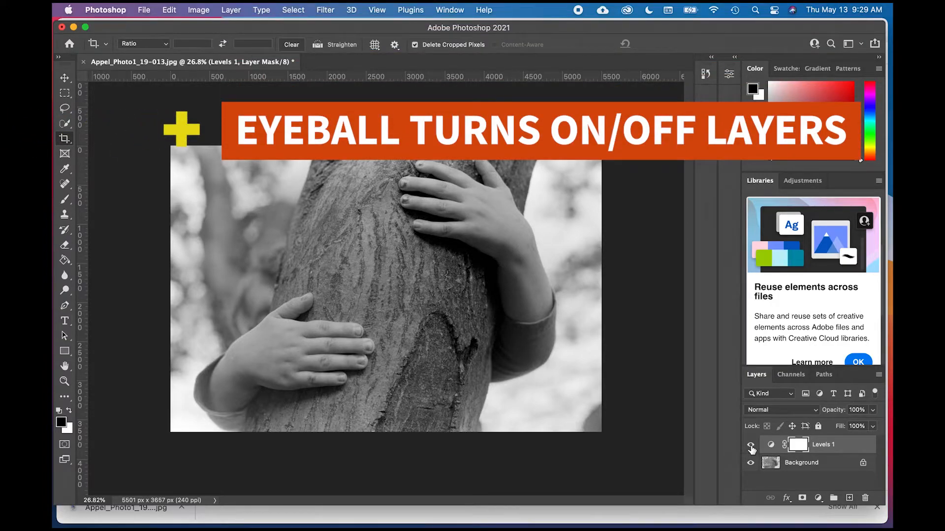
{"action": "left_click", "coordinate": [751, 445]}
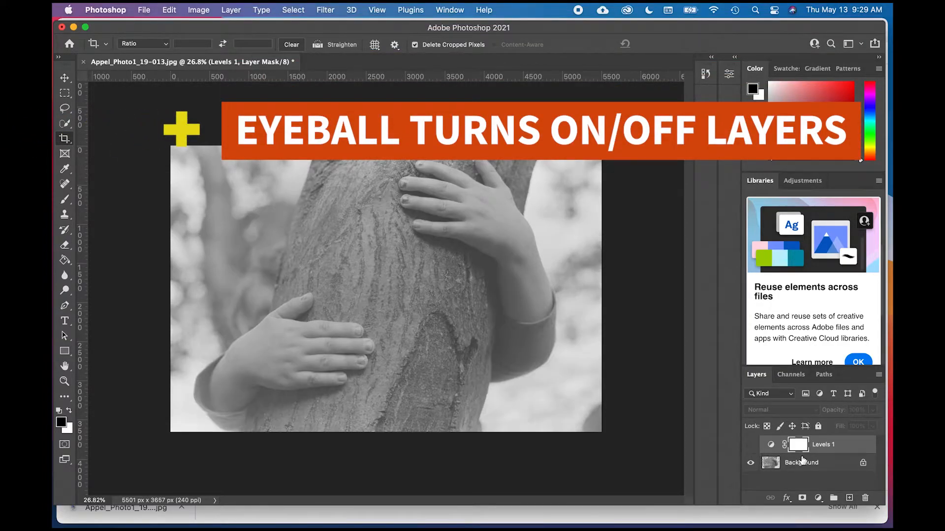
{"action": "left_click", "coordinate": [751, 445]}
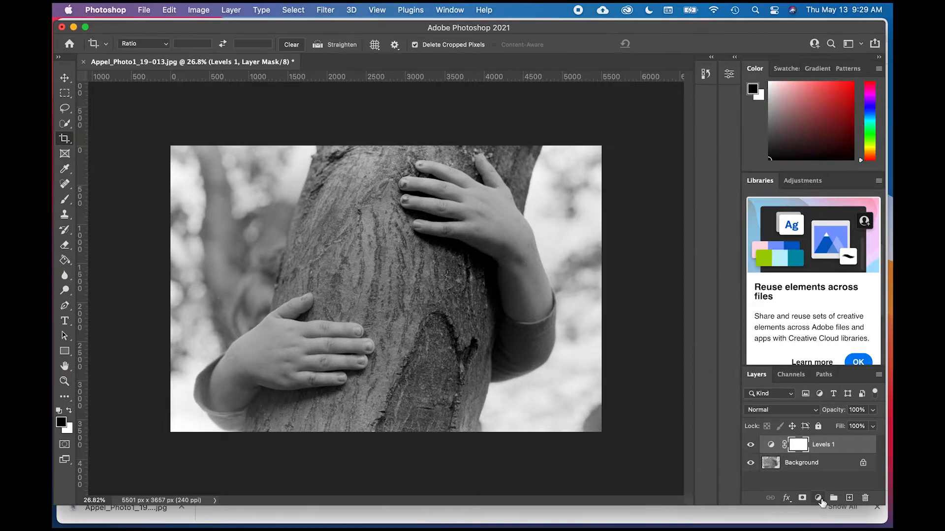
- Add a Brightness/Contrast adjustment layer above Levels 1 with brightness 19 and contrast 17
{"action": "left_click", "coordinate": [818, 498]}
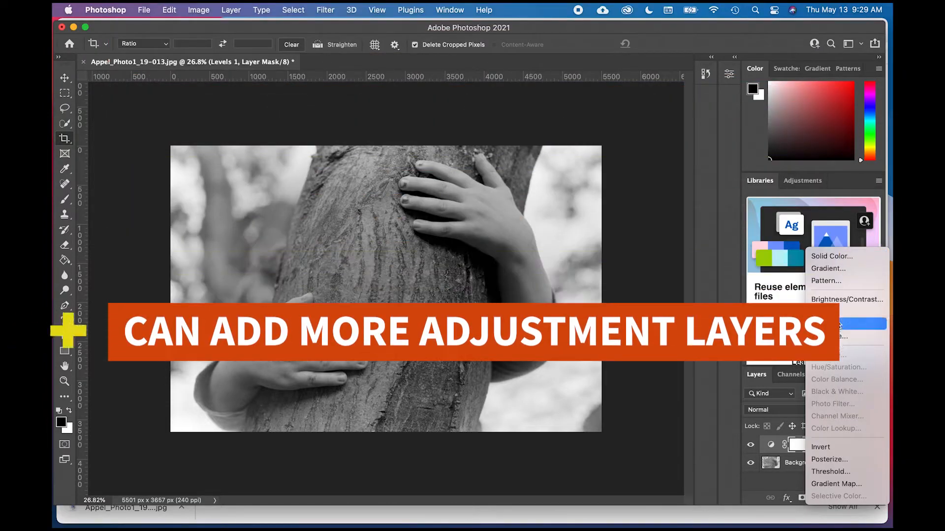
{"action": "left_click", "coordinate": [835, 298]}
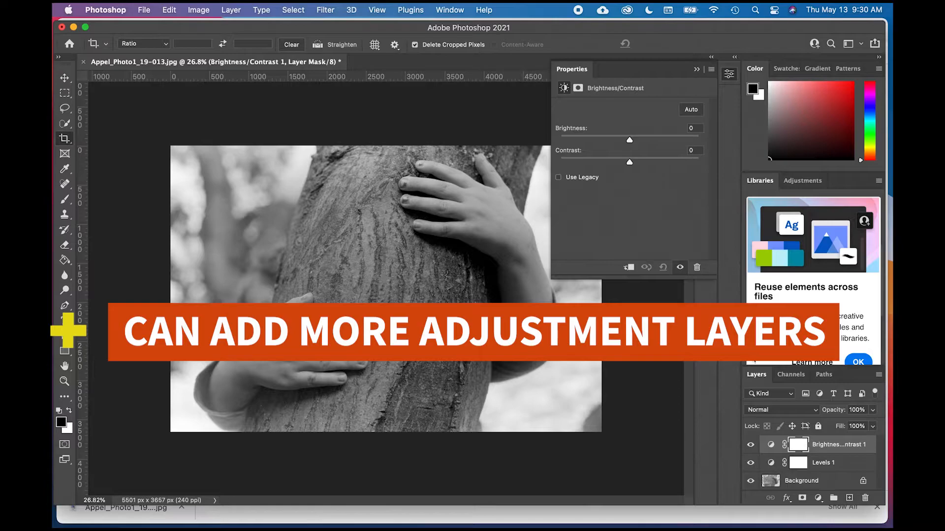
{"action": "left_click", "coordinate": [630, 142]}
{"action": "left_click_drag", "start_coordinate": [630, 142], "coordinate": [641, 168]}
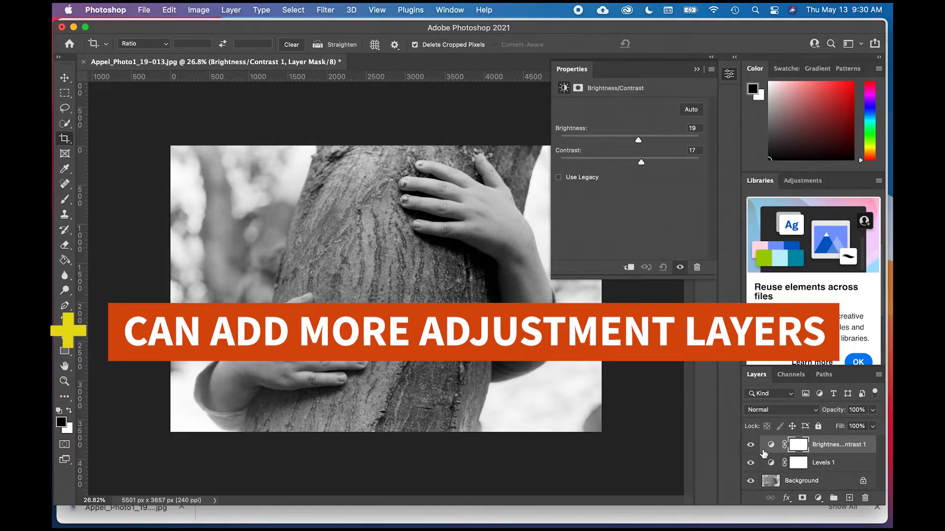
- Compare the image with the Brightness/Contrast layer hidden and shown, leave it visible, and collapse its adjustment settings
{"action": "left_click", "coordinate": [750, 445]}
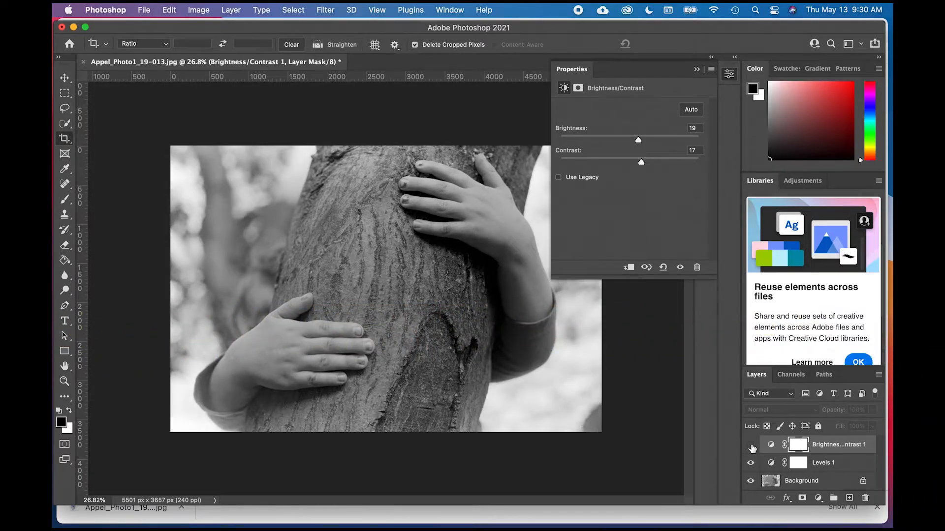
{"action": "left_click", "coordinate": [751, 445]}
{"action": "left_click", "coordinate": [751, 444]}
{"action": "left_click", "coordinate": [751, 445]}
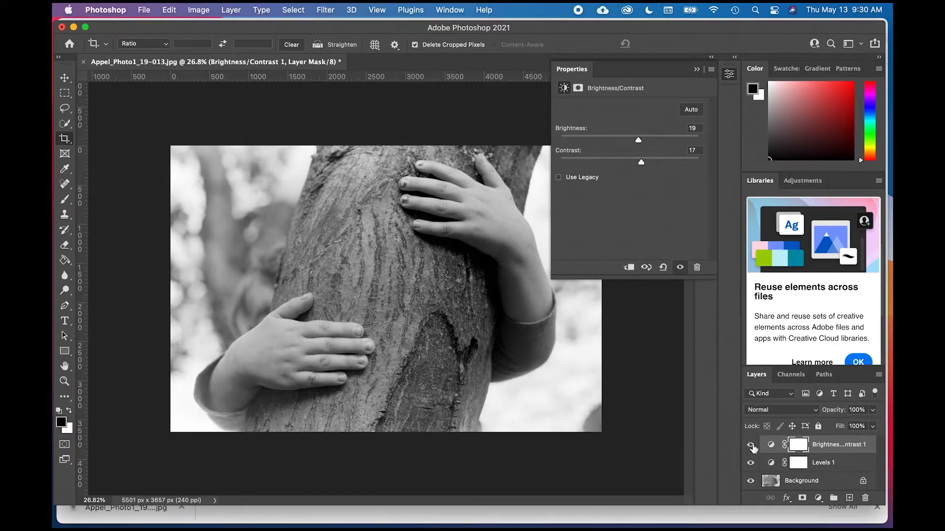
{"action": "left_click", "coordinate": [750, 446]}
{"action": "left_click", "coordinate": [751, 445]}
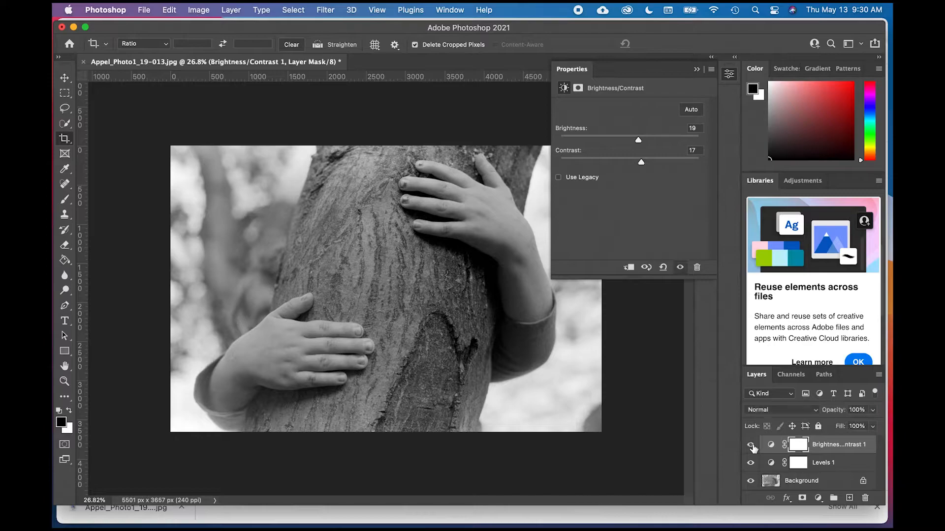
{"action": "left_click", "coordinate": [696, 70]}
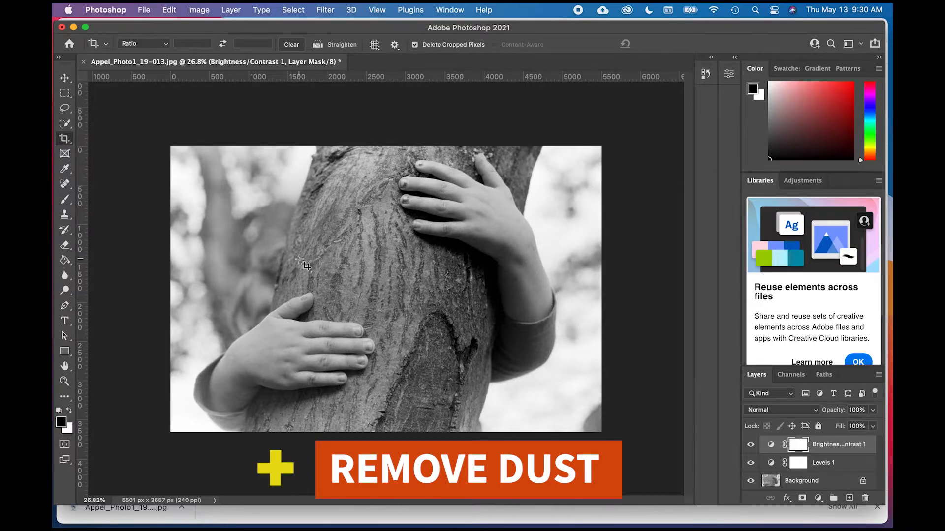
- Inspect the lower hand, the blurred background and the upper tree trunk at about 76.5% magnification for dust
{"action": "scroll", "coordinate": [299, 259], "scroll_direction": "up", "scroll_amount": 3}
{"action": "scroll", "coordinate": [299, 259], "scroll_direction": "up", "scroll_amount": 2}
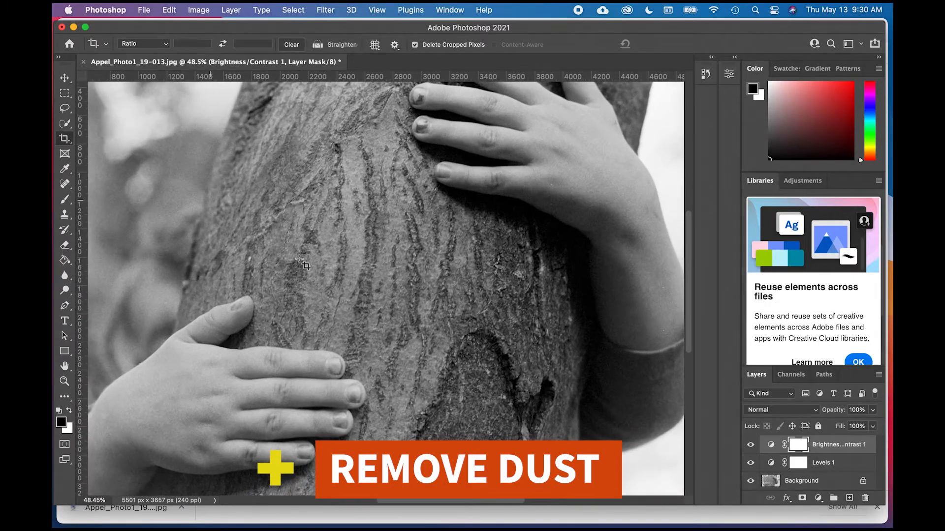
{"action": "scroll", "coordinate": [299, 259], "scroll_direction": "up", "scroll_amount": 1}
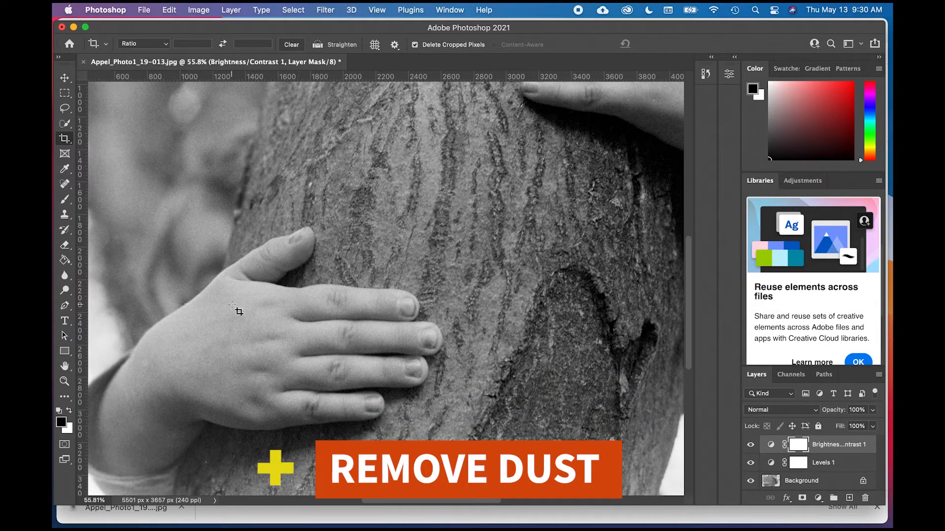
{"action": "scroll", "coordinate": [238, 312], "scroll_direction": "down", "scroll_amount": 5}
{"action": "scroll", "coordinate": [238, 312], "scroll_direction": "left", "scroll_amount": 3}
{"action": "scroll", "coordinate": [232, 306], "scroll_direction": "up", "scroll_amount": 2}
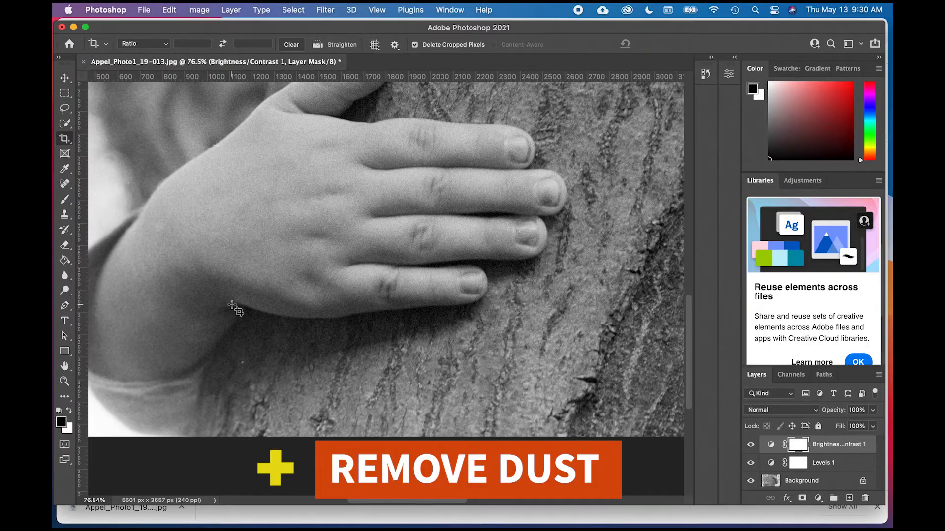
{"action": "scroll", "coordinate": [232, 306], "scroll_direction": "up", "scroll_amount": 8}
{"action": "scroll", "coordinate": [232, 306], "scroll_direction": "left", "scroll_amount": 5}
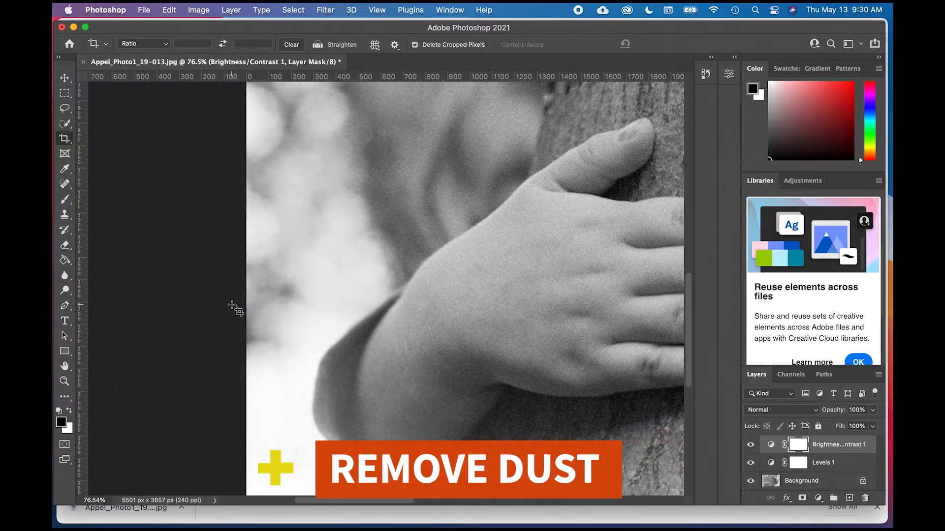
{"action": "scroll", "coordinate": [238, 312], "scroll_direction": "up", "scroll_amount": 5}
{"action": "scroll", "coordinate": [238, 311], "scroll_direction": "right", "scroll_amount": 3}
{"action": "scroll", "coordinate": [238, 312], "scroll_direction": "down", "scroll_amount": 2}
{"action": "scroll", "coordinate": [238, 312], "scroll_direction": "up", "scroll_amount": 3}
{"action": "scroll", "coordinate": [238, 312], "scroll_direction": "right", "scroll_amount": 6}
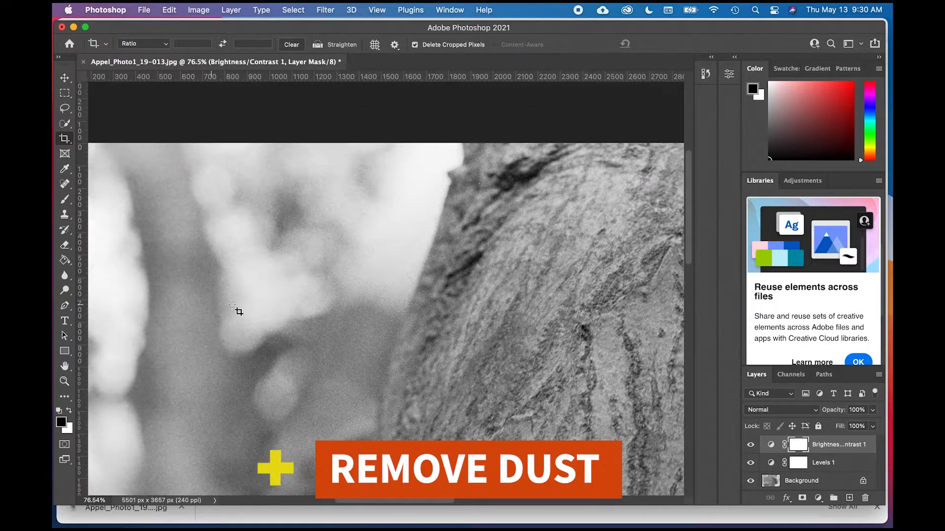
{"action": "scroll", "coordinate": [238, 312], "scroll_direction": "right", "scroll_amount": 10}
{"action": "scroll", "coordinate": [238, 311], "scroll_direction": "up", "scroll_amount": 1}
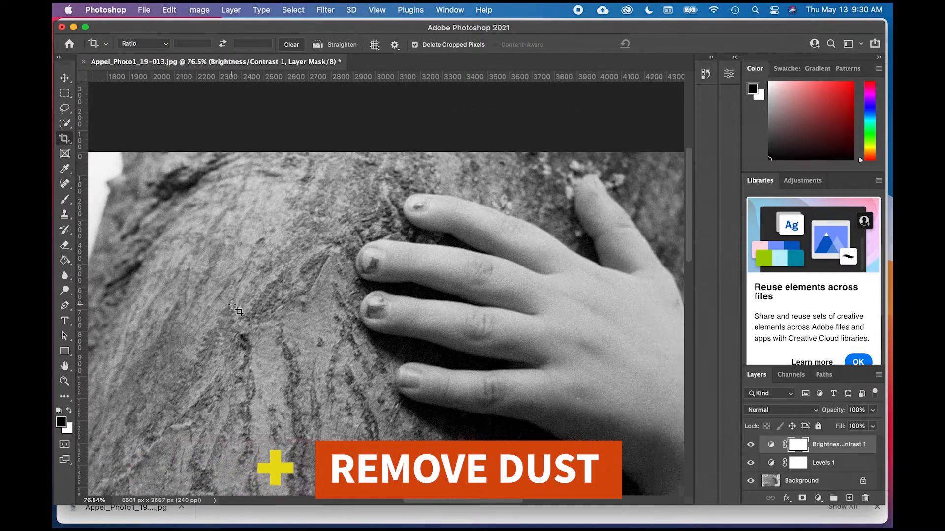
- Inspect the upper hand, its forearm and sleeve, and the bright background beside them up close for white dust specks
{"action": "scroll", "coordinate": [238, 312], "scroll_direction": "right", "scroll_amount": 8}
{"action": "scroll", "coordinate": [238, 312], "scroll_direction": "down", "scroll_amount": 1}
{"action": "scroll", "coordinate": [285, 340], "scroll_direction": "down", "scroll_amount": 9}
{"action": "scroll", "coordinate": [285, 340], "scroll_direction": "right", "scroll_amount": 2}
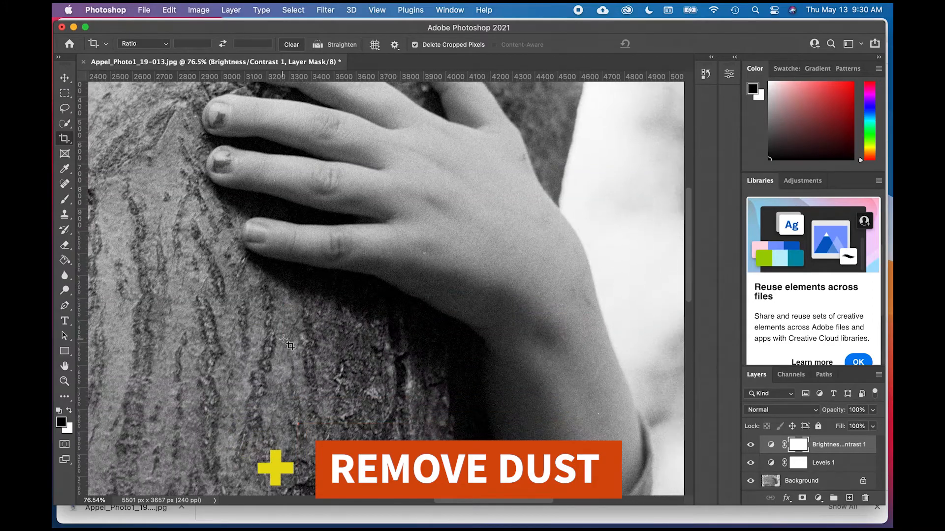
{"action": "scroll", "coordinate": [287, 342], "scroll_direction": "right", "scroll_amount": 8}
{"action": "scroll", "coordinate": [287, 342], "scroll_direction": "down", "scroll_amount": 8}
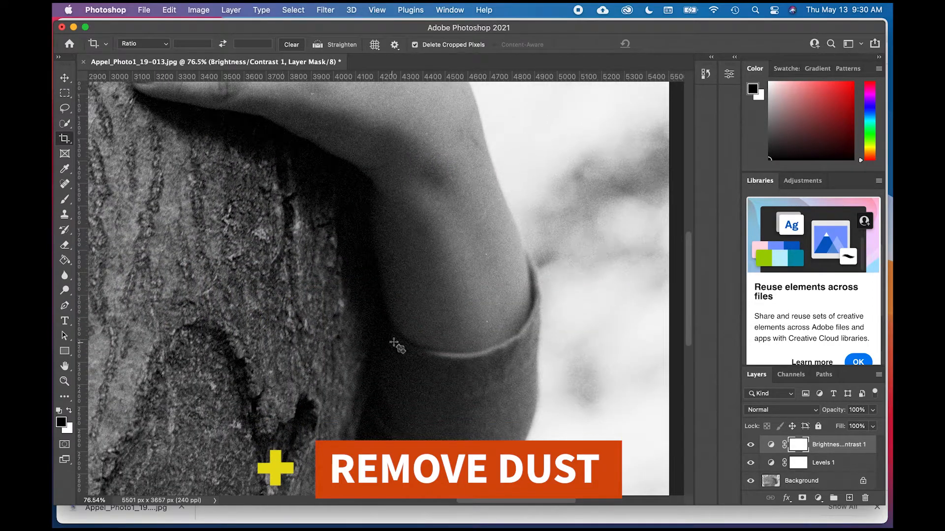
{"action": "scroll", "coordinate": [444, 307], "scroll_direction": "right", "scroll_amount": 1}
{"action": "scroll", "coordinate": [444, 307], "scroll_direction": "up", "scroll_amount": 4}
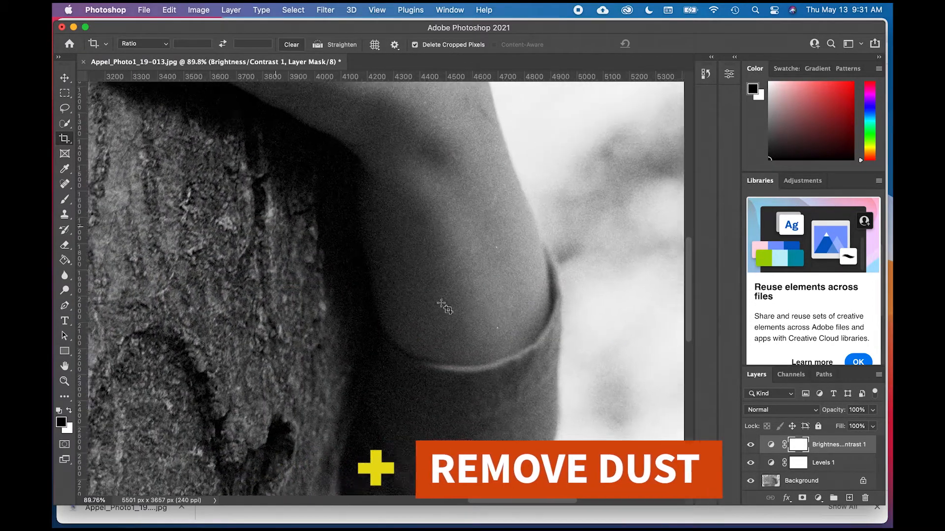
{"action": "scroll", "coordinate": [441, 303], "scroll_direction": "right", "scroll_amount": 8}
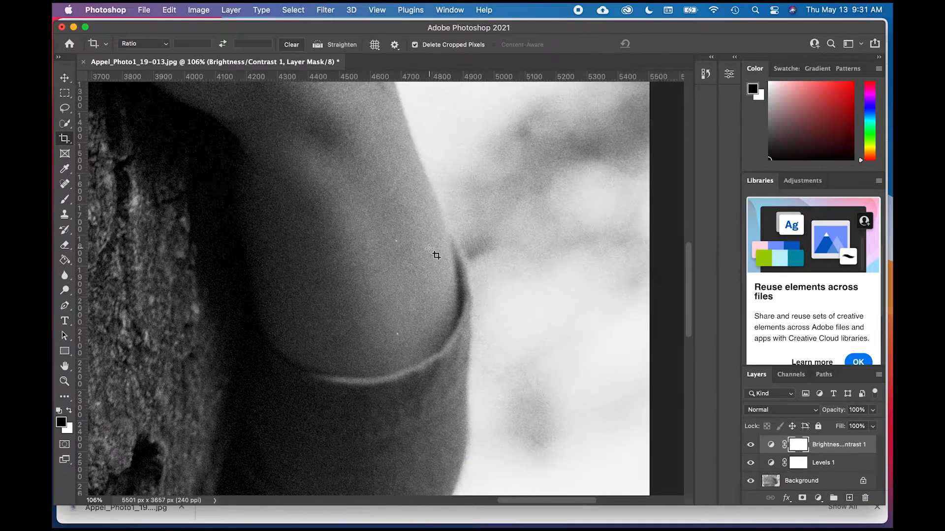
{"action": "scroll", "coordinate": [435, 262], "scroll_direction": "down", "scroll_amount": 15}
{"action": "scroll", "coordinate": [433, 260], "scroll_direction": "left", "scroll_amount": 5}
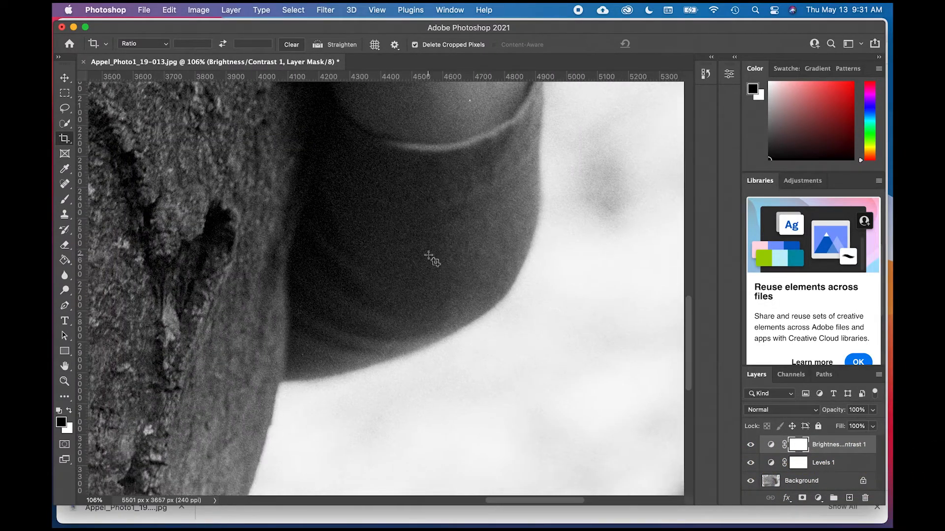
{"action": "scroll", "coordinate": [429, 257], "scroll_direction": "down", "scroll_amount": 15}
{"action": "scroll", "coordinate": [429, 256], "scroll_direction": "up", "scroll_amount": 3}
{"action": "scroll", "coordinate": [429, 257], "scroll_direction": "right", "scroll_amount": 10}
{"action": "scroll", "coordinate": [429, 257], "scroll_direction": "up", "scroll_amount": 5}
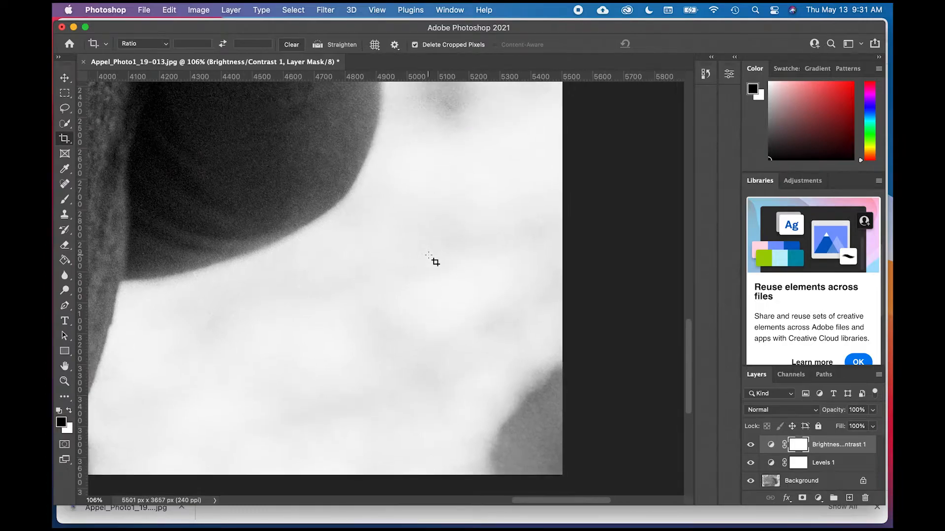
{"action": "scroll", "coordinate": [429, 257], "scroll_direction": "up", "scroll_amount": 20}
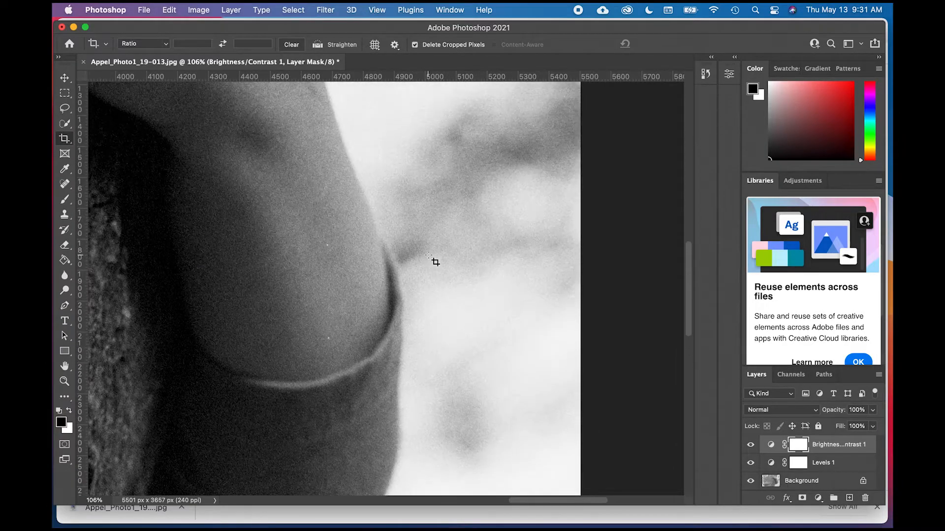
{"action": "scroll", "coordinate": [435, 261], "scroll_direction": "left", "scroll_amount": 6}
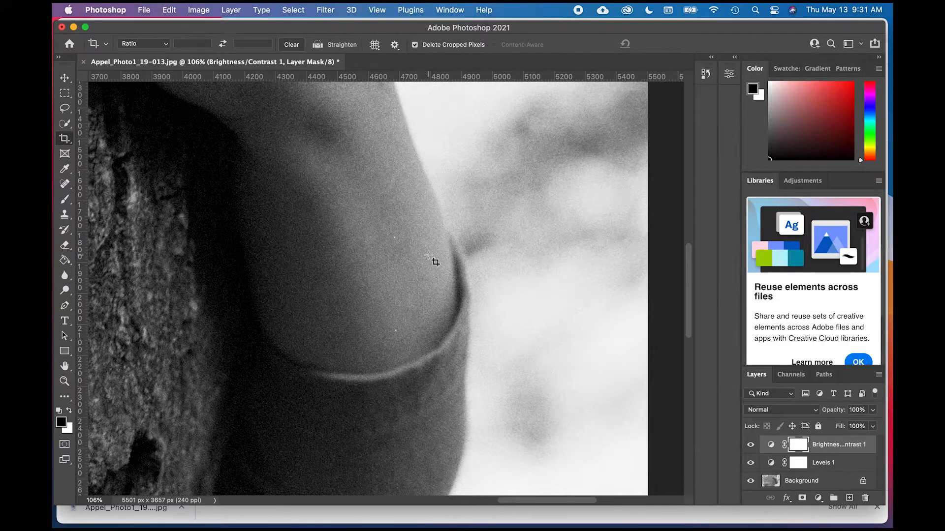
{"action": "scroll", "coordinate": [435, 262], "scroll_direction": "up", "scroll_amount": 3}
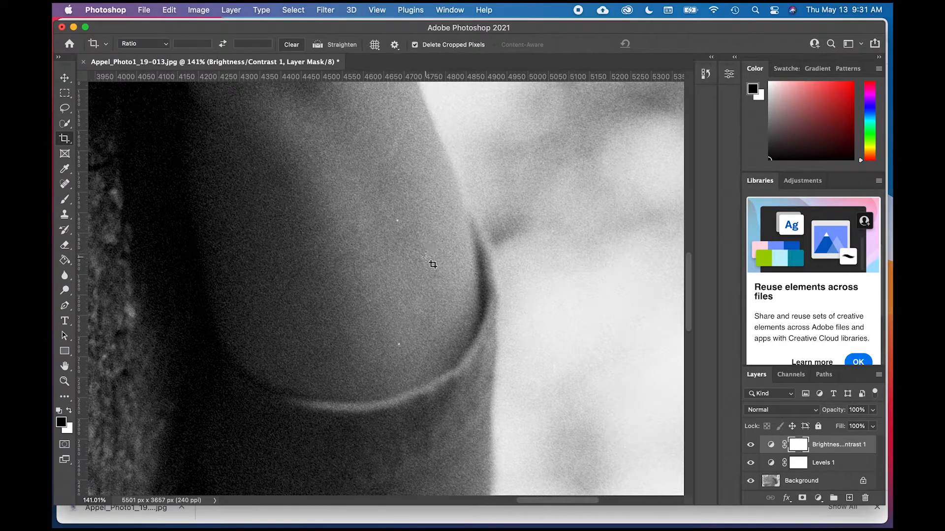
{"action": "scroll", "coordinate": [435, 256], "scroll_direction": "down", "scroll_amount": 3}
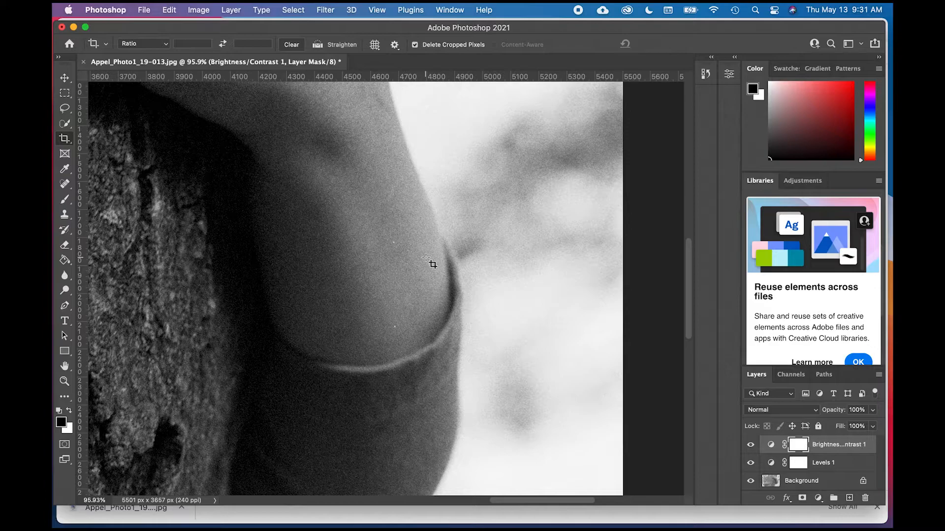
{"action": "scroll", "coordinate": [432, 264], "scroll_direction": "down", "scroll_amount": 5}
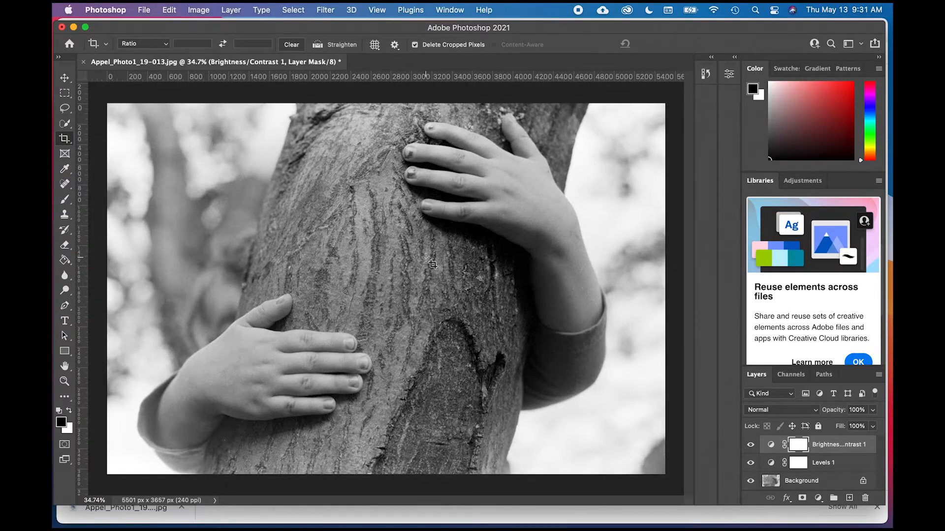
- View the tree bark at 300%, reduce the whole image to 8.33%, and fit it to the window
{"action": "scroll", "coordinate": [427, 257], "scroll_direction": "up", "scroll_amount": 5}
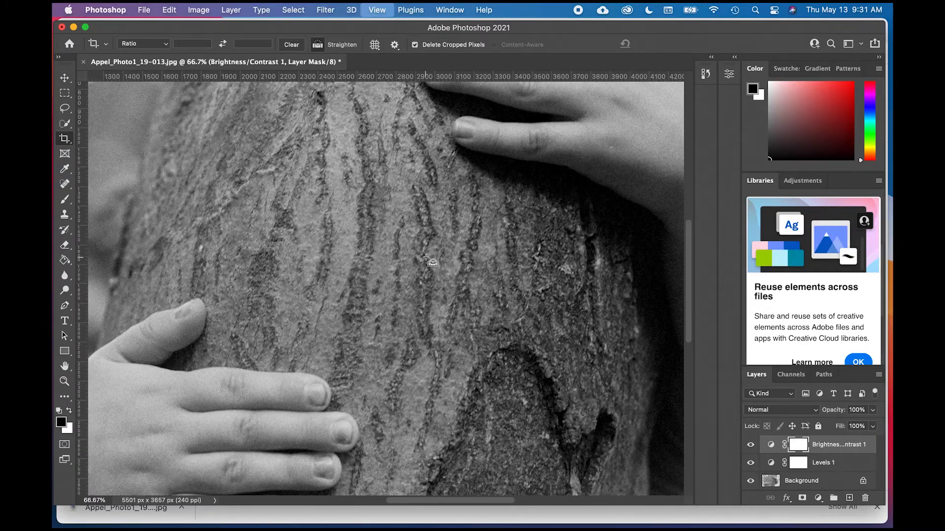
{"action": "scroll", "coordinate": [426, 258], "scroll_direction": "up", "scroll_amount": 2}
{"action": "scroll", "coordinate": [426, 258], "scroll_direction": "up", "scroll_amount": 1}
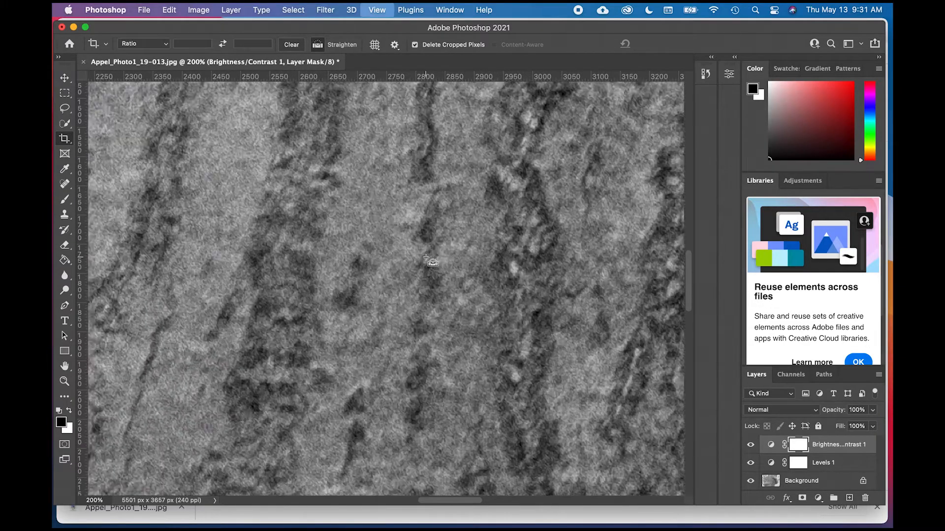
{"action": "key", "text": "super"}
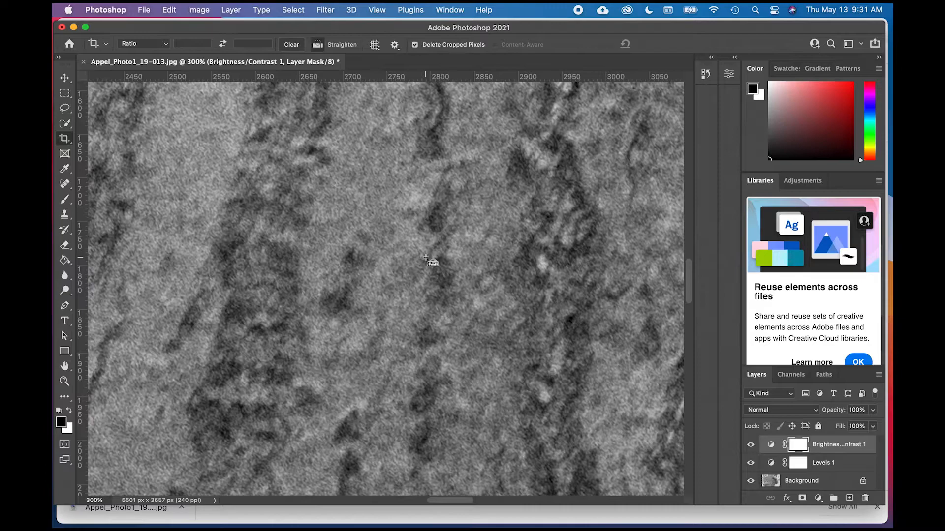
{"action": "scroll", "coordinate": [426, 258], "scroll_direction": "down", "scroll_amount": 1}
{"action": "key", "text": "super+minus"}
{"action": "key", "text": "super+minus"}
{"action": "key", "text": "super+minus"}
{"action": "key", "text": "super+minus"}
{"action": "key", "text": "super+minus"}
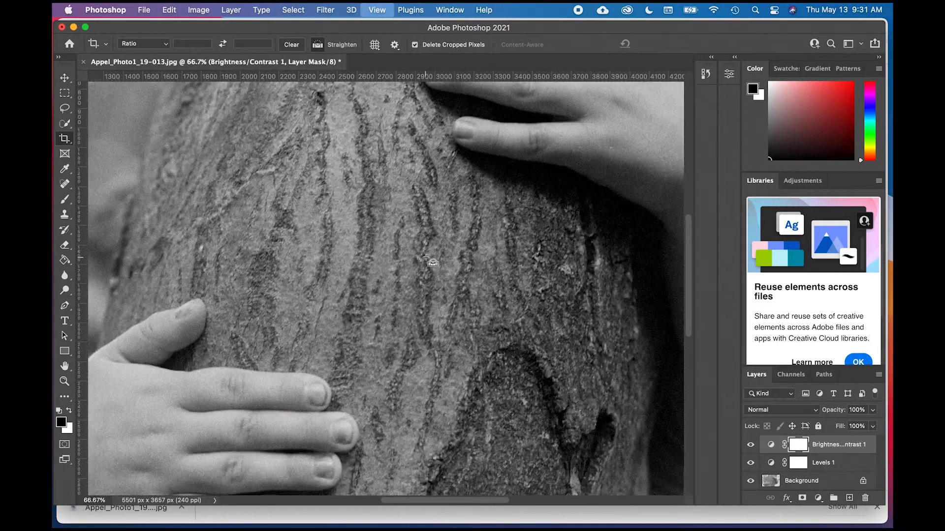
{"action": "key", "text": "super+minus"}
{"action": "key", "text": "super+minus"}
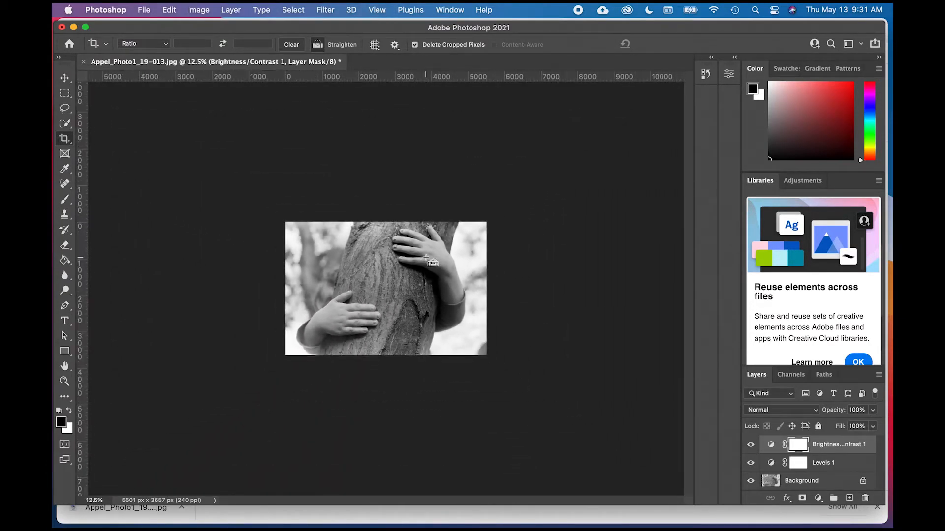
{"action": "key", "text": "super"}
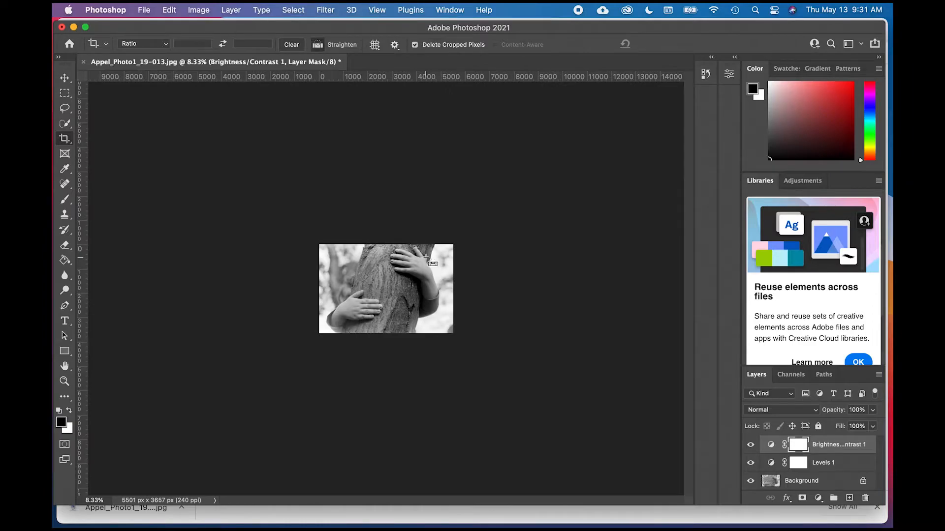
{"action": "key", "text": "super+0"}
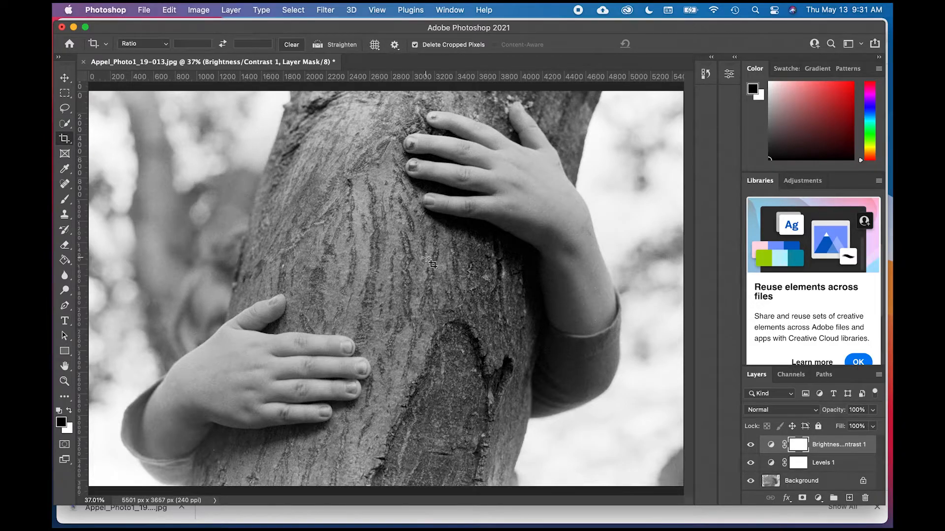
- Magnify the bark to 12800% to examine its individual pixels, and fit the whole image back in the window
{"action": "key", "text": "super+equal"}
{"action": "key", "text": "super+equal"}
{"action": "key", "text": "super+equal"}
{"action": "key", "text": "super+equal"}
{"action": "key", "text": "super+equal"}
{"action": "key", "text": "super+equal"}
{"action": "key", "text": "super+equal"}
{"action": "key", "text": "super+equal"}
{"action": "key", "text": "super+equal"}
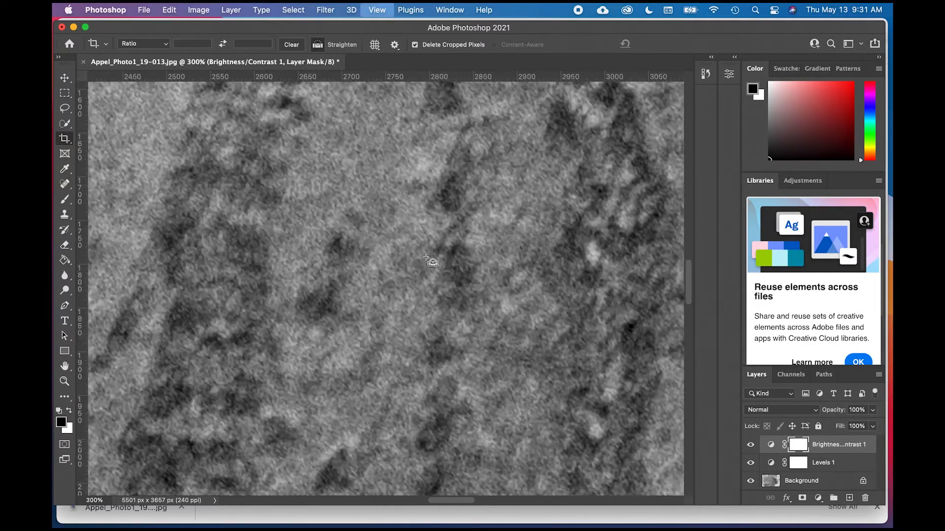
{"action": "key", "text": "super+equal"}
{"action": "key", "text": "super+equal"}
{"action": "key", "text": "super+equal"}
{"action": "key", "text": "super+equal"}
{"action": "key", "text": "super+equal"}
{"action": "key", "text": "super+equal"}
{"action": "key", "text": "super+equal"}
{"action": "key", "text": "super+equal"}
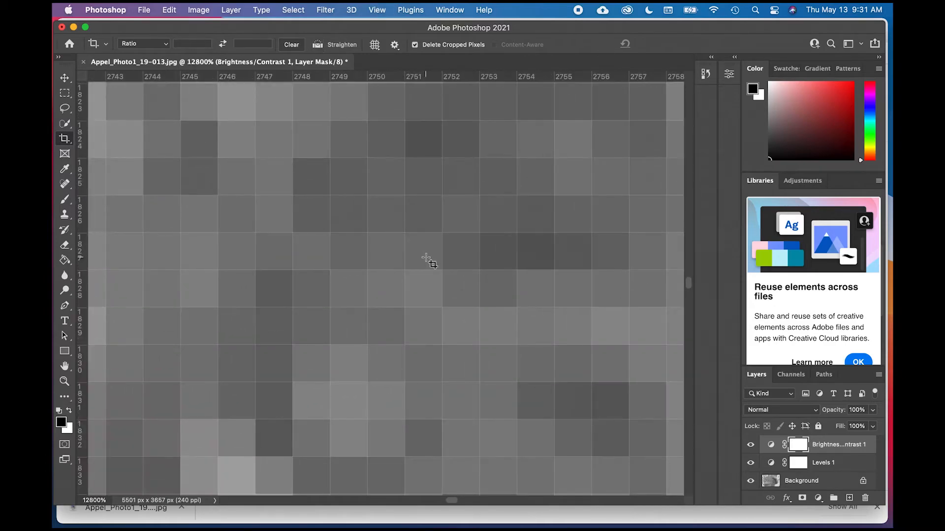
{"action": "key", "text": "super+0"}
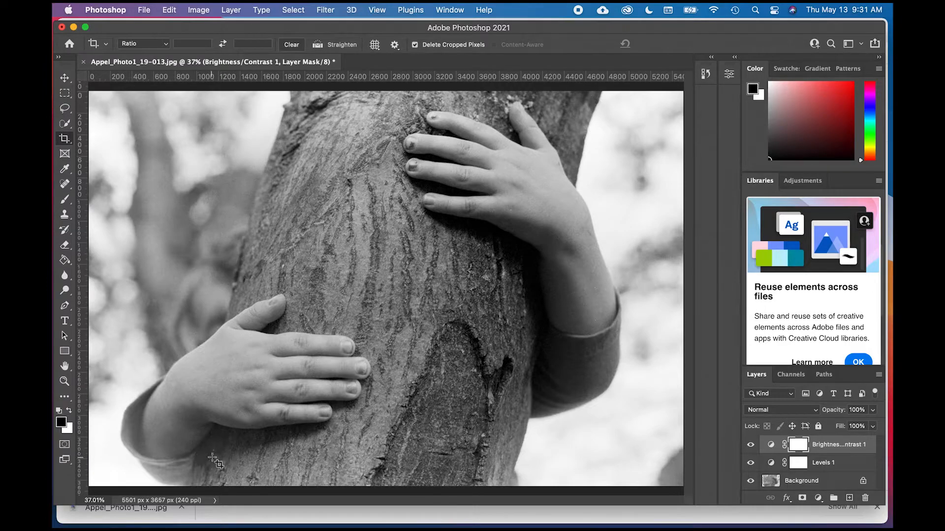
- Select the Background layer and activate the Spot Healing Brush for the dust speck in the shadow below the lower hand
{"action": "scroll", "coordinate": [215, 458], "scroll_direction": "up", "scroll_amount": 2}
{"action": "scroll", "coordinate": [215, 458], "scroll_direction": "up", "scroll_amount": 2}
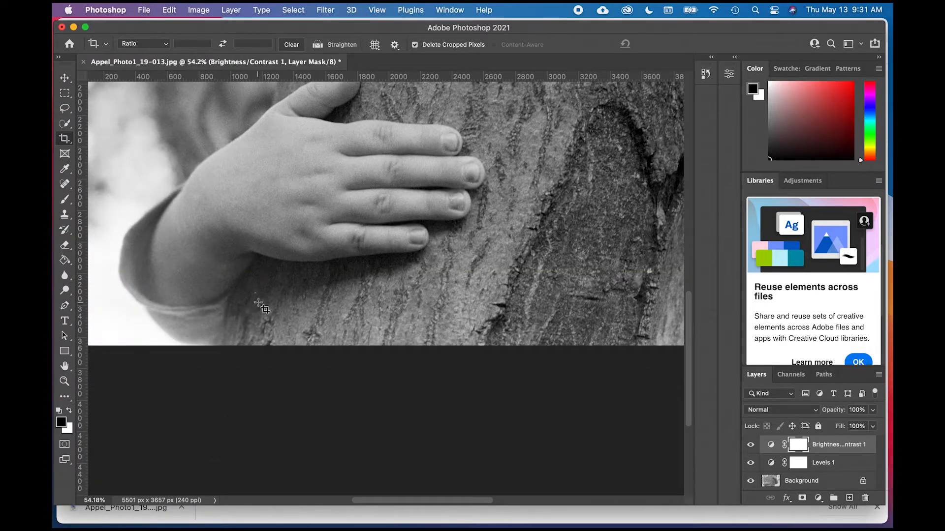
{"action": "scroll", "coordinate": [260, 306], "scroll_direction": "up", "scroll_amount": 2}
{"action": "scroll", "coordinate": [259, 306], "scroll_direction": "up", "scroll_amount": 4}
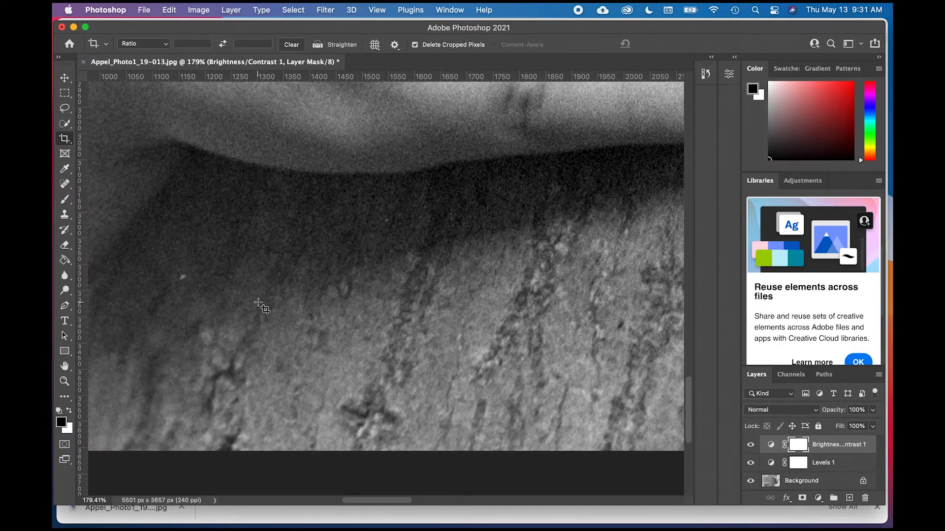
{"action": "scroll", "coordinate": [259, 303], "scroll_direction": "up", "scroll_amount": 1}
{"action": "scroll", "coordinate": [259, 303], "scroll_direction": "left", "scroll_amount": 2}
{"action": "scroll", "coordinate": [258, 303], "scroll_direction": "up", "scroll_amount": 1}
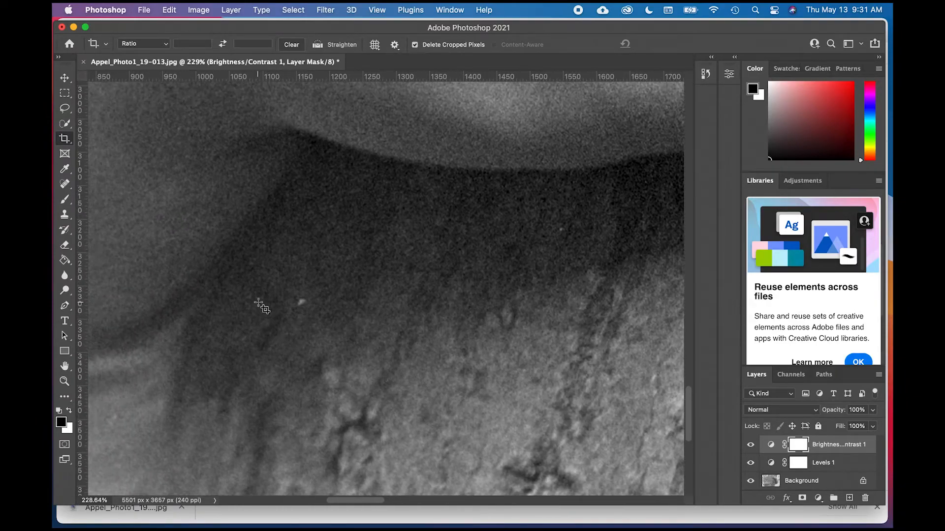
{"action": "scroll", "coordinate": [259, 302], "scroll_direction": "left", "scroll_amount": 1}
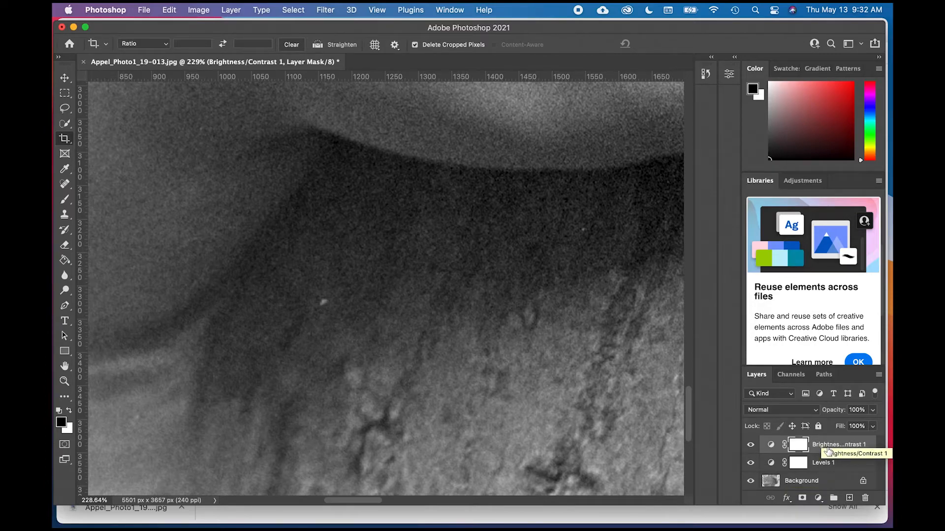
{"action": "left_click", "coordinate": [818, 482]}
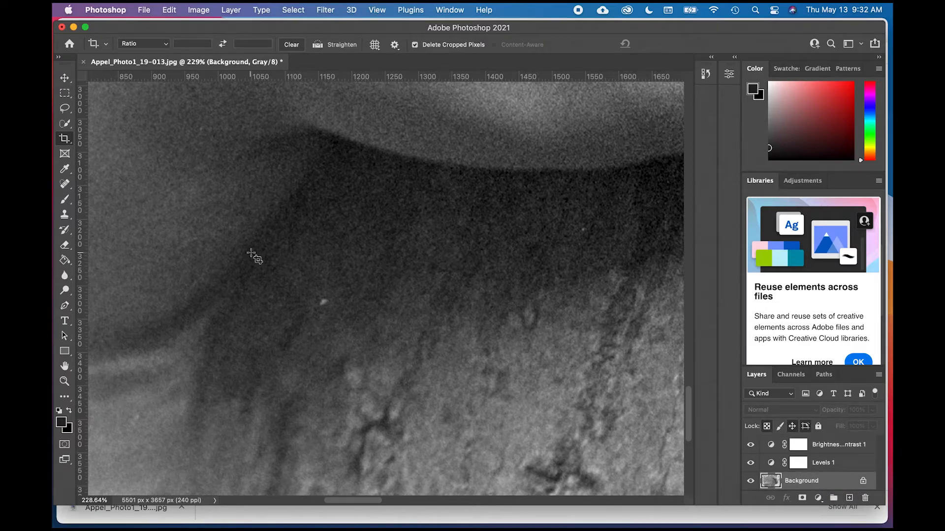
{"action": "left_click", "coordinate": [71, 187]}
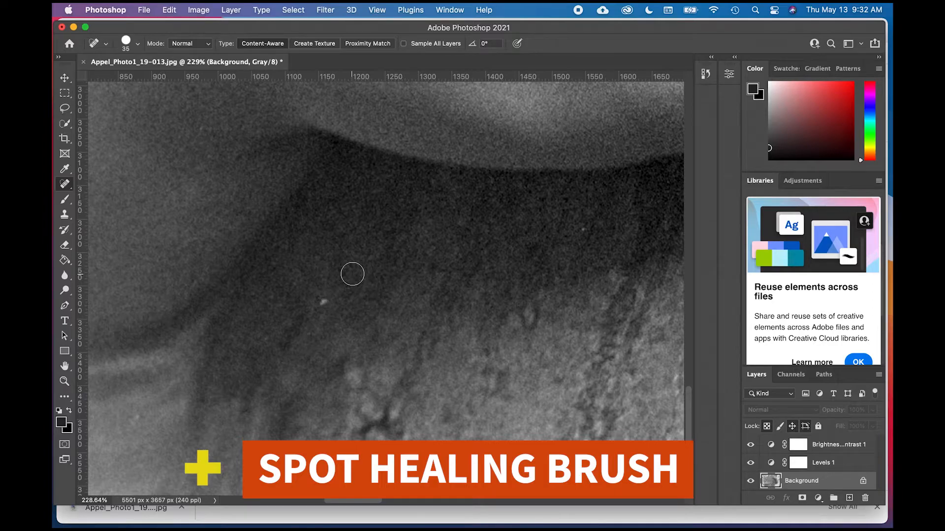
- Set the Spot Healing Brush size to 25, slightly larger than the dust speck
{"action": "key", "text": "bracketleft"}
{"action": "key", "text": "bracketleft"}
{"action": "key", "text": "bracketleft"}
{"action": "key", "text": "bracketleft"}
{"action": "key", "text": "bracketleft"}
{"action": "key", "text": "bracketleft"}
{"action": "key", "text": "bracketright"}
{"action": "key", "text": "bracketright"}
{"action": "key", "text": "bracketright"}
{"action": "key", "text": "bracketright"}
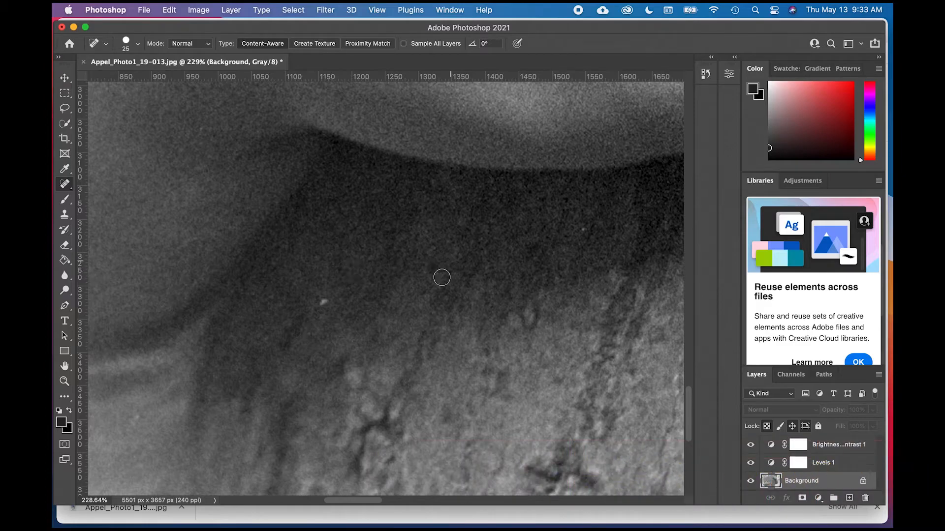
- Heal the white dust speck below the lower wrist and the smaller speck in the dark shadow under the hand
{"action": "left_click", "coordinate": [323, 301]}
{"action": "key", "text": "super+z"}
{"action": "left_click", "coordinate": [325, 302]}
{"action": "scroll", "coordinate": [406, 295], "scroll_direction": "right", "scroll_amount": 5}
{"action": "scroll", "coordinate": [406, 296], "scroll_direction": "up", "scroll_amount": 3}
{"action": "left_click", "coordinate": [449, 310]}
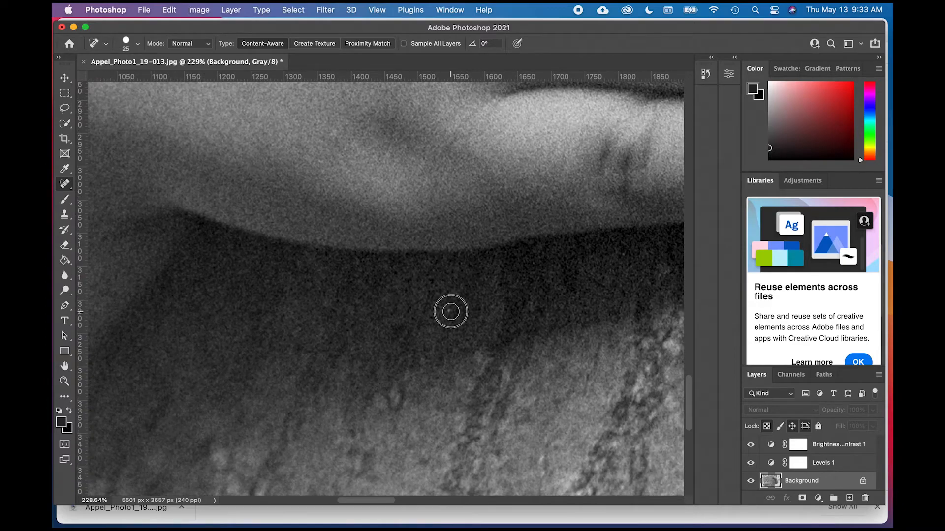
- Set the Spot Healing Brush size to 10 and heal the tiny white speck on the fingernail of the finger above the lowest one
{"action": "scroll", "coordinate": [409, 322], "scroll_direction": "right", "scroll_amount": 10}
{"action": "scroll", "coordinate": [408, 323], "scroll_direction": "up", "scroll_amount": 8}
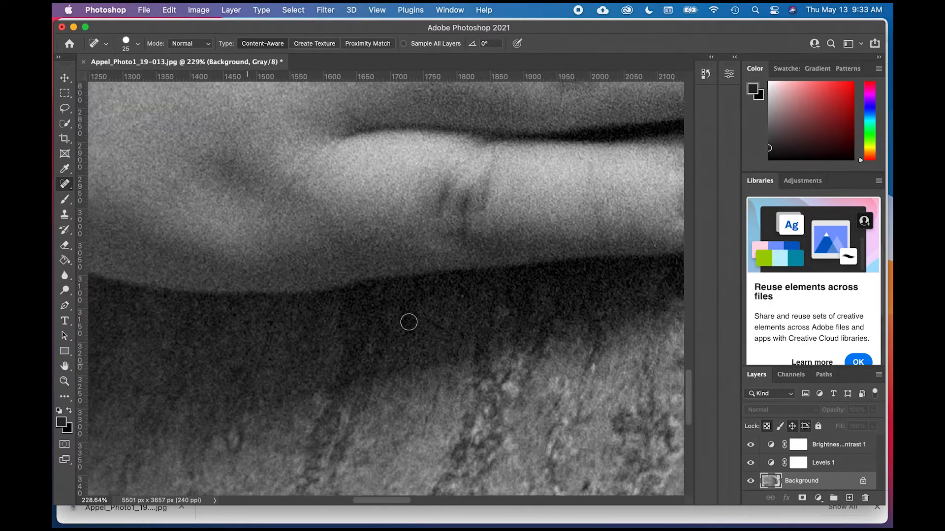
{"action": "scroll", "coordinate": [409, 322], "scroll_direction": "right", "scroll_amount": 6}
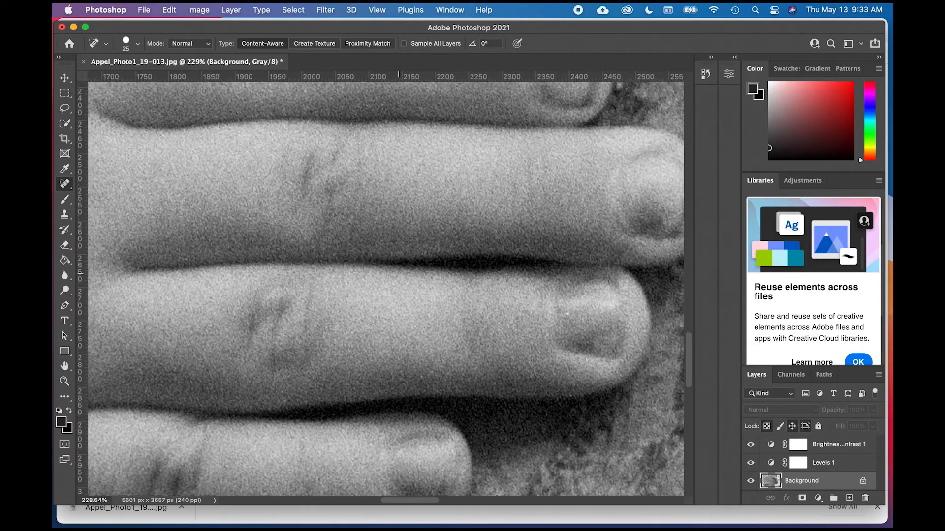
{"action": "scroll", "coordinate": [409, 322], "scroll_direction": "right", "scroll_amount": 1}
{"action": "scroll", "coordinate": [409, 322], "scroll_direction": "up", "scroll_amount": 1}
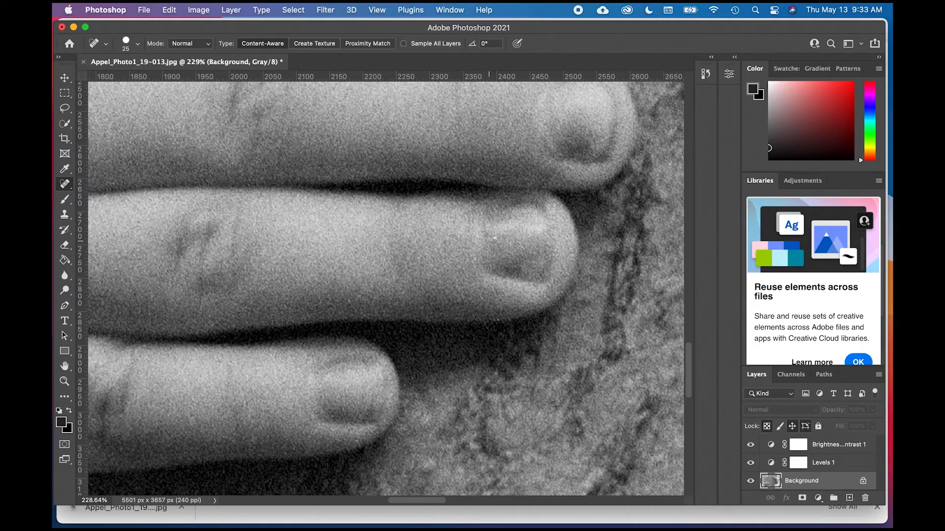
{"action": "key", "text": "bracketleft"}
{"action": "left_click", "coordinate": [495, 239]}
- Examine the bark below the fingertips and across to the bright background for remaining dust
{"action": "scroll", "coordinate": [490, 255], "scroll_direction": "down", "scroll_amount": 10}
{"action": "scroll", "coordinate": [491, 255], "scroll_direction": "right", "scroll_amount": 3}
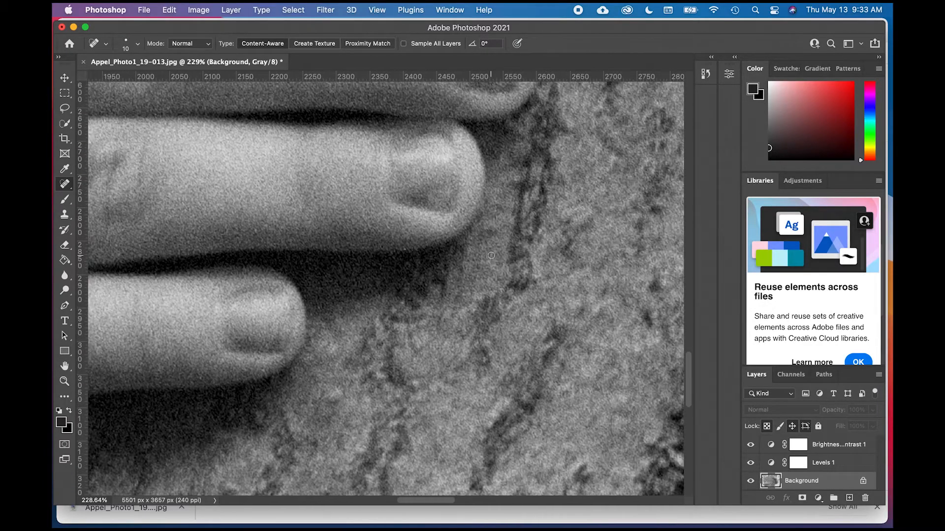
{"action": "scroll", "coordinate": [491, 256], "scroll_direction": "down", "scroll_amount": 2}
{"action": "scroll", "coordinate": [491, 255], "scroll_direction": "right", "scroll_amount": 10}
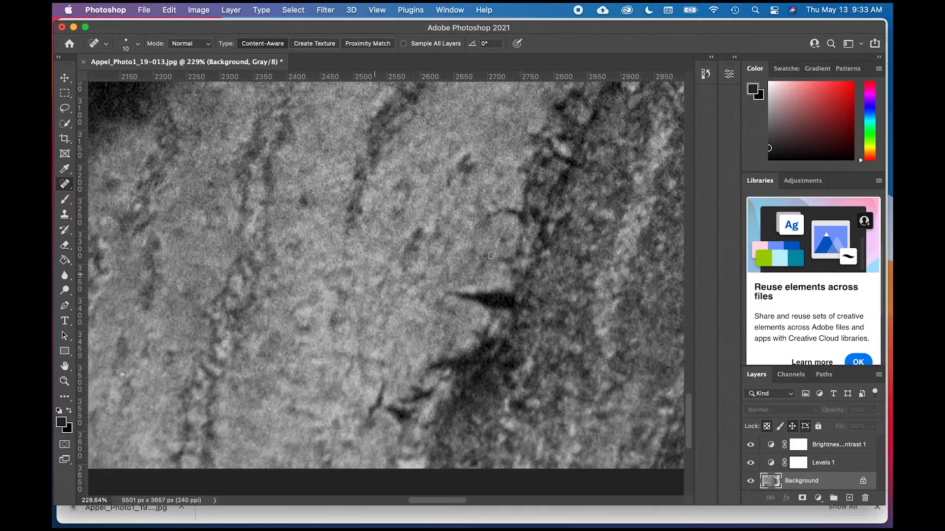
{"action": "scroll", "coordinate": [490, 256], "scroll_direction": "right", "scroll_amount": 6}
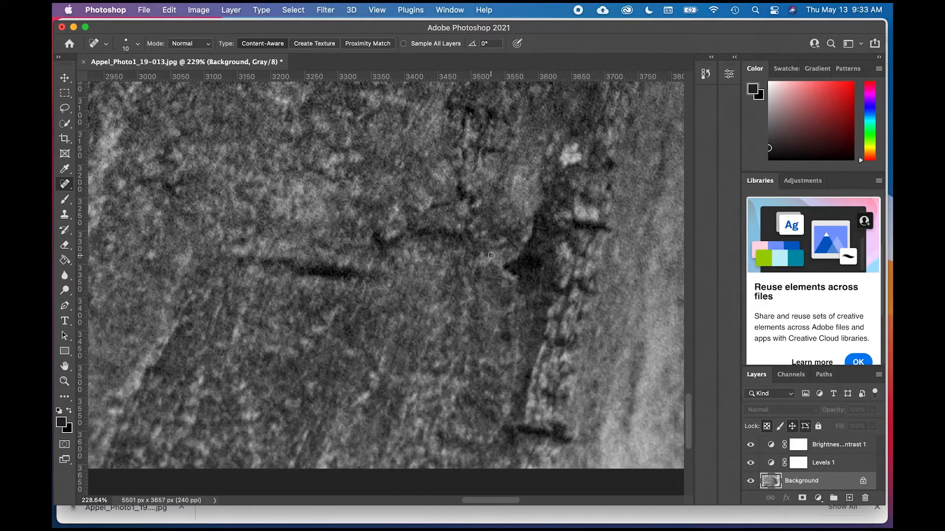
{"action": "scroll", "coordinate": [491, 255], "scroll_direction": "right", "scroll_amount": 5}
{"action": "scroll", "coordinate": [491, 256], "scroll_direction": "right", "scroll_amount": 5}
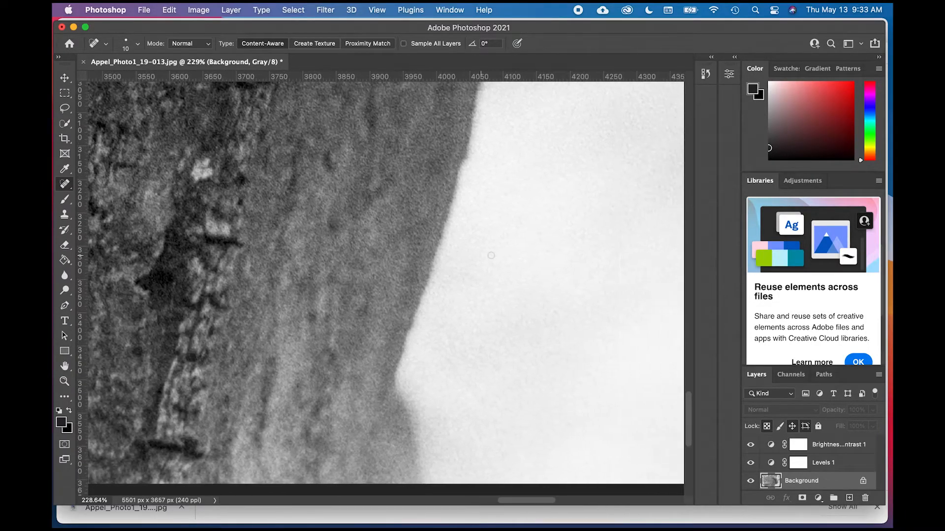
{"action": "scroll", "coordinate": [490, 255], "scroll_direction": "right", "scroll_amount": 8}
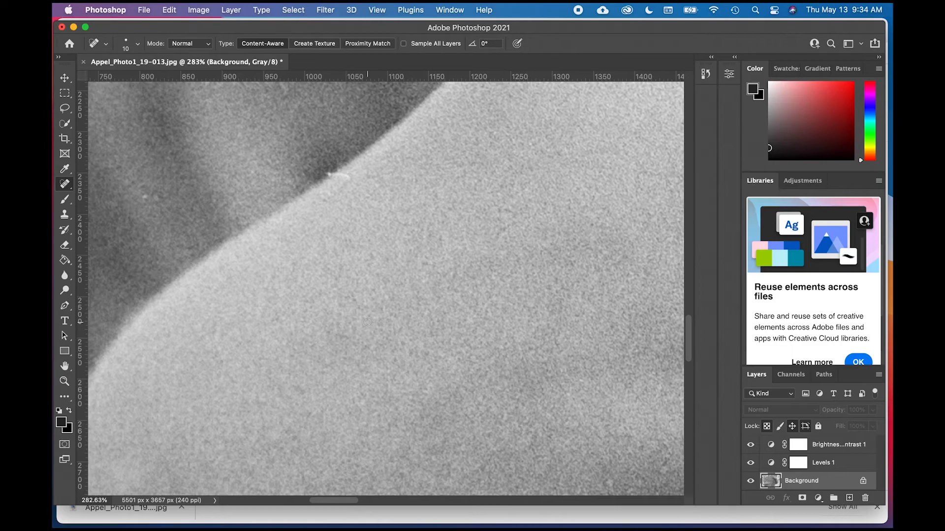
- Heal the small white speck in the dark, blurred folds above the light skin's edge
{"action": "scroll", "coordinate": [377, 266], "scroll_direction": "up", "scroll_amount": 2}
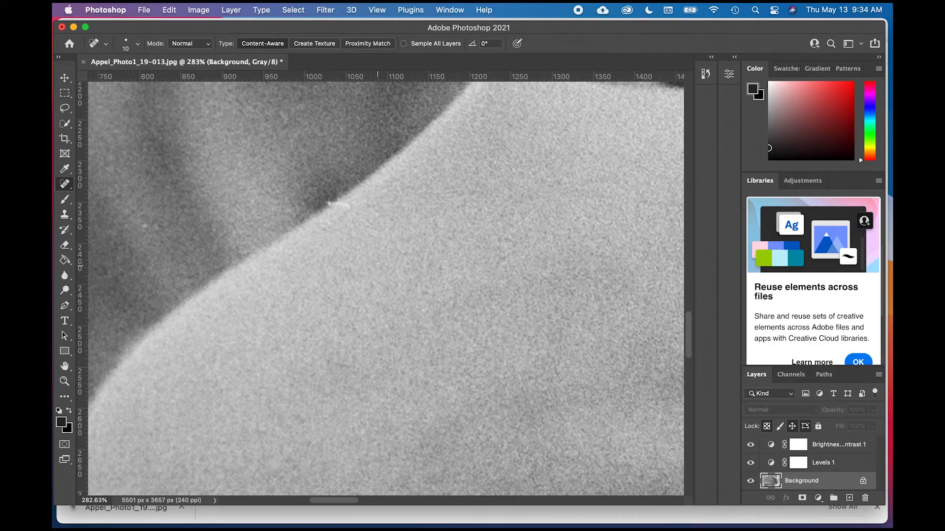
{"action": "scroll", "coordinate": [378, 266], "scroll_direction": "left", "scroll_amount": 5}
{"action": "scroll", "coordinate": [378, 265], "scroll_direction": "up", "scroll_amount": 1}
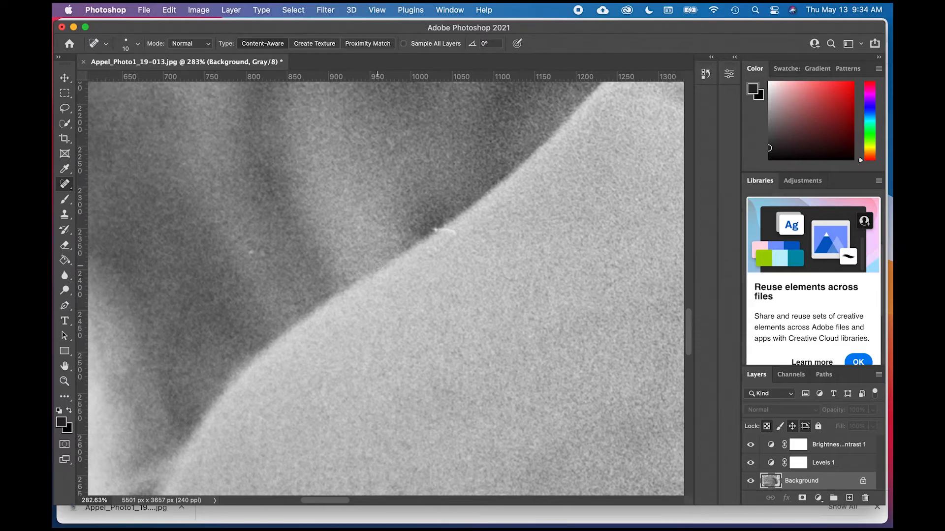
{"action": "left_click", "coordinate": [252, 253]}
- Activate the Clone Stamp tool in place of the Spot Healing Brush for the curved white fiber on the skin's edge
{"action": "scroll", "coordinate": [445, 231], "scroll_direction": "up", "scroll_amount": 3}
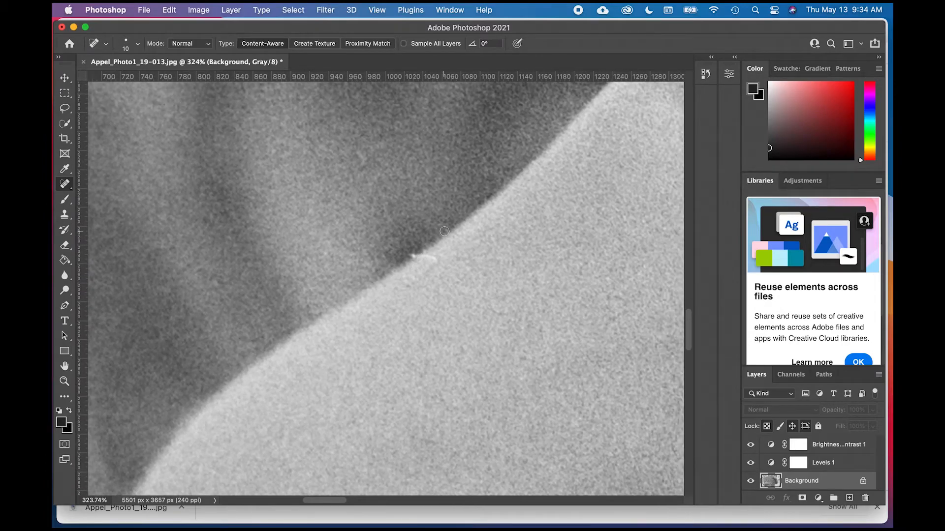
{"action": "scroll", "coordinate": [450, 275], "scroll_direction": "up", "scroll_amount": 4}
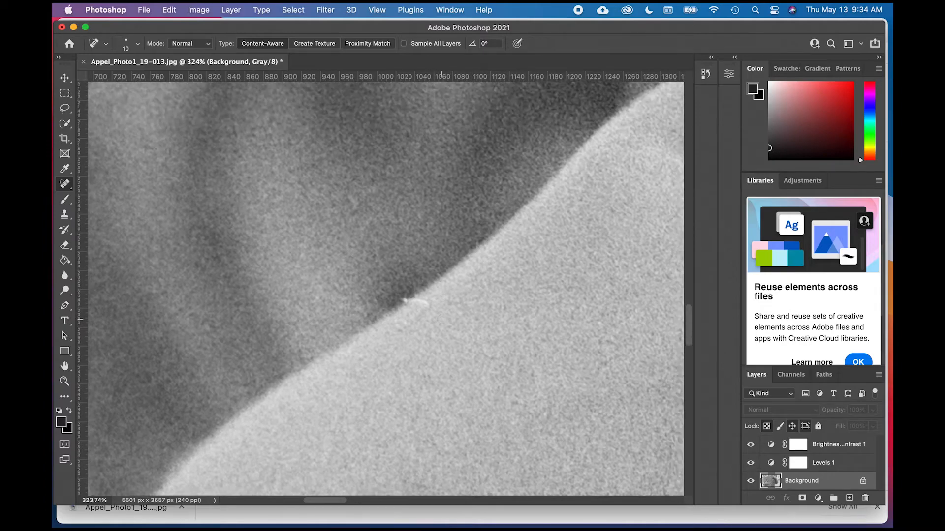
{"action": "scroll", "coordinate": [450, 274], "scroll_direction": "down", "scroll_amount": 3}
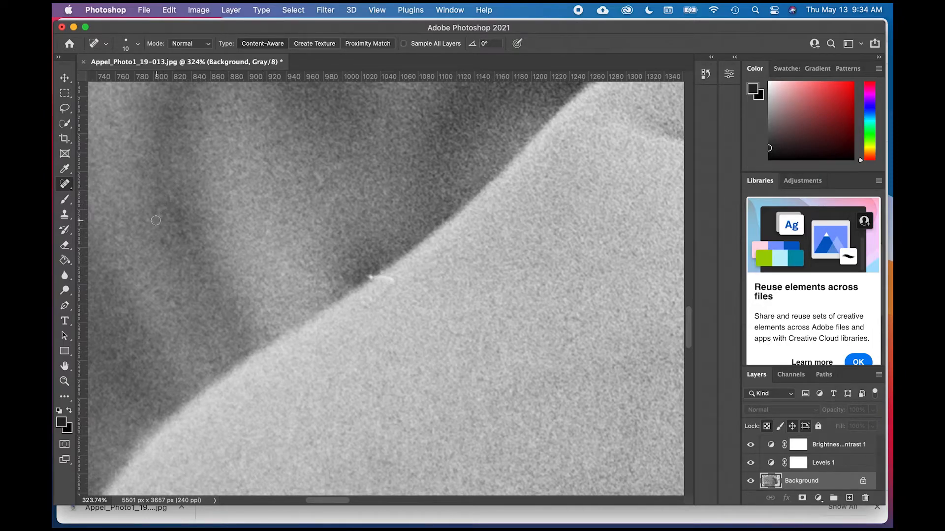
{"action": "left_click", "coordinate": [66, 218]}
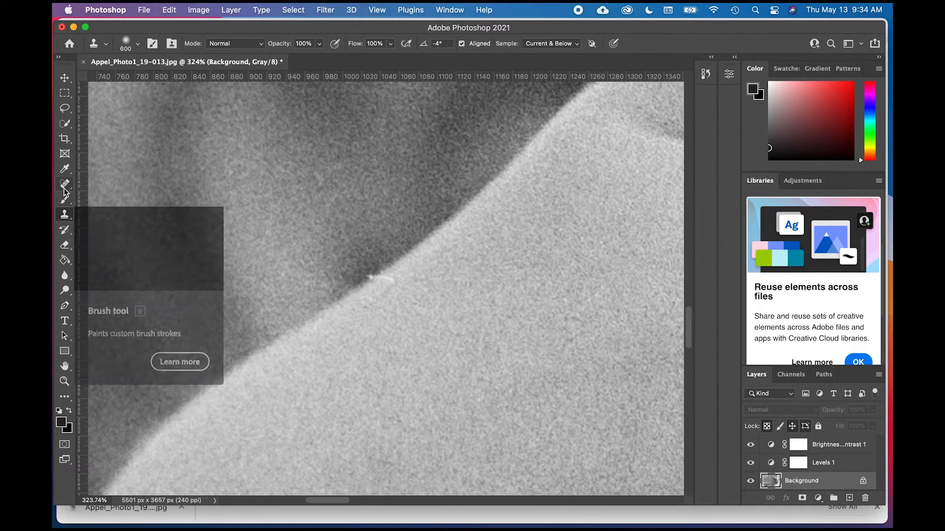
{"action": "left_click", "coordinate": [70, 218]}
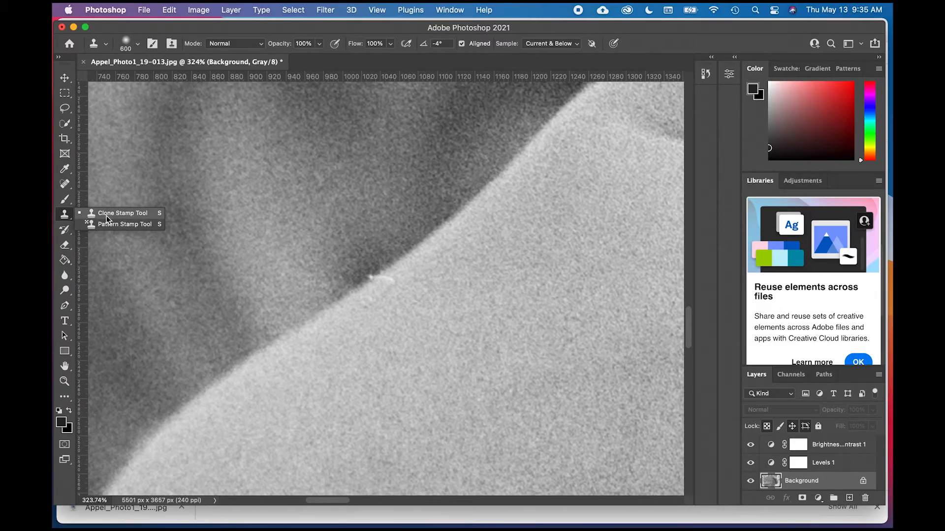
{"action": "left_click", "coordinate": [107, 215]}
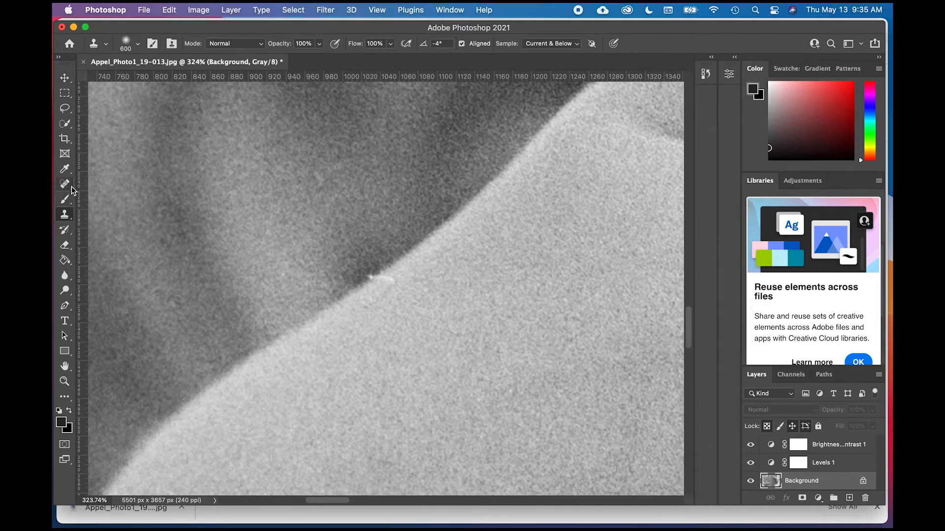
{"action": "left_click", "coordinate": [71, 190]}
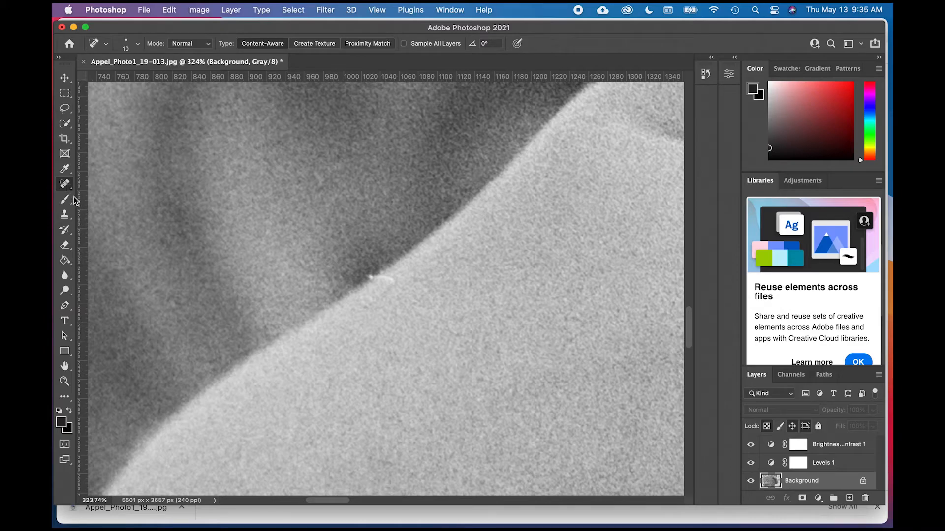
{"action": "right_click", "coordinate": [70, 189]}
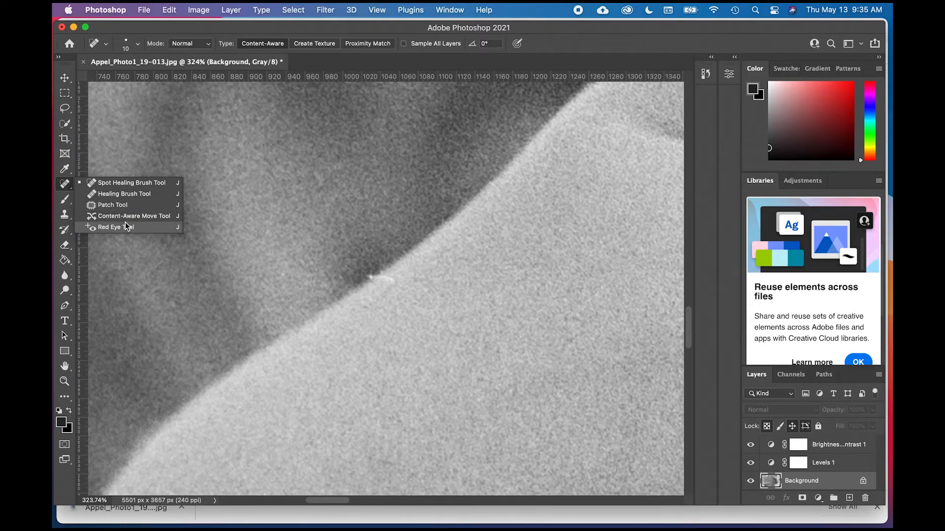
{"action": "left_click", "coordinate": [129, 184]}
{"action": "left_click", "coordinate": [72, 219]}
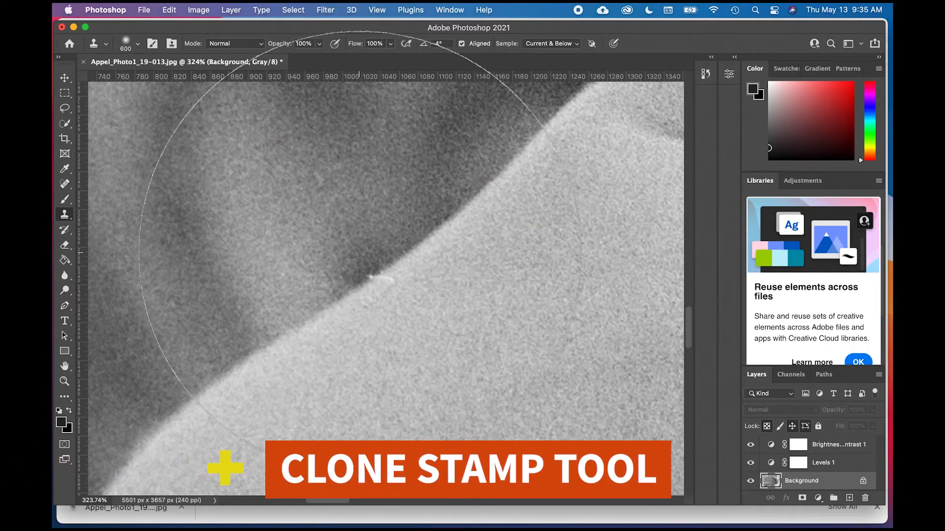
- Set the Clone Stamp brush size to 25 for retouching the fiber
{"action": "key", "text": "bracketleft"}
{"action": "key", "text": "bracketleft"}
{"action": "key", "text": "bracketleft"}
{"action": "key", "text": "bracketleft"}
{"action": "key", "text": "bracketleft"}
{"action": "key", "text": "bracketleft"}
{"action": "key", "text": "bracketleft"}
{"action": "key", "text": "bracketleft"}
{"action": "key", "text": "bracketleft"}
{"action": "key", "text": "bracketleft"}
{"action": "key", "text": "bracketleft"}
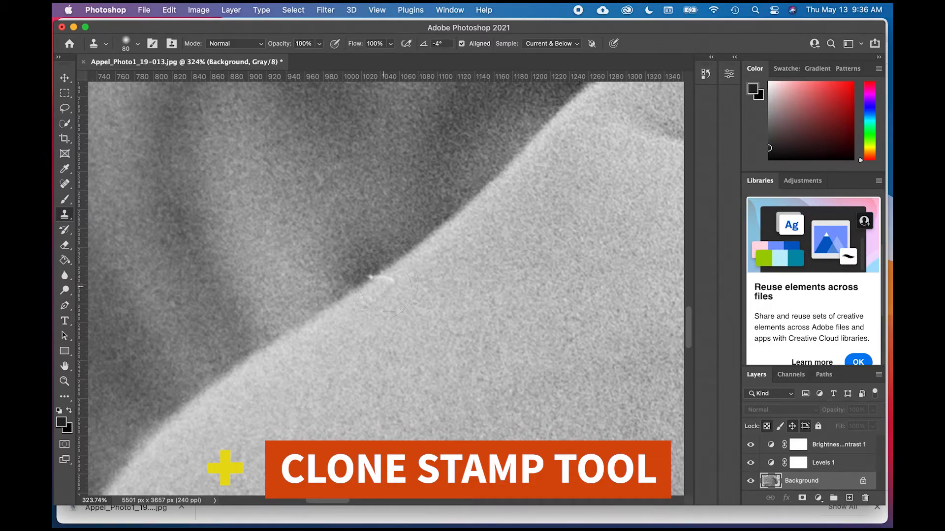
{"action": "key", "text": "bracketleft"}
{"action": "key", "text": "bracketleft"}
{"action": "key", "text": "bracketleft"}
{"action": "key", "text": "bracketleft"}
{"action": "key", "text": "bracketleft"}
{"action": "scroll", "coordinate": [413, 311], "scroll_direction": "up", "scroll_amount": 3}
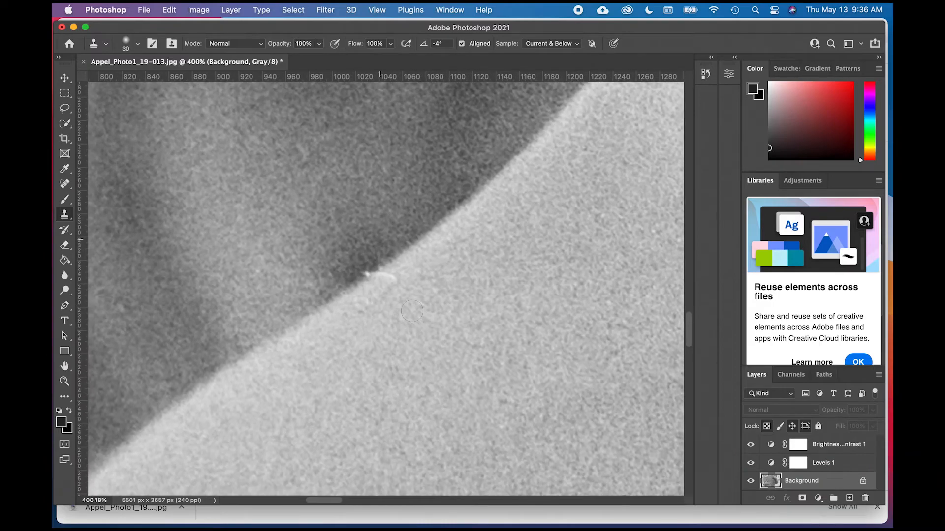
{"action": "scroll", "coordinate": [412, 311], "scroll_direction": "up", "scroll_amount": 1}
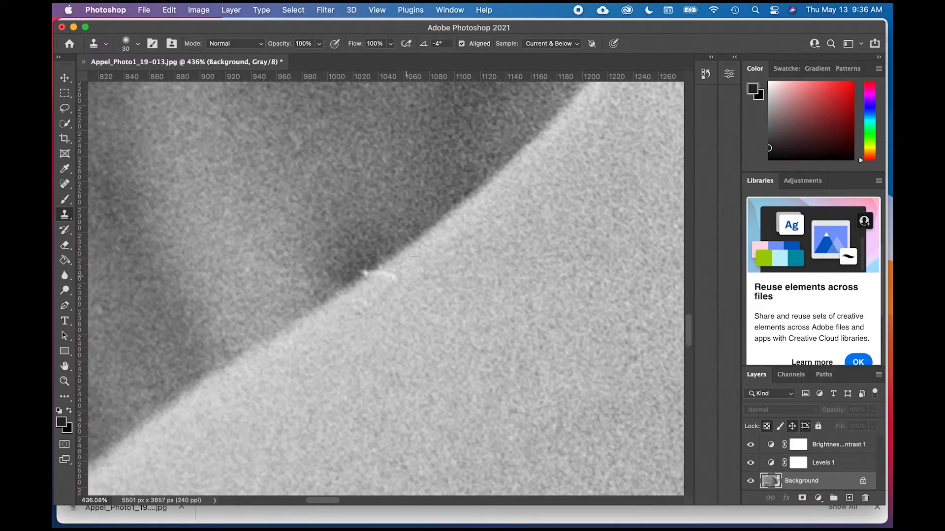
{"action": "key", "text": "bracketleft"}
- Try to clone nearby clean skin over the white fiber, and undo the clone strokes
{"action": "left_click", "coordinate": [418, 254], "text": "alt"}
{"action": "left_click", "coordinate": [393, 274]}
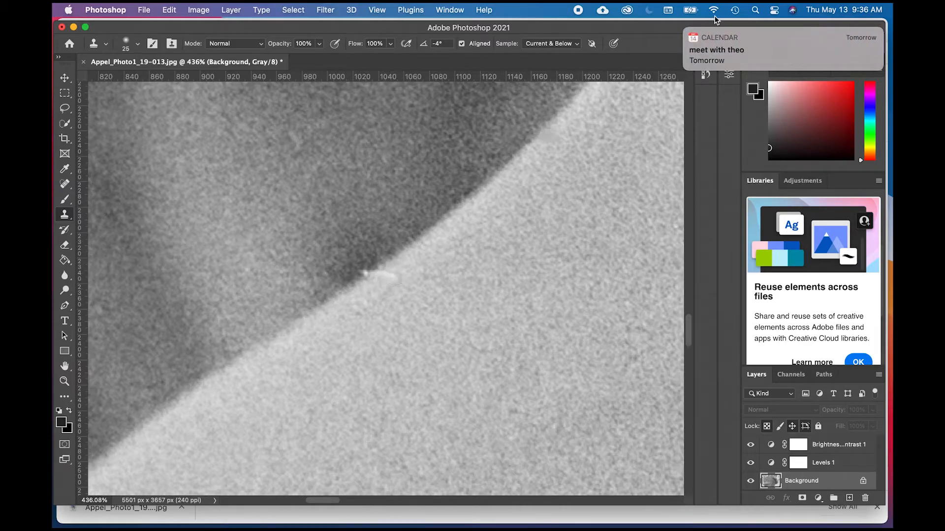
{"action": "left_click", "coordinate": [686, 29]}
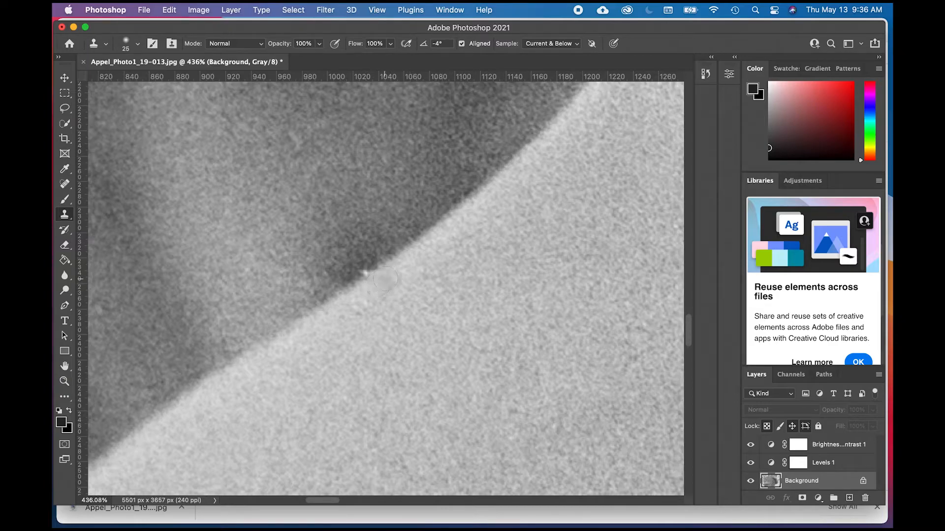
{"action": "left_click_drag", "start_coordinate": [392, 274], "coordinate": [377, 289]}
{"action": "left_click", "coordinate": [479, 237]}
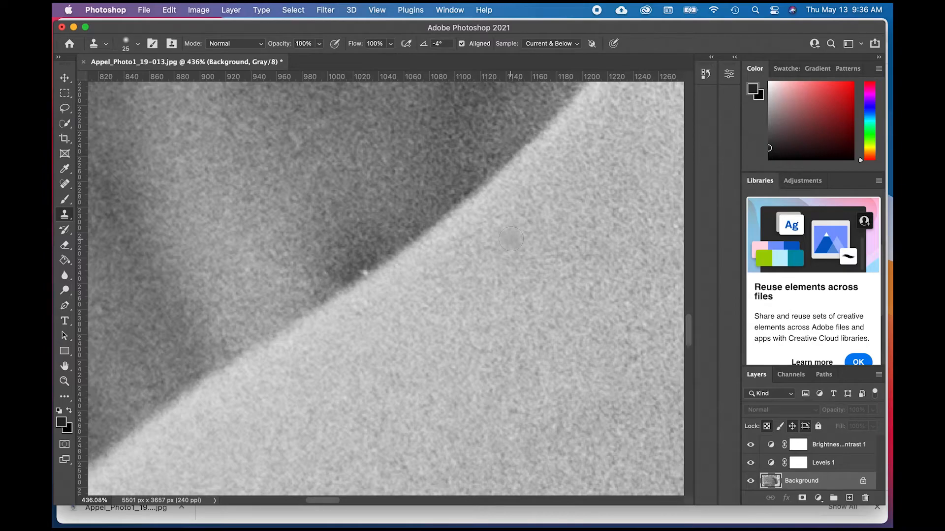
{"action": "key", "text": "super+z"}
{"action": "key", "text": "super+z"}
{"action": "key", "text": "super+z"}
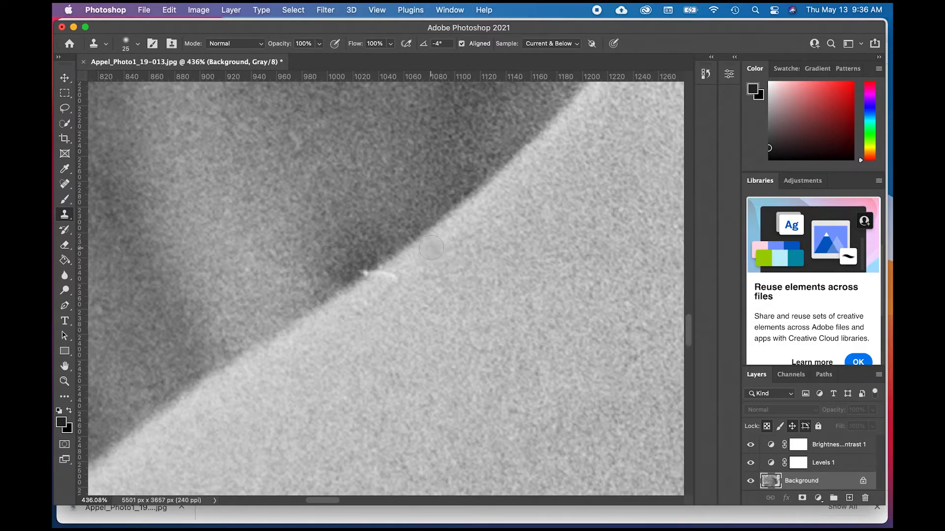
- Clone clean skin from along the edge over the fiber's light-skin portion, and set the Clone Stamp brush size to 10
{"action": "left_click", "coordinate": [422, 252], "text": "alt"}
{"action": "left_click", "coordinate": [395, 274]}
{"action": "left_click", "coordinate": [427, 252], "text": "alt"}
{"action": "left_click", "coordinate": [386, 277]}
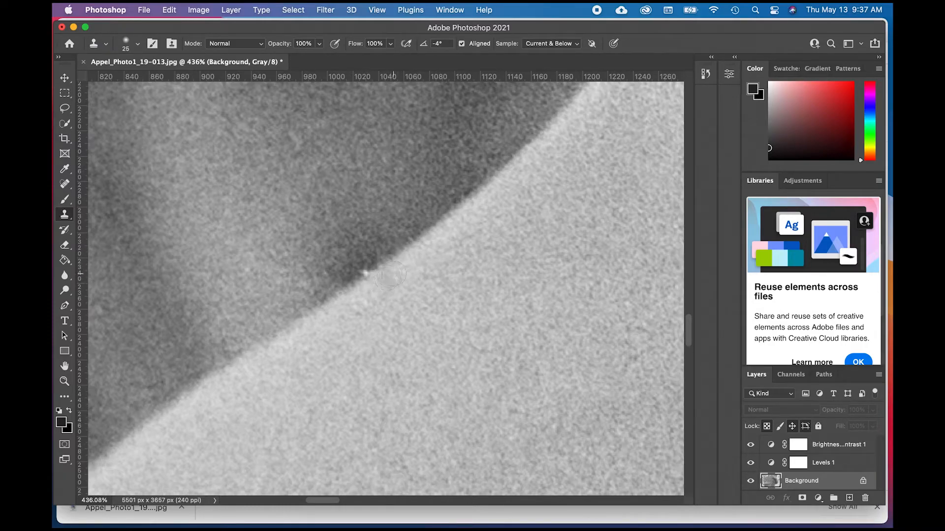
{"action": "left_click_drag", "start_coordinate": [390, 276], "coordinate": [408, 268]}
{"action": "mouse_move", "coordinate": [386, 276]}
{"action": "left_mouse_down"}
{"action": "mouse_move", "coordinate": [400, 274]}
{"action": "mouse_move", "coordinate": [375, 285]}
{"action": "left_mouse_up"}
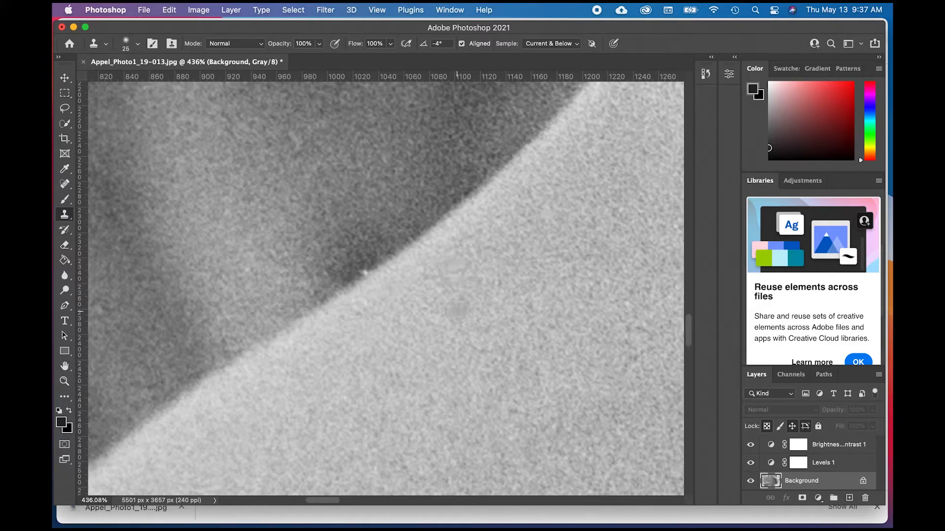
{"action": "left_click", "coordinate": [355, 257], "text": "alt"}
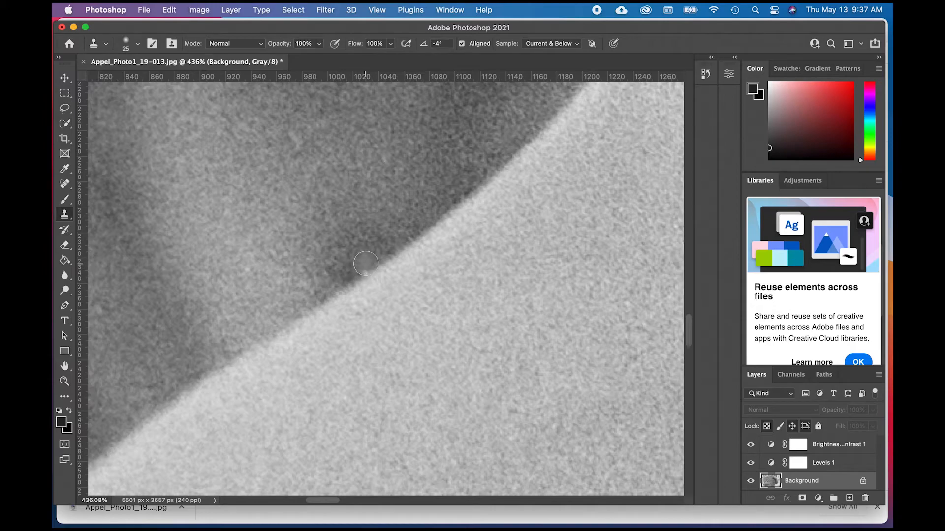
{"action": "key", "text": "bracketleft"}
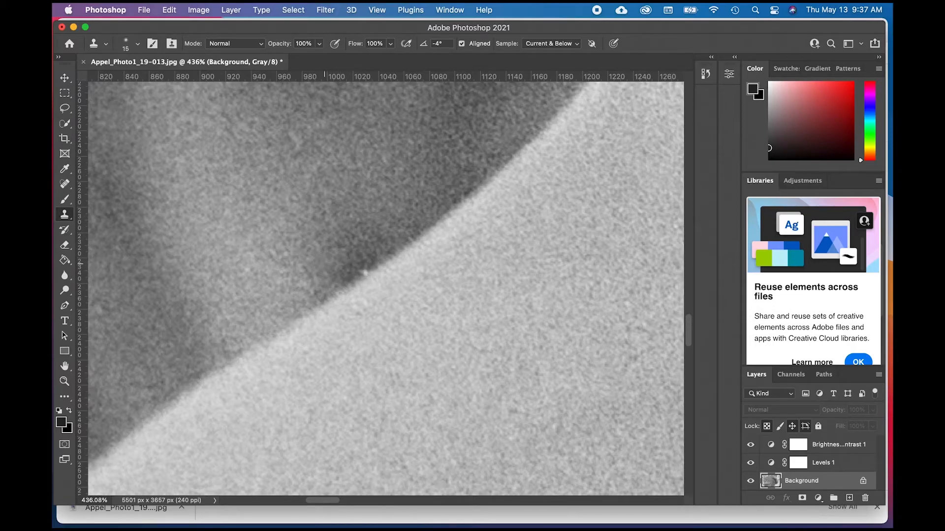
- Turn on macOS Do Not Disturb for 1 hour
{"action": "left_click", "coordinate": [774, 10]}
{"action": "left_click", "coordinate": [819, 38]}
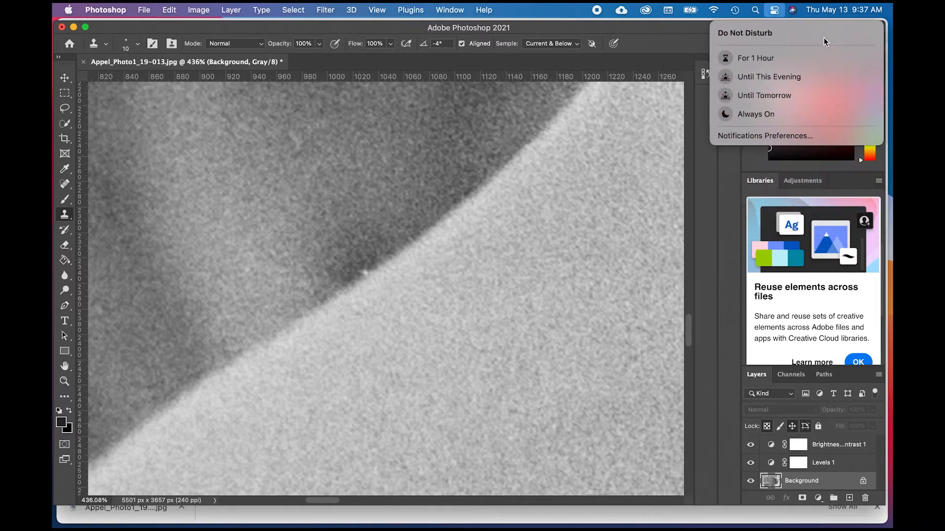
{"action": "left_click", "coordinate": [776, 59]}
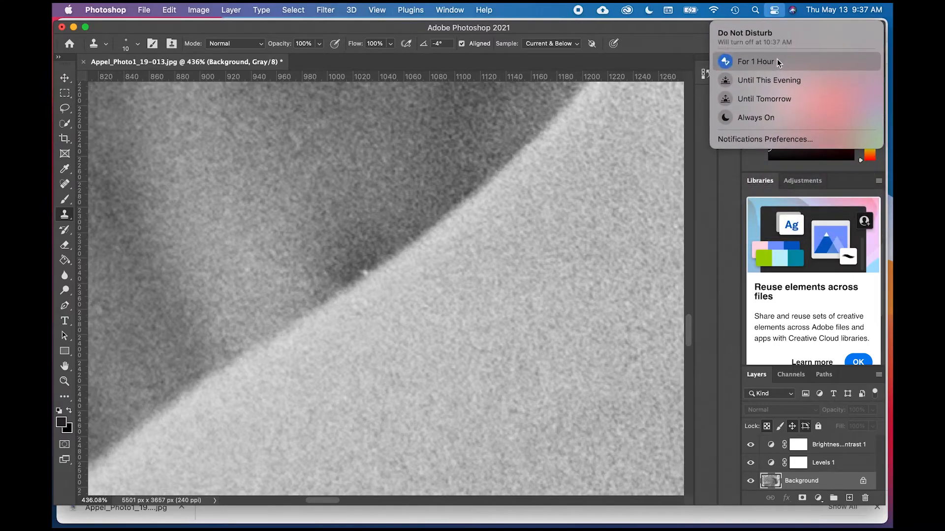
{"action": "left_click", "coordinate": [774, 10]}
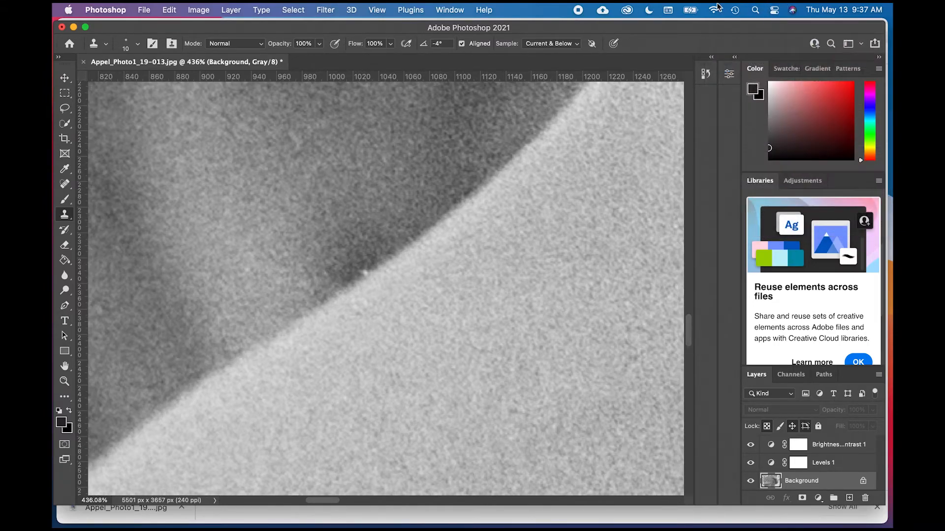
- Clone the adjacent dark background over the remaining white speck where it meets the skin's edge
{"action": "left_click", "coordinate": [351, 275], "text": "alt"}
{"action": "left_click_drag", "start_coordinate": [352, 275], "coordinate": [368, 265]}
{"action": "left_click", "coordinate": [362, 271]}
{"action": "scroll", "coordinate": [454, 199], "scroll_direction": "down", "scroll_amount": 3}
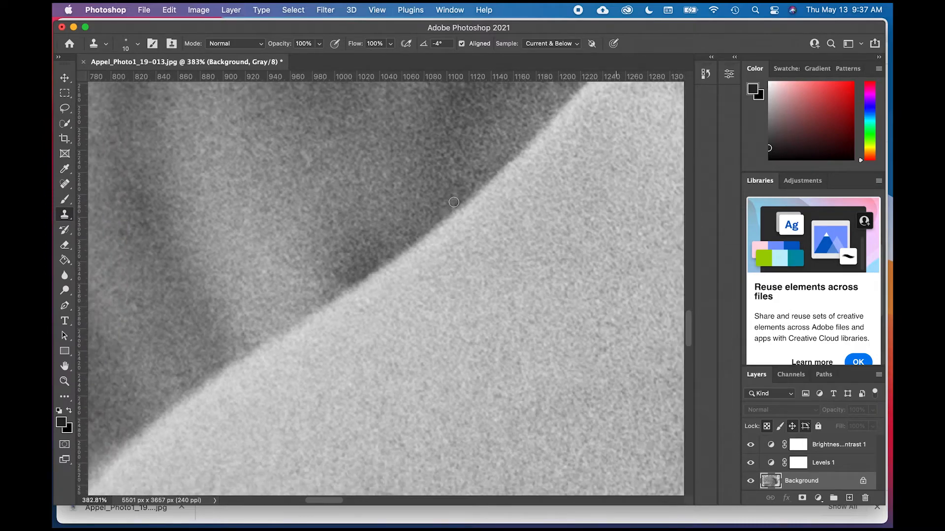
{"action": "scroll", "coordinate": [453, 201], "scroll_direction": "down", "scroll_amount": 3}
{"action": "scroll", "coordinate": [449, 224], "scroll_direction": "down", "scroll_amount": 1}
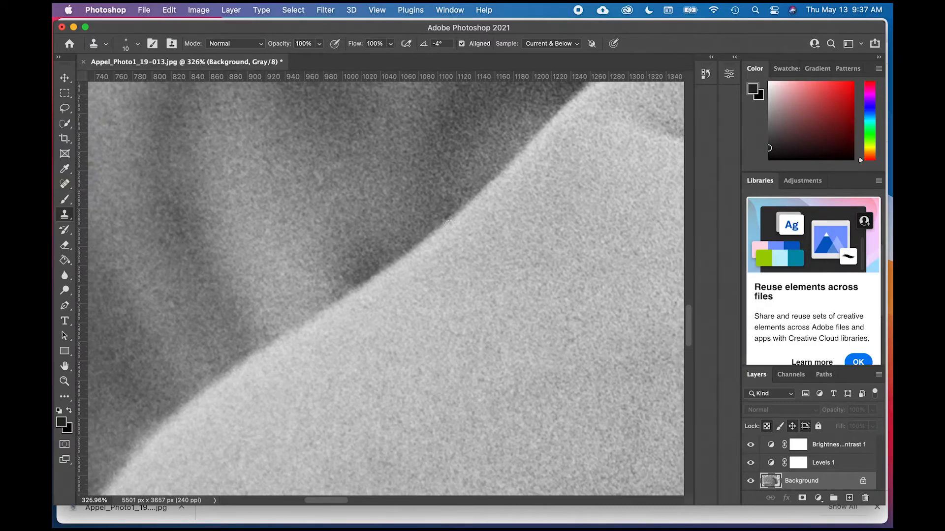
- Examine the repaired skin edge, the full photo and the upper hand's surroundings for remaining dust
{"action": "scroll", "coordinate": [449, 223], "scroll_direction": "down", "scroll_amount": 3}
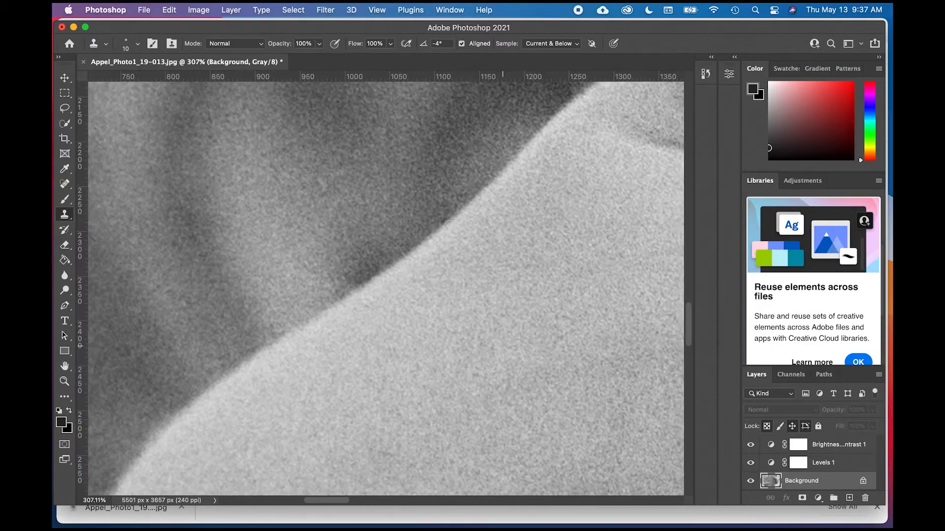
{"action": "scroll", "coordinate": [449, 223], "scroll_direction": "down", "scroll_amount": 3}
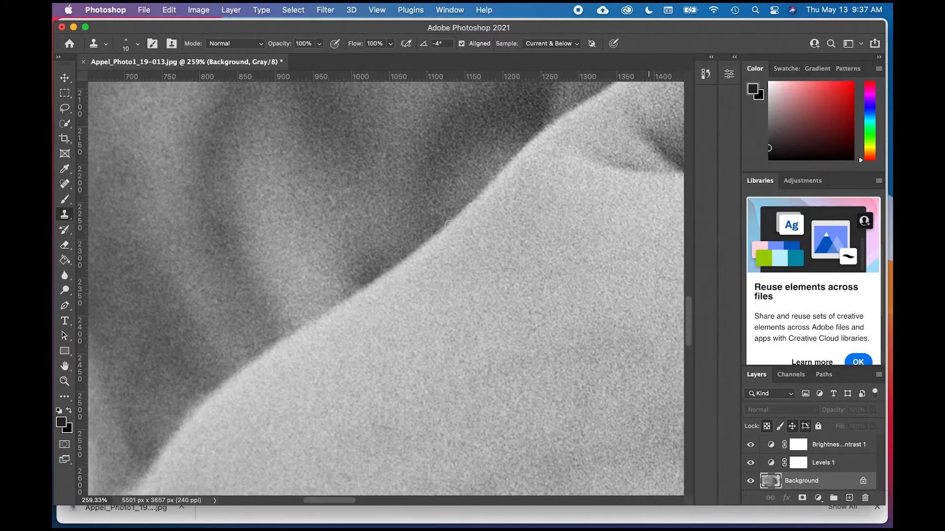
{"action": "scroll", "coordinate": [449, 224], "scroll_direction": "down", "scroll_amount": 1}
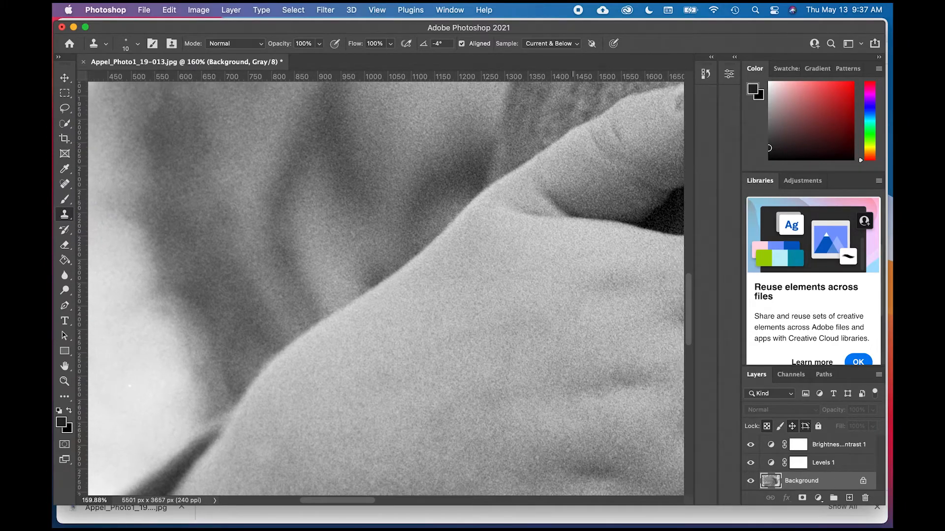
{"action": "scroll", "coordinate": [448, 225], "scroll_direction": "down", "scroll_amount": 1}
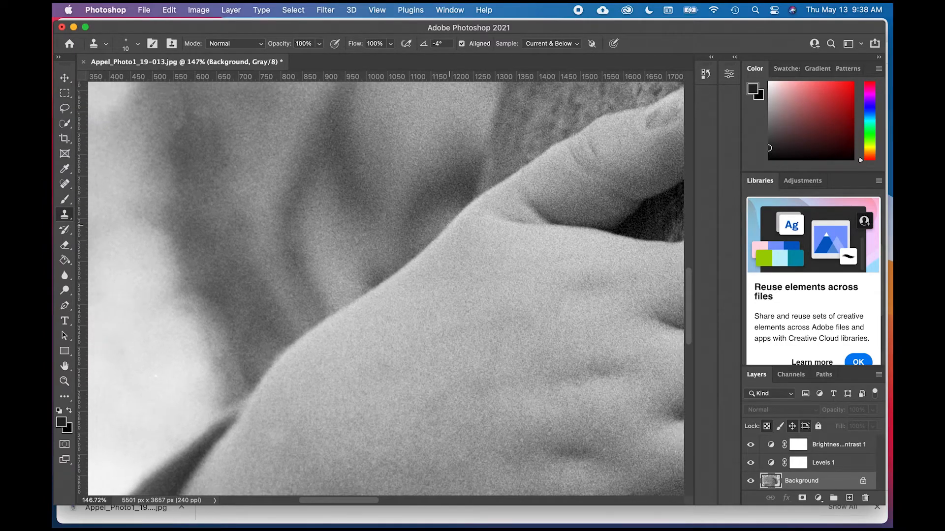
{"action": "scroll", "coordinate": [494, 326], "scroll_direction": "down", "scroll_amount": 1}
{"action": "scroll", "coordinate": [509, 365], "scroll_direction": "down", "scroll_amount": 3}
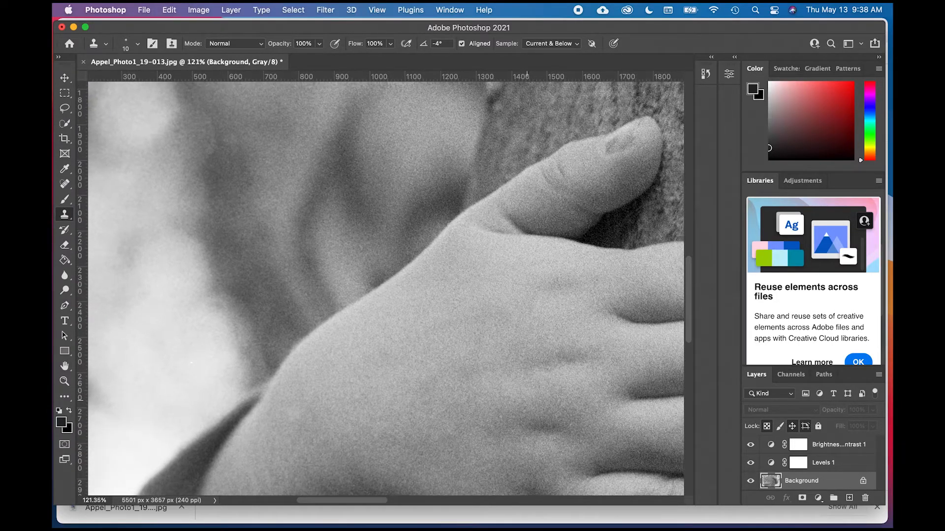
{"action": "key", "text": "super+0"}
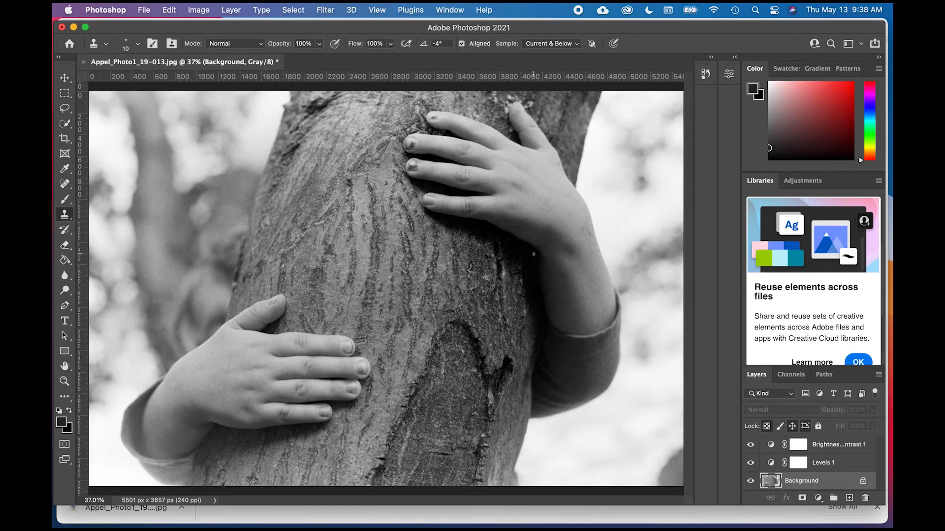
{"action": "scroll", "coordinate": [404, 287], "scroll_direction": "up", "scroll_amount": 4}
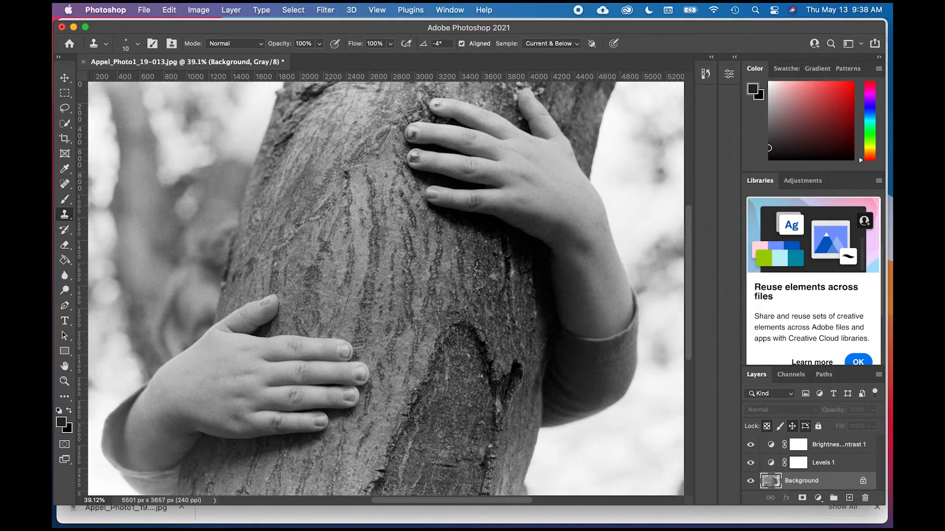
{"action": "scroll", "coordinate": [359, 302], "scroll_direction": "up", "scroll_amount": 3}
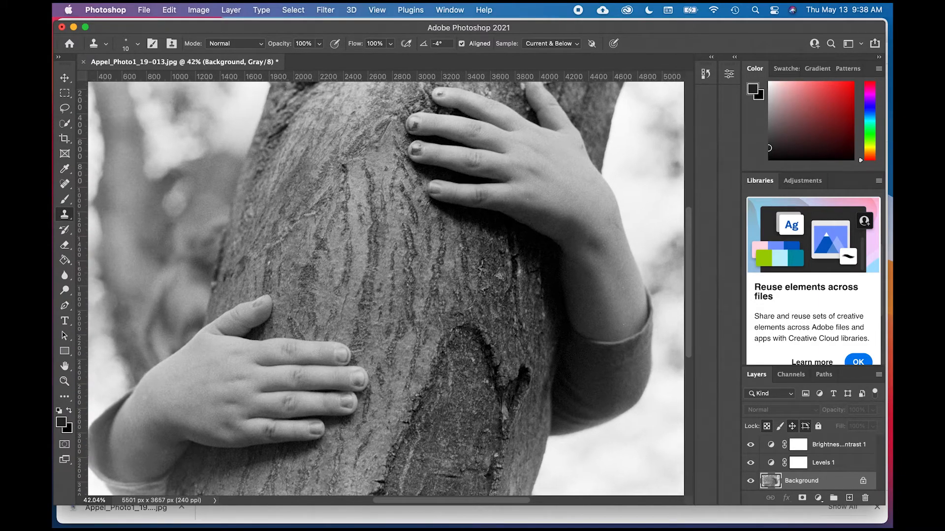
{"action": "scroll", "coordinate": [389, 295], "scroll_direction": "up", "scroll_amount": 3}
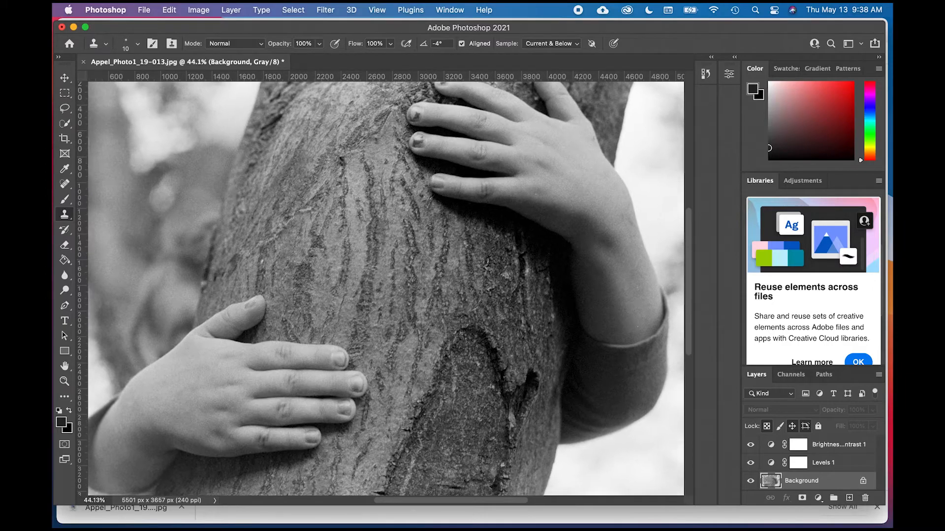
{"action": "scroll", "coordinate": [389, 295], "scroll_direction": "up", "scroll_amount": 2}
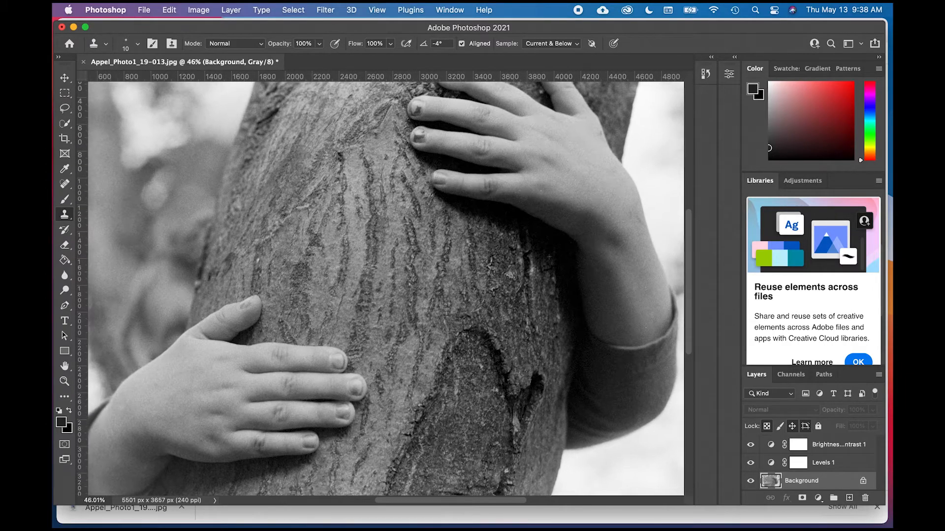
{"action": "scroll", "coordinate": [403, 320], "scroll_direction": "up", "scroll_amount": 2}
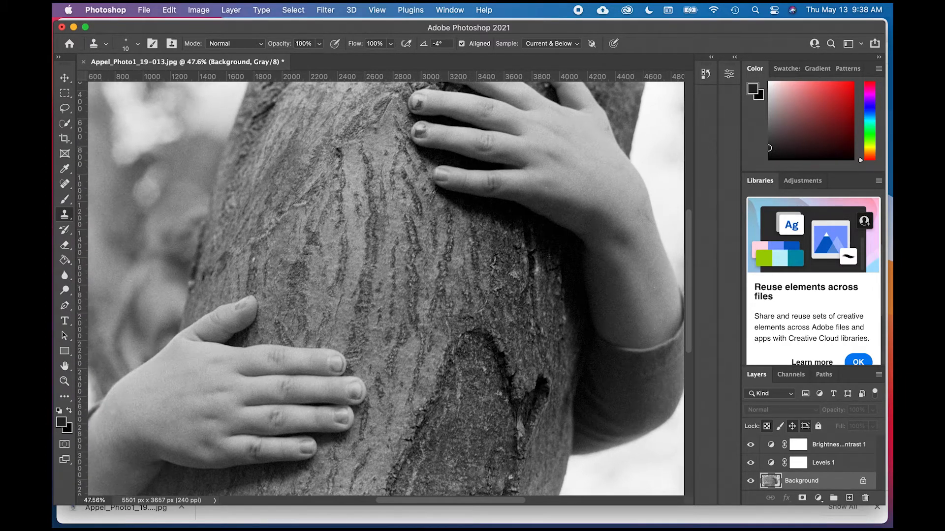
{"action": "scroll", "coordinate": [389, 295], "scroll_direction": "up", "scroll_amount": 2}
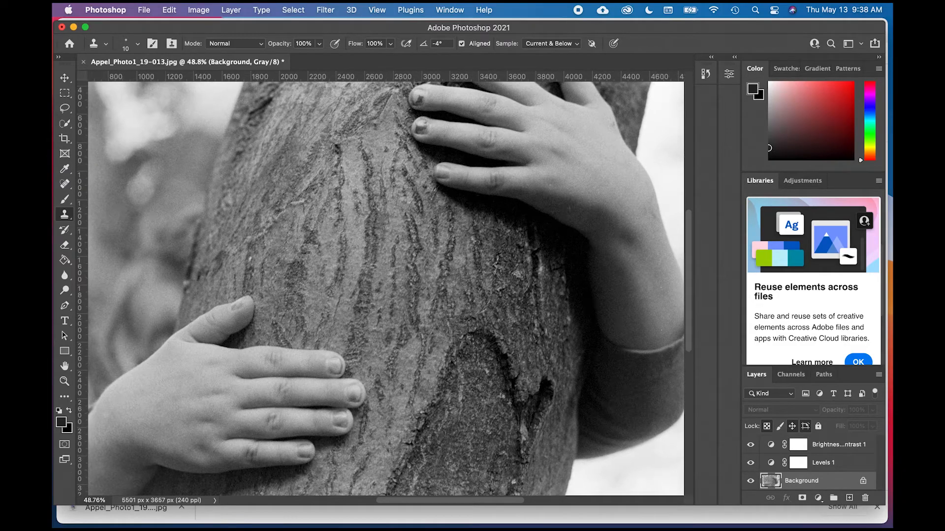
{"action": "scroll", "coordinate": [389, 295], "scroll_direction": "up", "scroll_amount": 2}
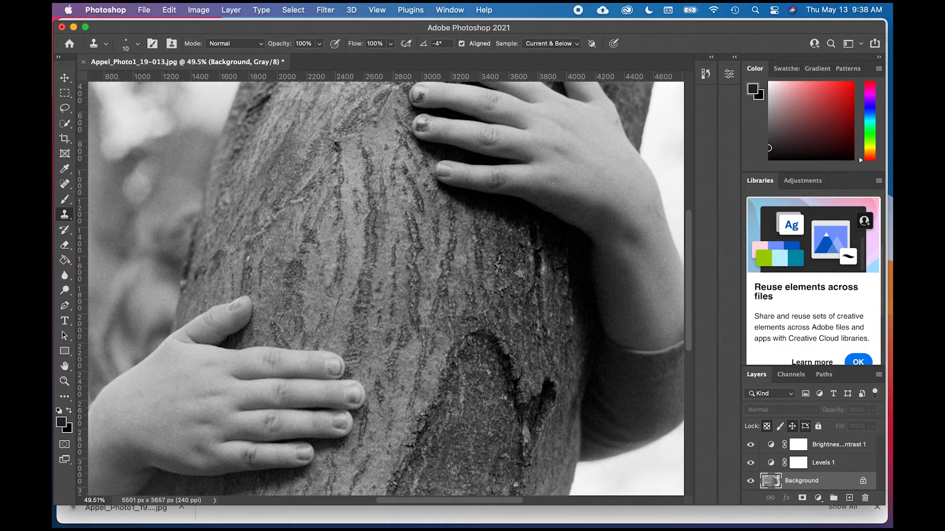
{"action": "scroll", "coordinate": [389, 295], "scroll_direction": "up", "scroll_amount": 1}
{"action": "scroll", "coordinate": [478, 196], "scroll_direction": "up", "scroll_amount": 2}
{"action": "scroll", "coordinate": [478, 197], "scroll_direction": "right", "scroll_amount": 5}
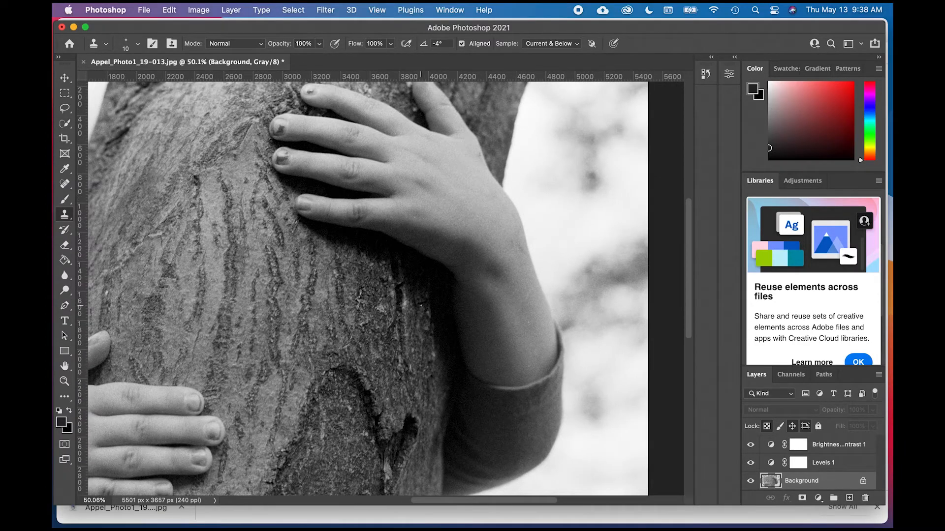
- Remove the white speck on the back of the upper hand using the Spot Healing Brush at size 25
{"action": "key", "text": "super+equal"}
{"action": "key", "text": "super+equal"}
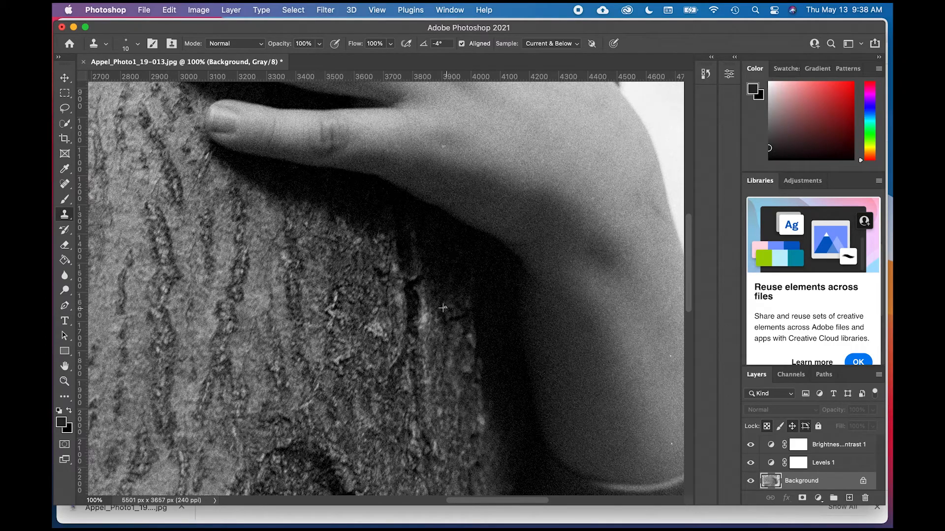
{"action": "scroll", "coordinate": [469, 258], "scroll_direction": "up", "scroll_amount": 5}
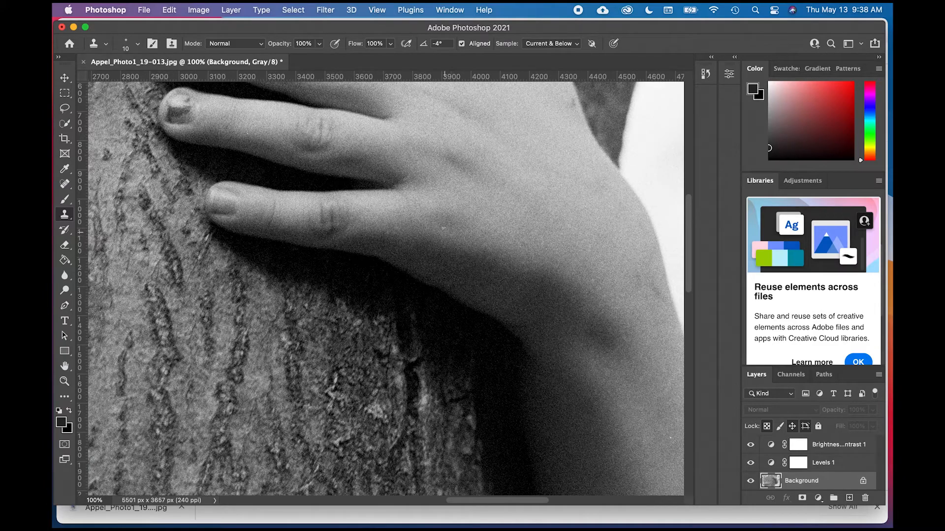
{"action": "left_click", "coordinate": [64, 183]}
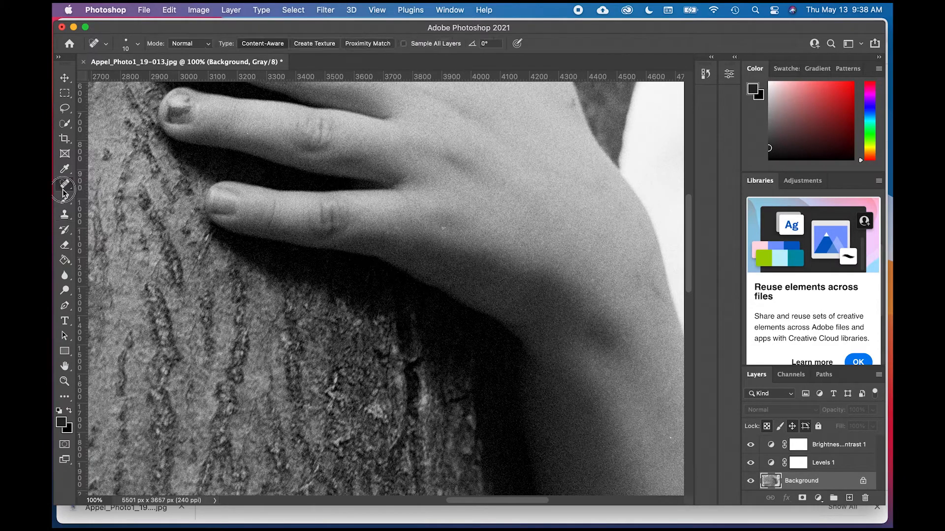
{"action": "key", "text": "bracketright"}
{"action": "scroll", "coordinate": [384, 283], "scroll_direction": "up", "scroll_amount": 3}
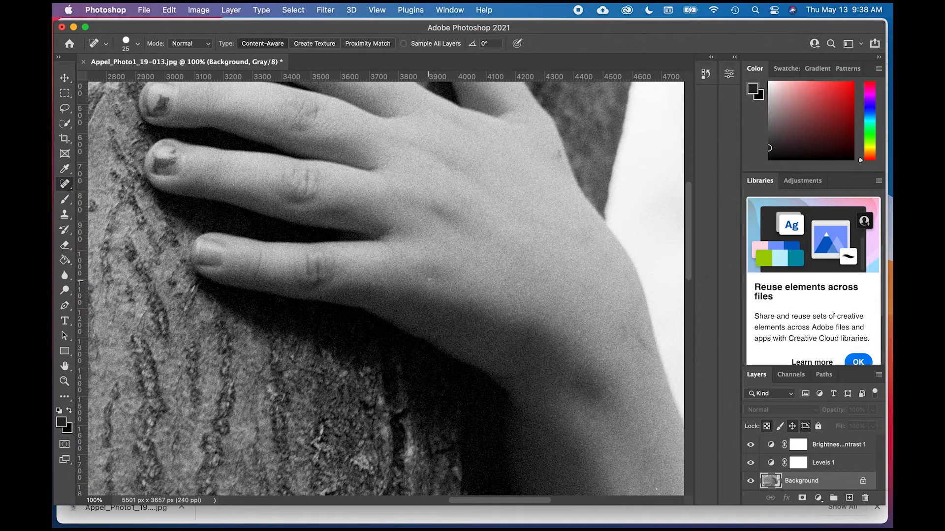
{"action": "left_click", "coordinate": [429, 280]}
- Spot-heal the dark bark between the upper hand's raised finger and the bright background
{"action": "scroll", "coordinate": [503, 303], "scroll_direction": "up", "scroll_amount": 5}
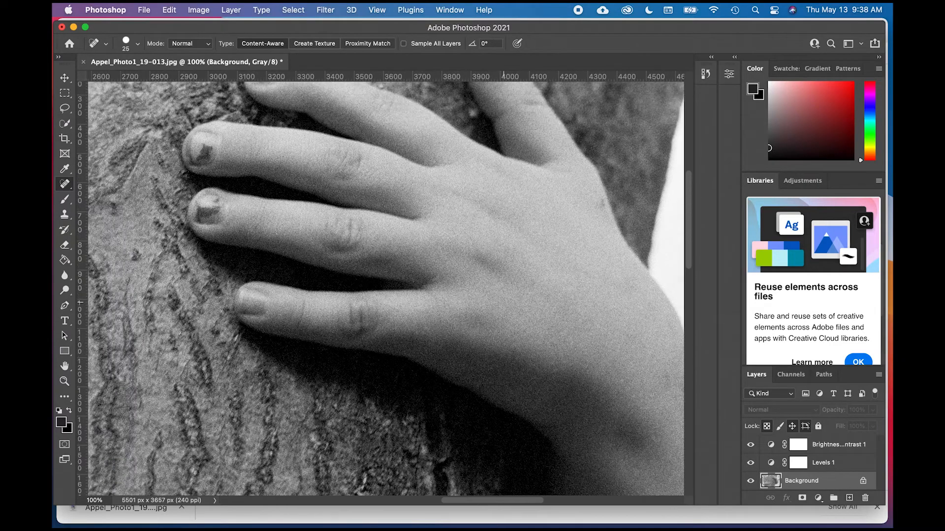
{"action": "scroll", "coordinate": [385, 293], "scroll_direction": "up", "scroll_amount": 2}
{"action": "scroll", "coordinate": [386, 293], "scroll_direction": "right", "scroll_amount": 3}
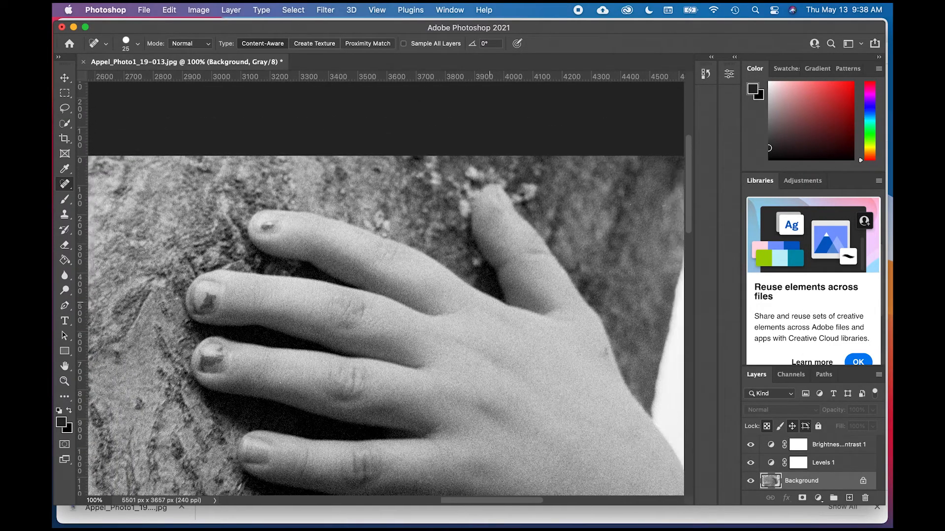
{"action": "scroll", "coordinate": [459, 236], "scroll_direction": "right", "scroll_amount": 6}
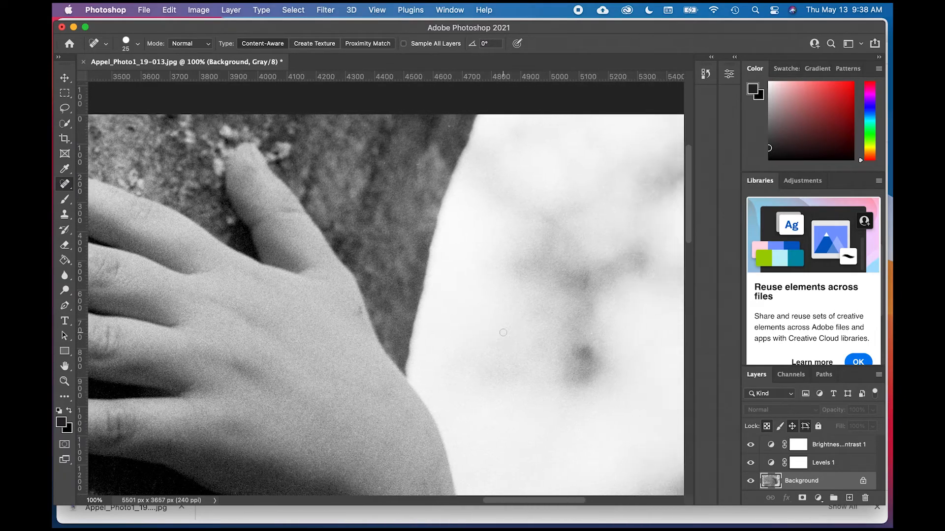
{"action": "scroll", "coordinate": [459, 237], "scroll_direction": "up", "scroll_amount": 2}
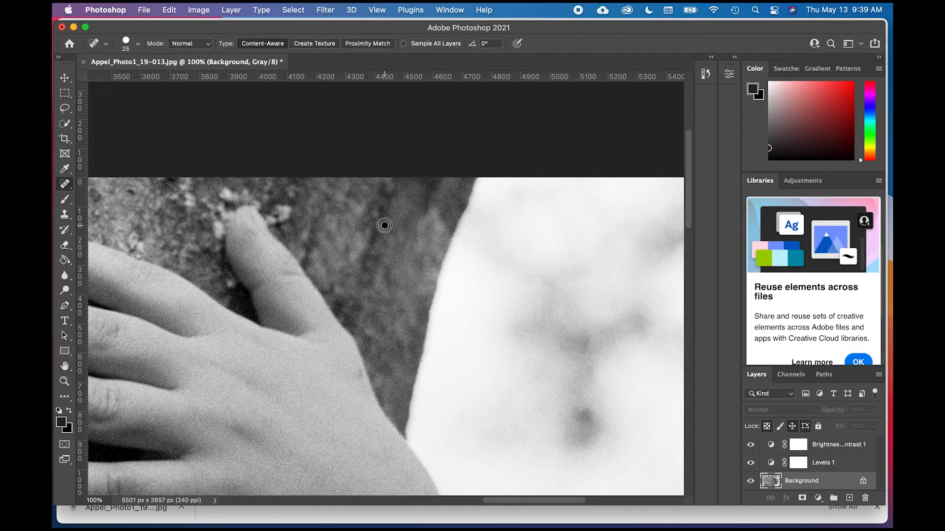
{"action": "scroll", "coordinate": [387, 282], "scroll_direction": "left", "scroll_amount": 4}
{"action": "scroll", "coordinate": [387, 281], "scroll_direction": "down", "scroll_amount": 2}
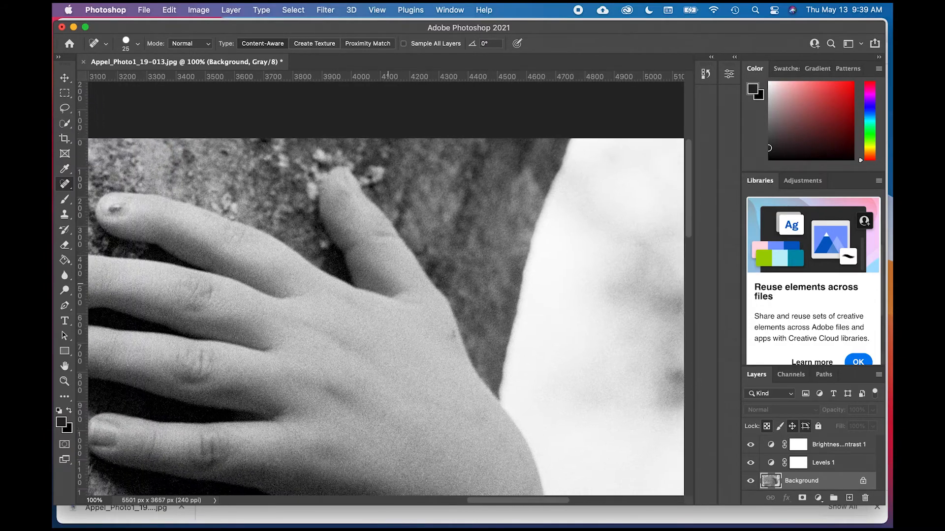
- Spot-heal the dust around the dark blurred patch in the photo's upper-left background at brush size 25
{"action": "scroll", "coordinate": [388, 284], "scroll_direction": "left", "scroll_amount": 10}
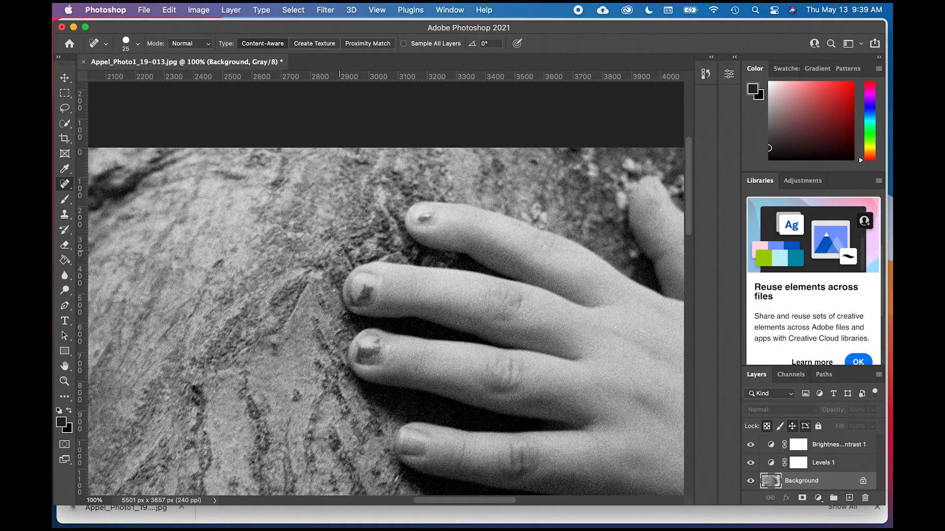
{"action": "scroll", "coordinate": [213, 211], "scroll_direction": "left", "scroll_amount": 3}
{"action": "scroll", "coordinate": [213, 211], "scroll_direction": "up", "scroll_amount": 1}
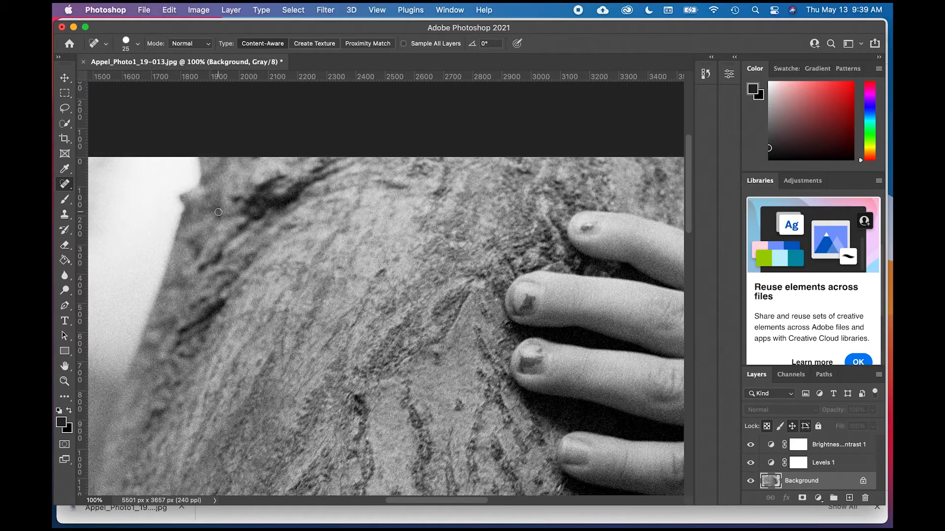
{"action": "scroll", "coordinate": [235, 270], "scroll_direction": "left", "scroll_amount": 5}
{"action": "scroll", "coordinate": [235, 270], "scroll_direction": "up", "scroll_amount": 2}
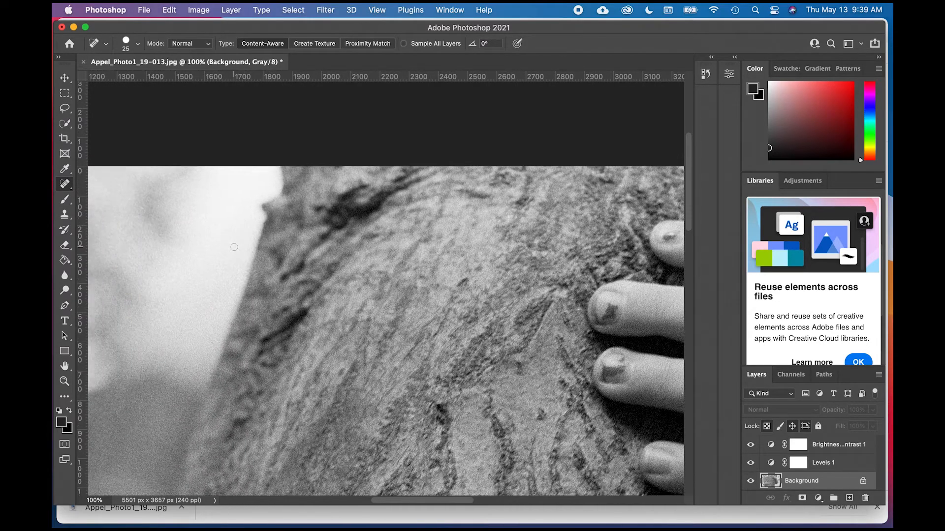
{"action": "scroll", "coordinate": [235, 270], "scroll_direction": "left", "scroll_amount": 3}
{"action": "scroll", "coordinate": [235, 270], "scroll_direction": "down", "scroll_amount": 1}
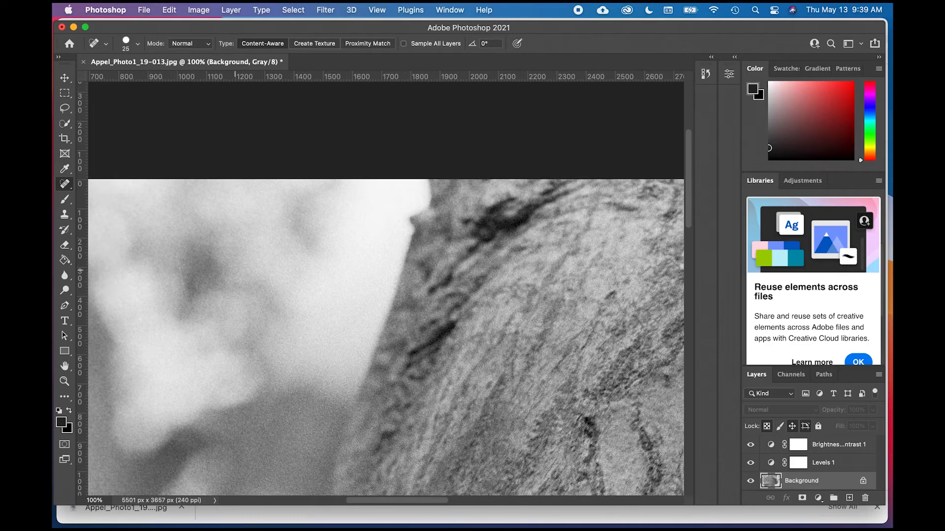
{"action": "scroll", "coordinate": [236, 270], "scroll_direction": "left", "scroll_amount": 7}
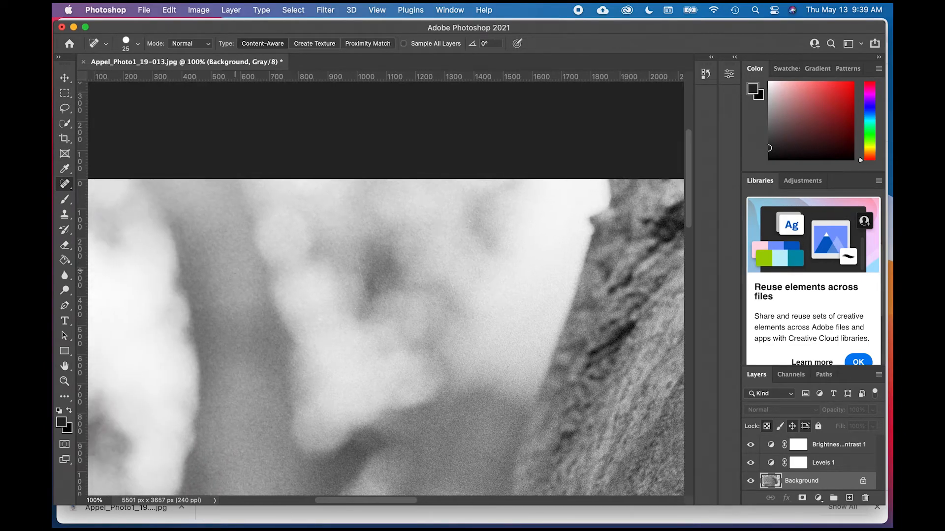
{"action": "left_click_drag", "start_coordinate": [356, 265], "coordinate": [370, 303]}
{"action": "left_click", "coordinate": [361, 268]}
{"action": "left_click", "coordinate": [360, 277]}
{"action": "left_click", "coordinate": [360, 282]}
{"action": "left_click", "coordinate": [367, 292]}
{"action": "scroll", "coordinate": [378, 260], "scroll_direction": "left", "scroll_amount": 5}
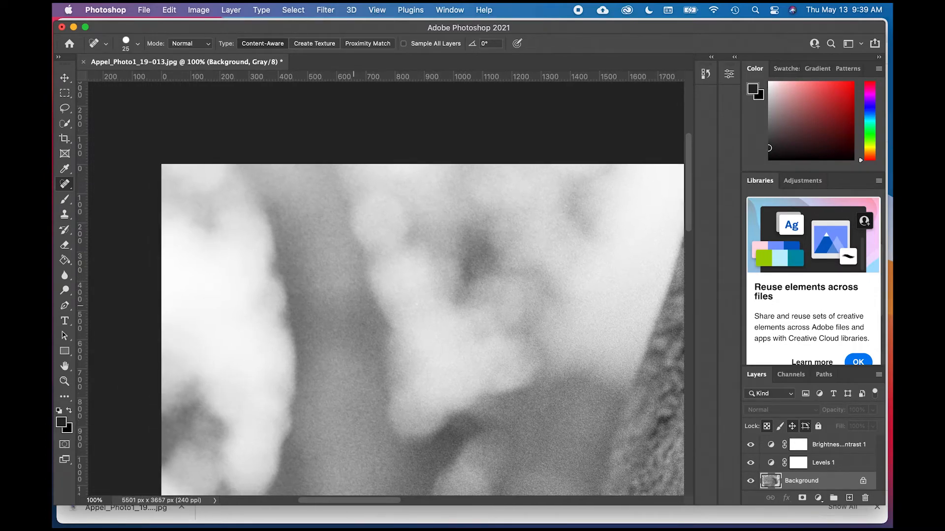
- Examine the blurred left background, the lower hand and the bark beneath it at 100% for remaining dust
{"action": "scroll", "coordinate": [423, 291], "scroll_direction": "down", "scroll_amount": 5}
{"action": "scroll", "coordinate": [423, 290], "scroll_direction": "left", "scroll_amount": 2}
{"action": "scroll", "coordinate": [355, 296], "scroll_direction": "down", "scroll_amount": 5}
{"action": "scroll", "coordinate": [356, 296], "scroll_direction": "right", "scroll_amount": 2}
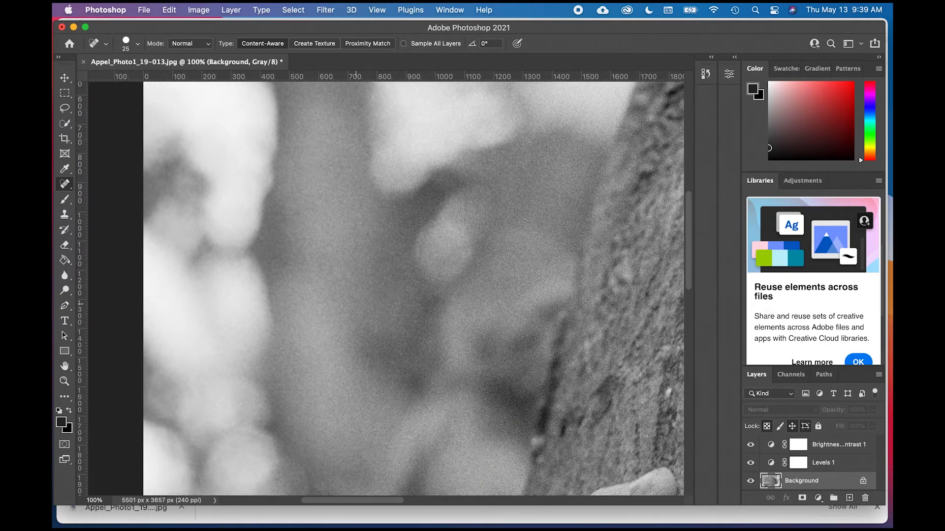
{"action": "scroll", "coordinate": [356, 304], "scroll_direction": "down", "scroll_amount": 3}
{"action": "scroll", "coordinate": [356, 304], "scroll_direction": "right", "scroll_amount": 2}
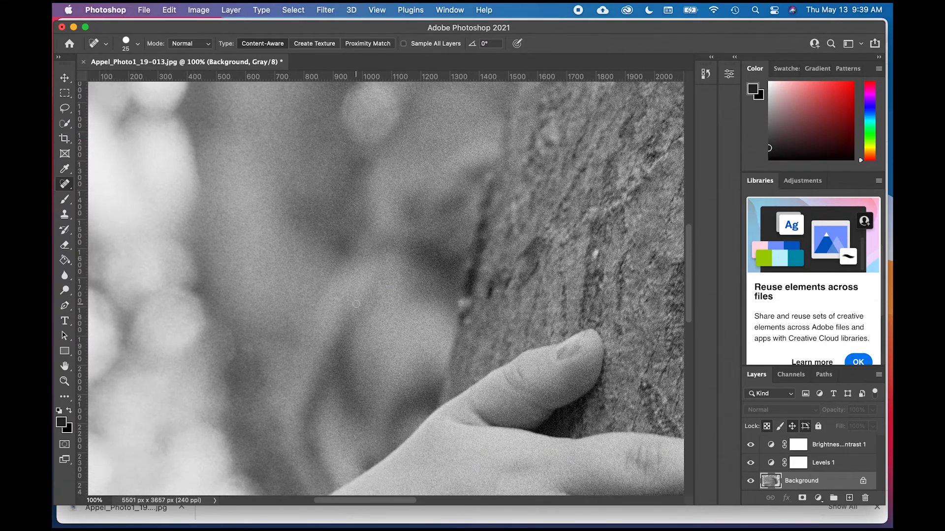
{"action": "scroll", "coordinate": [356, 304], "scroll_direction": "down", "scroll_amount": 3}
{"action": "scroll", "coordinate": [356, 304], "scroll_direction": "left", "scroll_amount": 4}
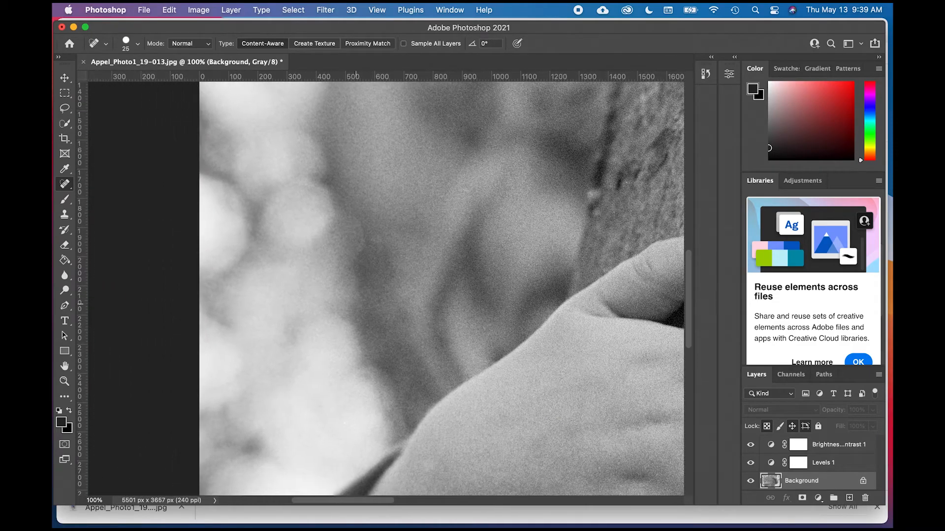
{"action": "scroll", "coordinate": [353, 304], "scroll_direction": "down", "scroll_amount": 5}
{"action": "scroll", "coordinate": [353, 304], "scroll_direction": "right", "scroll_amount": 2}
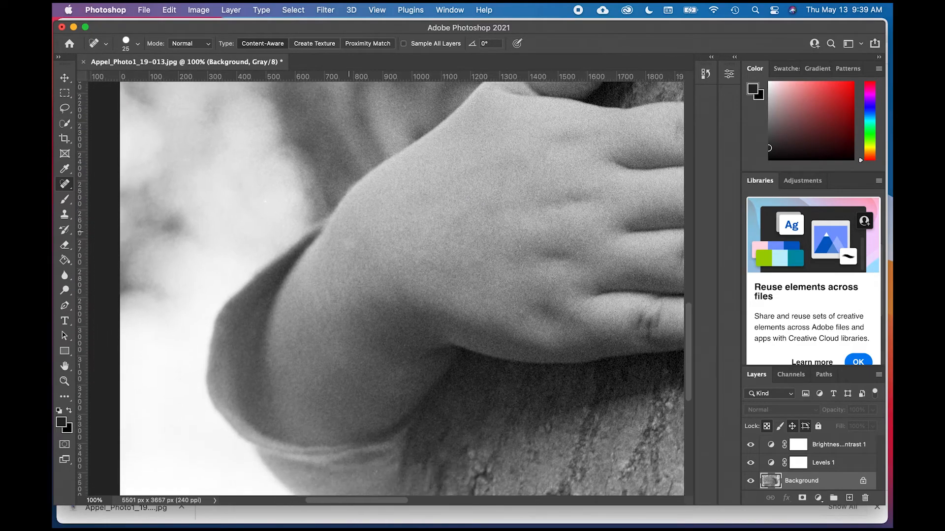
{"action": "scroll", "coordinate": [356, 304], "scroll_direction": "down", "scroll_amount": 2}
{"action": "scroll", "coordinate": [356, 304], "scroll_direction": "right", "scroll_amount": 2}
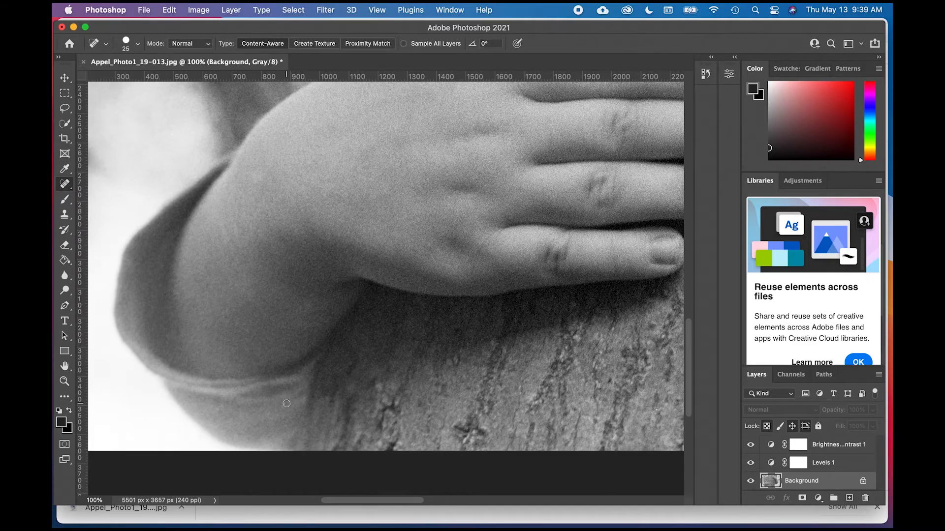
{"action": "scroll", "coordinate": [285, 405], "scroll_direction": "right", "scroll_amount": 3}
{"action": "scroll", "coordinate": [285, 405], "scroll_direction": "up", "scroll_amount": 1}
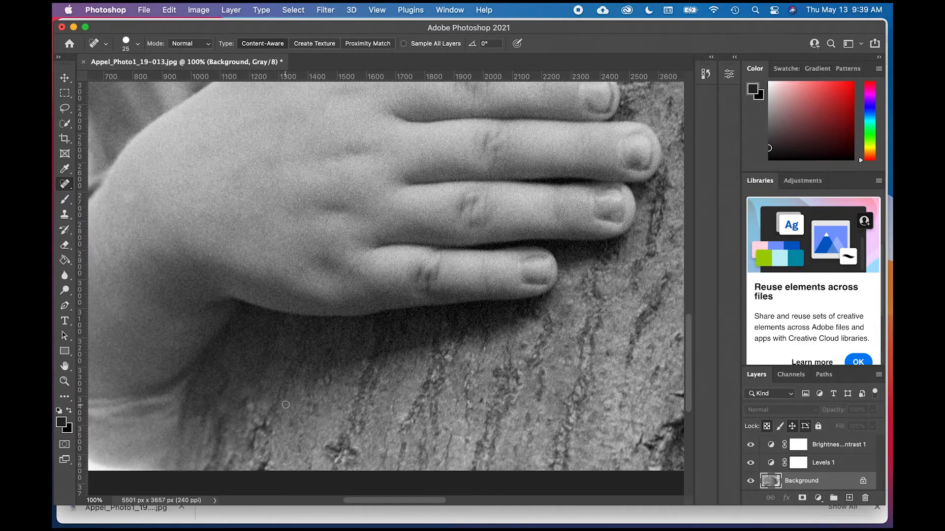
- Examine the lower hand, the bark between both hands and the dark bark hollow down to the photo's lower edge for remaining dust
{"action": "scroll", "coordinate": [386, 326], "scroll_direction": "right", "scroll_amount": 2}
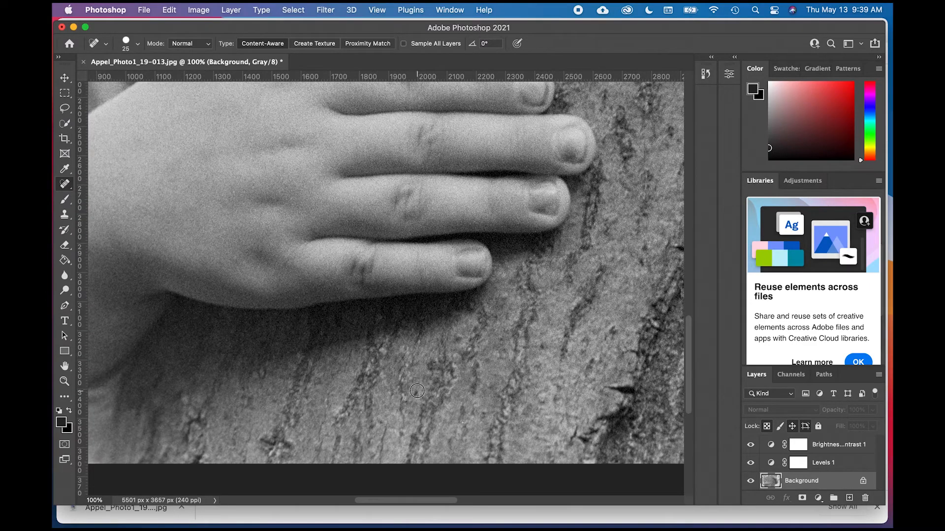
{"action": "scroll", "coordinate": [443, 371], "scroll_direction": "right", "scroll_amount": 2}
{"action": "scroll", "coordinate": [447, 370], "scroll_direction": "up", "scroll_amount": 2}
{"action": "scroll", "coordinate": [447, 369], "scroll_direction": "up", "scroll_amount": 4}
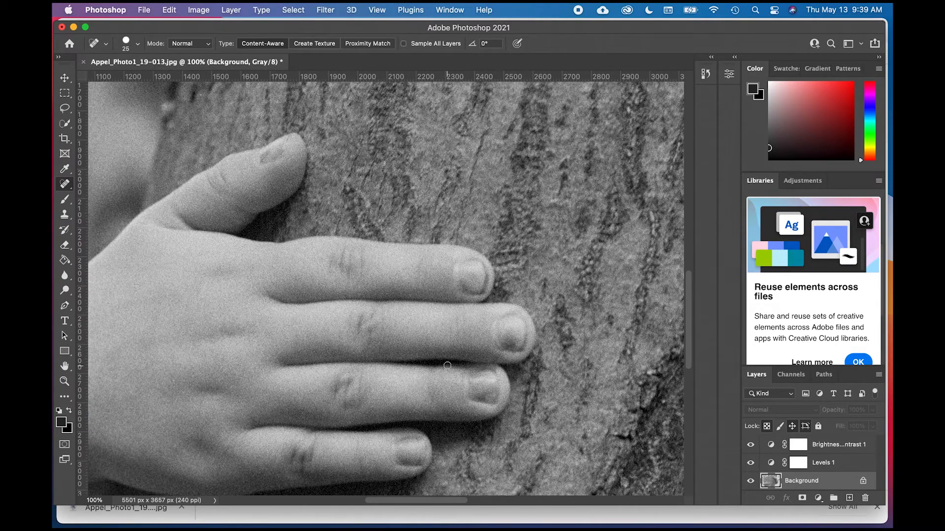
{"action": "scroll", "coordinate": [447, 366], "scroll_direction": "up", "scroll_amount": 6}
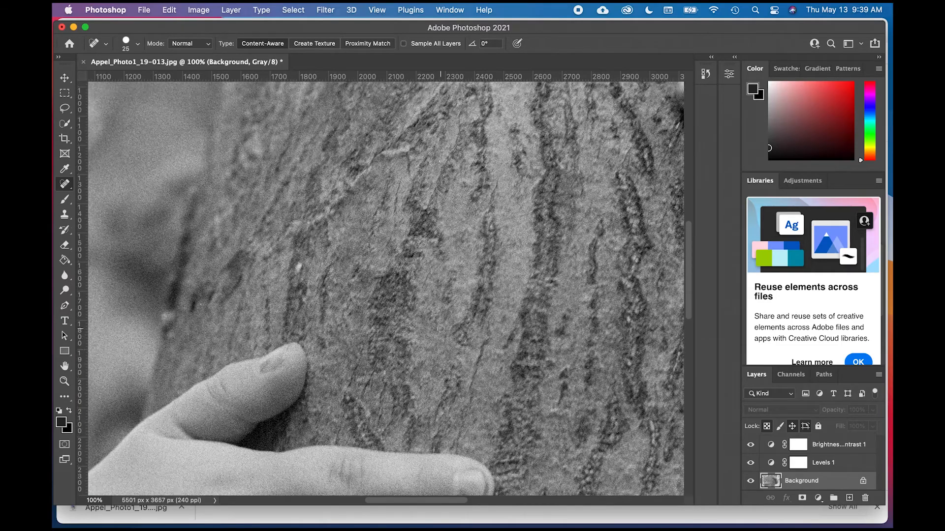
{"action": "scroll", "coordinate": [441, 329], "scroll_direction": "up", "scroll_amount": 1}
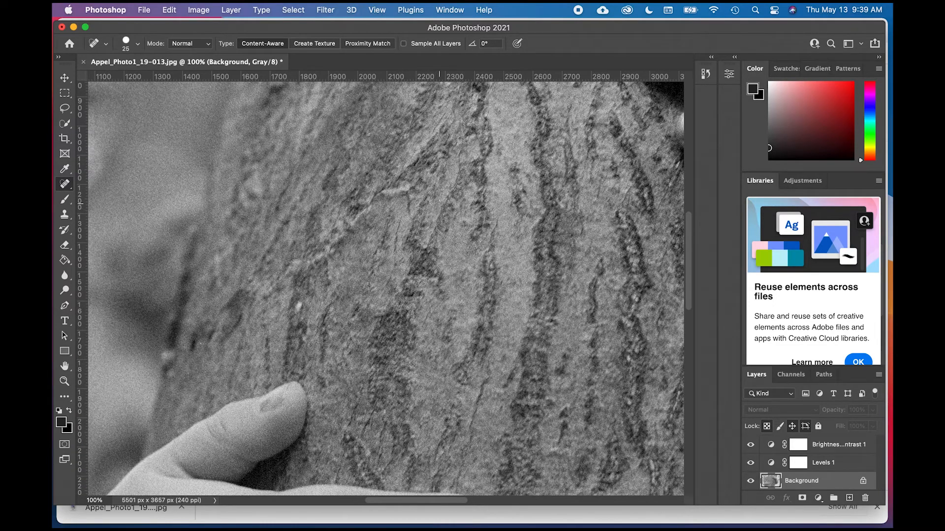
{"action": "scroll", "coordinate": [448, 251], "scroll_direction": "up", "scroll_amount": 3}
{"action": "scroll", "coordinate": [448, 251], "scroll_direction": "right", "scroll_amount": 2}
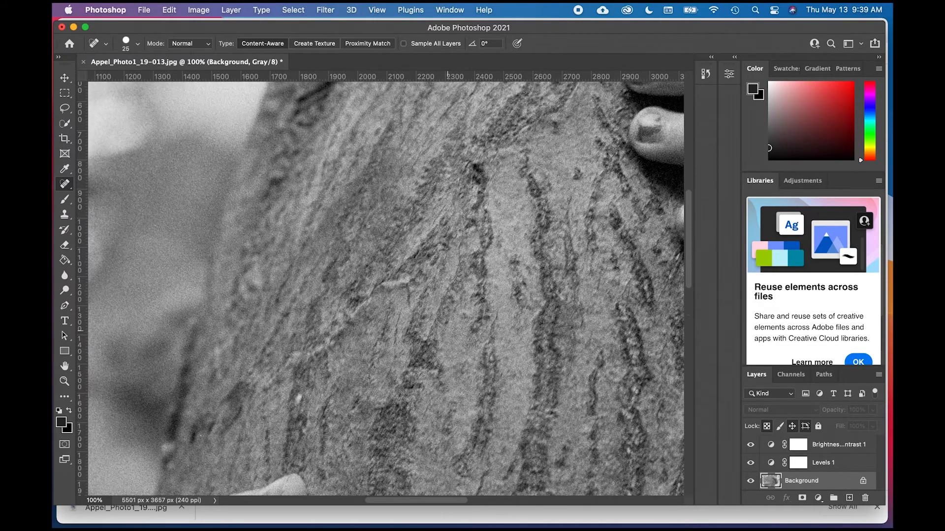
{"action": "scroll", "coordinate": [448, 251], "scroll_direction": "right", "scroll_amount": 5}
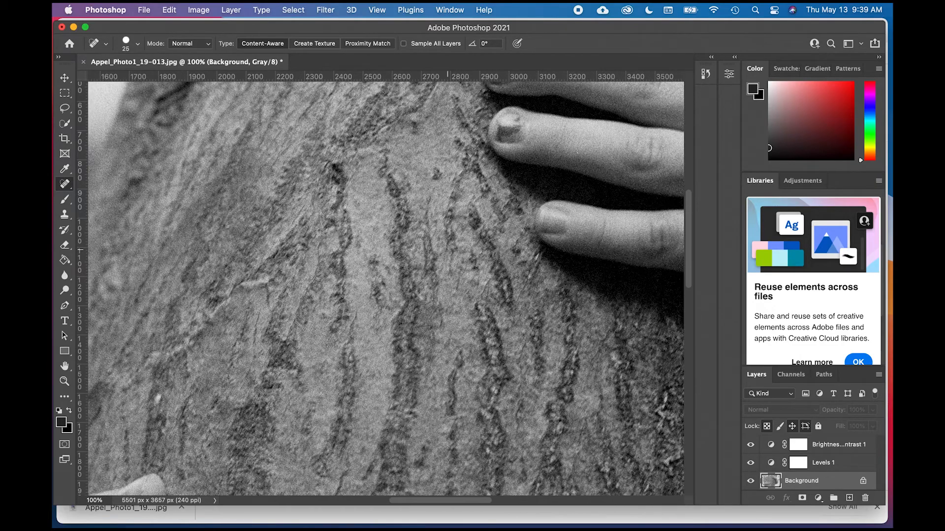
{"action": "scroll", "coordinate": [421, 277], "scroll_direction": "down", "scroll_amount": 2}
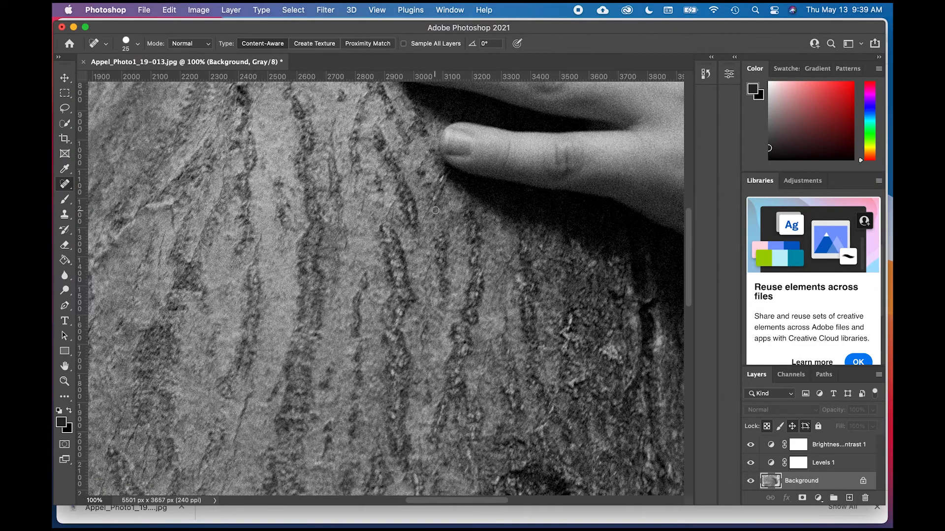
{"action": "scroll", "coordinate": [434, 266], "scroll_direction": "down", "scroll_amount": 3}
{"action": "scroll", "coordinate": [434, 266], "scroll_direction": "down", "scroll_amount": 5}
{"action": "scroll", "coordinate": [434, 266], "scroll_direction": "right", "scroll_amount": 3}
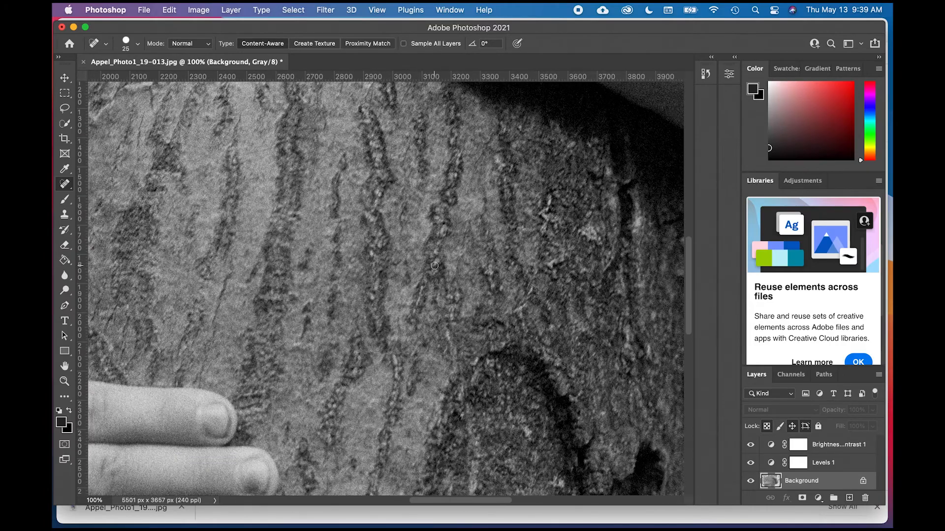
{"action": "scroll", "coordinate": [483, 313], "scroll_direction": "down", "scroll_amount": 10}
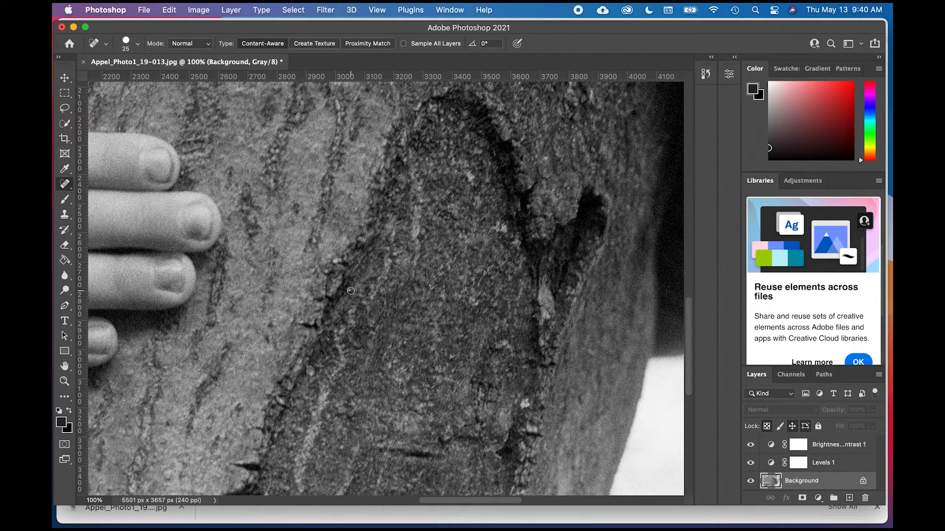
{"action": "scroll", "coordinate": [403, 309], "scroll_direction": "down", "scroll_amount": 2}
{"action": "scroll", "coordinate": [403, 309], "scroll_direction": "right", "scroll_amount": 2}
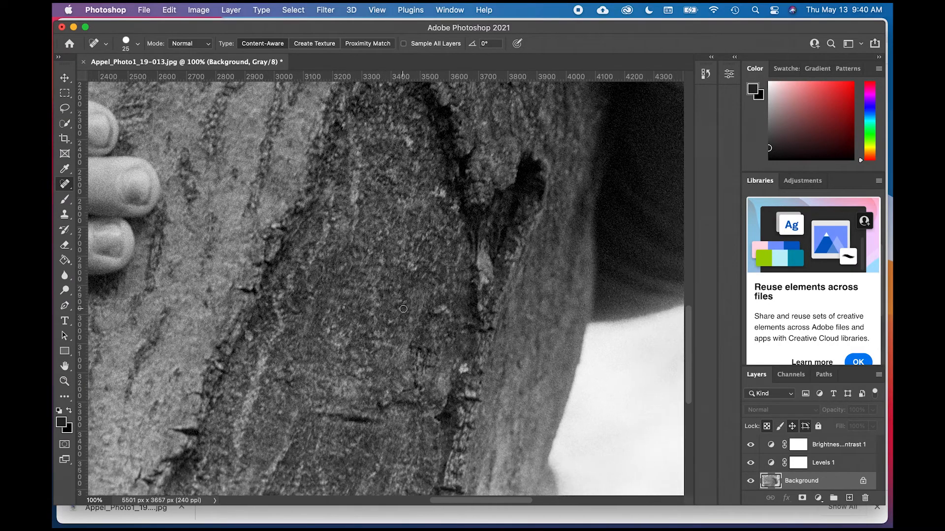
{"action": "scroll", "coordinate": [403, 309], "scroll_direction": "down", "scroll_amount": 5}
{"action": "scroll", "coordinate": [403, 309], "scroll_direction": "right", "scroll_amount": 1}
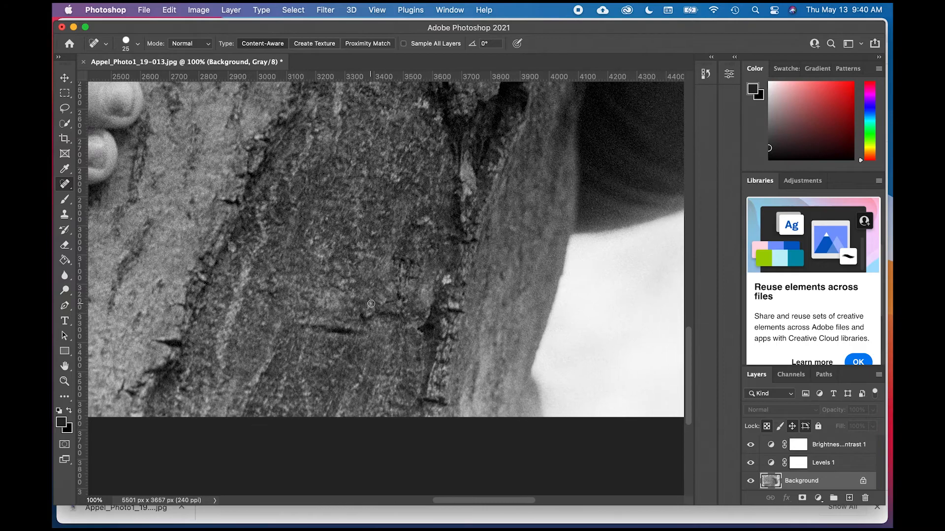
- Examine the dark sleeve, the forearm, the upper hand and the bark beside its fingers at 100% for dust
{"action": "scroll", "coordinate": [371, 303], "scroll_direction": "up", "scroll_amount": 3}
{"action": "scroll", "coordinate": [371, 304], "scroll_direction": "right", "scroll_amount": 3}
{"action": "scroll", "coordinate": [405, 261], "scroll_direction": "up", "scroll_amount": 3}
{"action": "scroll", "coordinate": [405, 261], "scroll_direction": "right", "scroll_amount": 2}
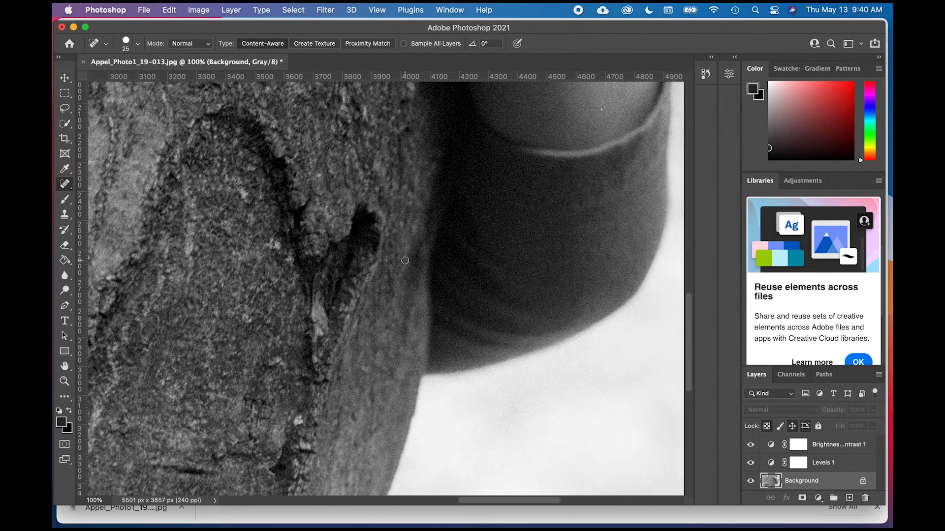
{"action": "scroll", "coordinate": [418, 217], "scroll_direction": "up", "scroll_amount": 3}
{"action": "scroll", "coordinate": [417, 217], "scroll_direction": "right", "scroll_amount": 3}
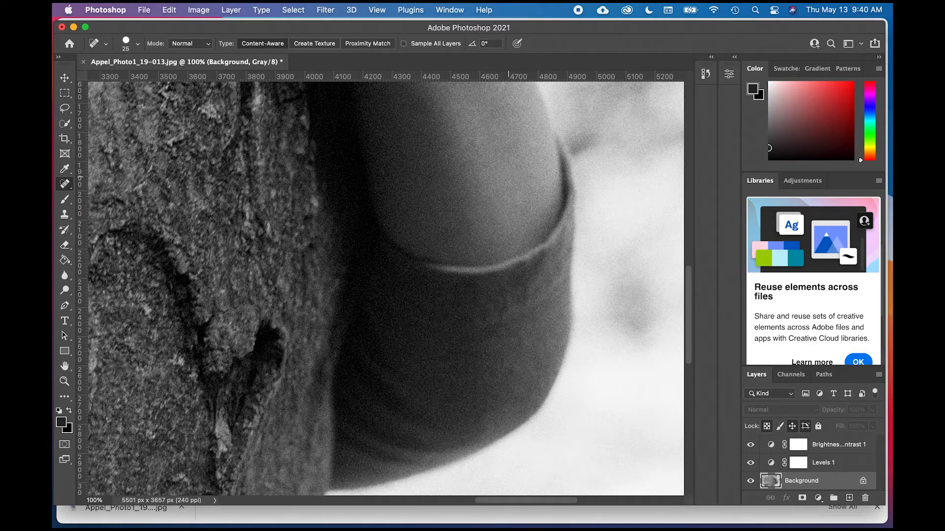
{"action": "scroll", "coordinate": [385, 289], "scroll_direction": "left", "scroll_amount": 1}
{"action": "scroll", "coordinate": [508, 176], "scroll_direction": "up", "scroll_amount": 5}
{"action": "scroll", "coordinate": [508, 176], "scroll_direction": "left", "scroll_amount": 1}
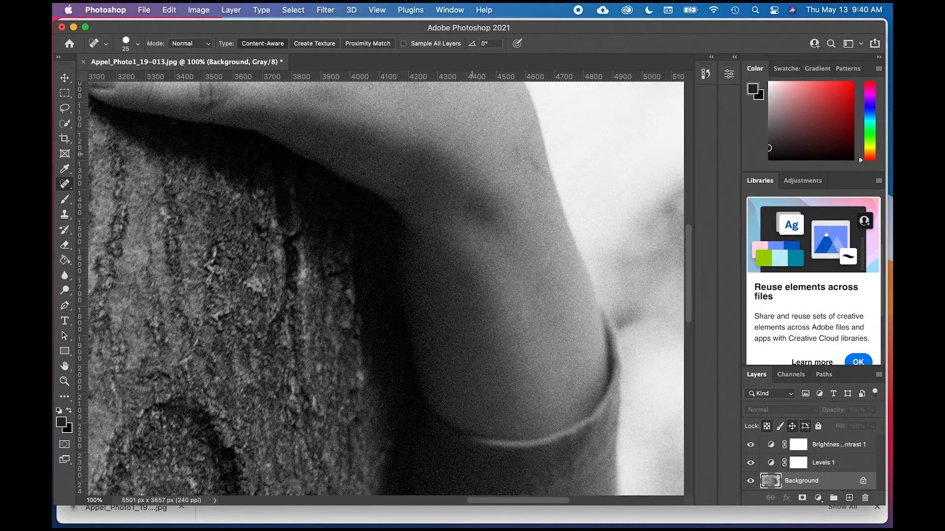
{"action": "scroll", "coordinate": [483, 170], "scroll_direction": "up", "scroll_amount": 3}
{"action": "scroll", "coordinate": [483, 170], "scroll_direction": "left", "scroll_amount": 1}
{"action": "scroll", "coordinate": [465, 176], "scroll_direction": "up", "scroll_amount": 2}
{"action": "scroll", "coordinate": [464, 176], "scroll_direction": "left", "scroll_amount": 2}
{"action": "scroll", "coordinate": [415, 216], "scroll_direction": "up", "scroll_amount": 7}
{"action": "scroll", "coordinate": [414, 217], "scroll_direction": "left", "scroll_amount": 6}
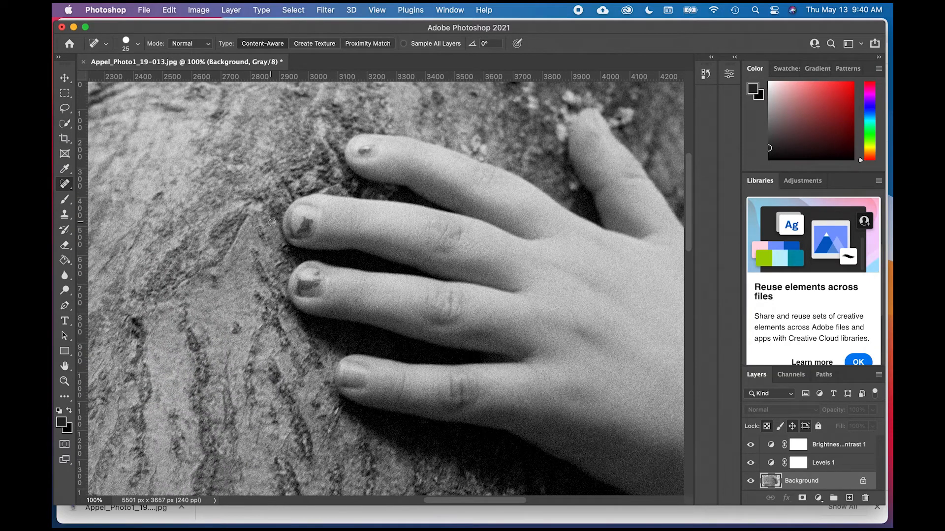
{"action": "scroll", "coordinate": [318, 247], "scroll_direction": "up", "scroll_amount": 2}
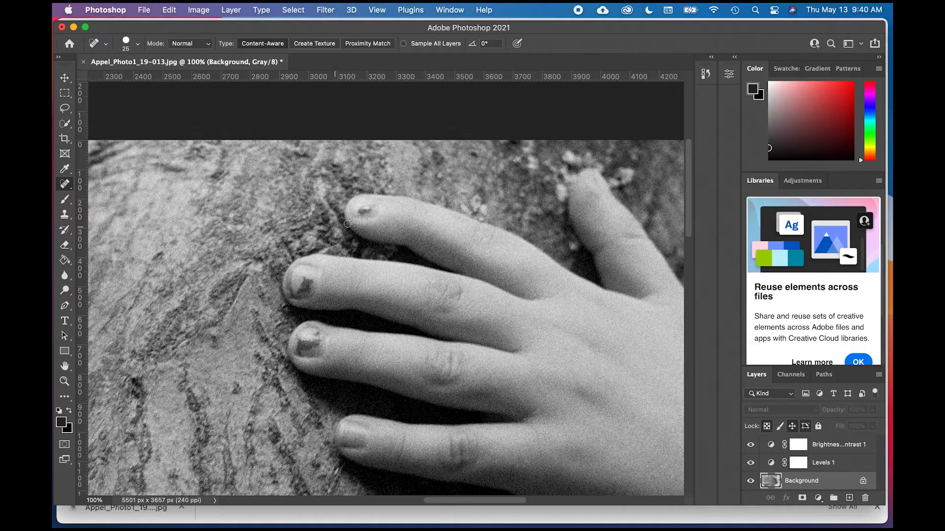
{"action": "scroll", "coordinate": [385, 231], "scroll_direction": "down", "scroll_amount": 2}
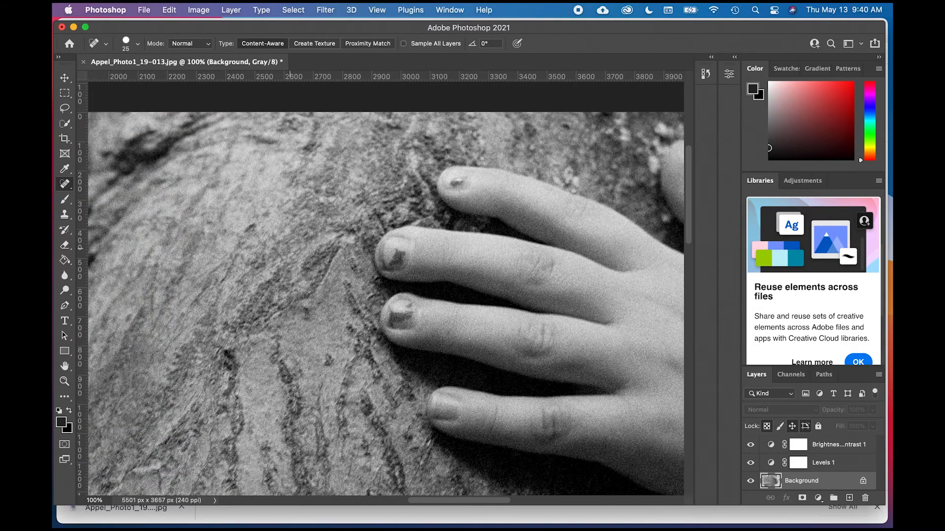
{"action": "scroll", "coordinate": [385, 231], "scroll_direction": "left", "scroll_amount": 5}
{"action": "scroll", "coordinate": [246, 311], "scroll_direction": "down", "scroll_amount": 8}
{"action": "scroll", "coordinate": [245, 311], "scroll_direction": "left", "scroll_amount": 2}
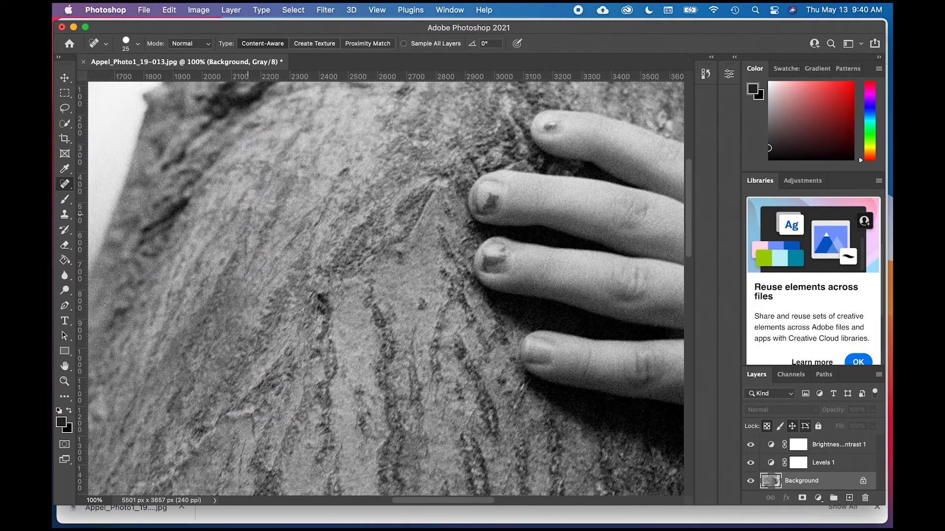
- Spot-heal the small white speck on the bark just above the lower hand's thumb at brush size 25
{"action": "scroll", "coordinate": [245, 311], "scroll_direction": "down", "scroll_amount": 1}
{"action": "scroll", "coordinate": [246, 311], "scroll_direction": "right", "scroll_amount": 1}
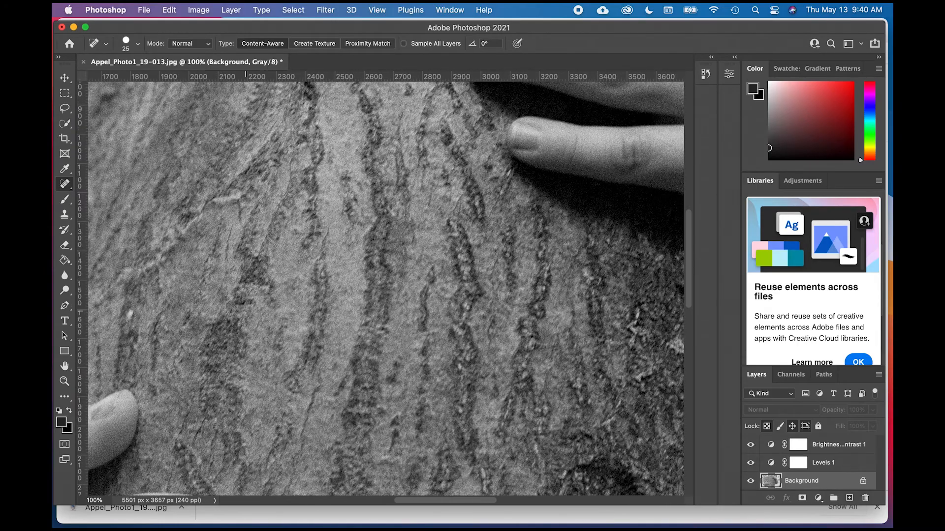
{"action": "scroll", "coordinate": [246, 311], "scroll_direction": "left", "scroll_amount": 2}
{"action": "scroll", "coordinate": [246, 311], "scroll_direction": "down", "scroll_amount": 1}
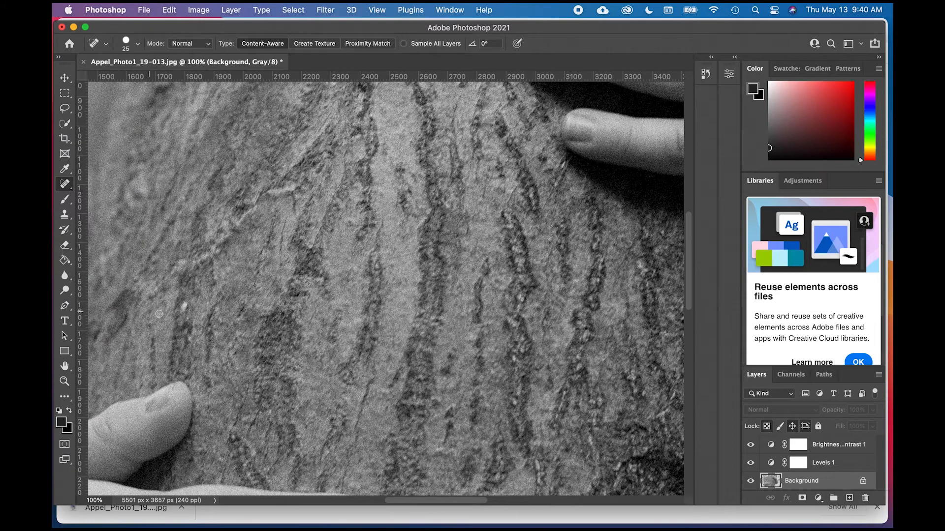
{"action": "left_click_drag", "start_coordinate": [184, 305], "coordinate": [182, 312]}
- Examine the lower hand's fingertips and the dark arched bark hollow beside them for missed dust
{"action": "scroll", "coordinate": [267, 296], "scroll_direction": "down", "scroll_amount": 10}
{"action": "scroll", "coordinate": [267, 297], "scroll_direction": "right", "scroll_amount": 3}
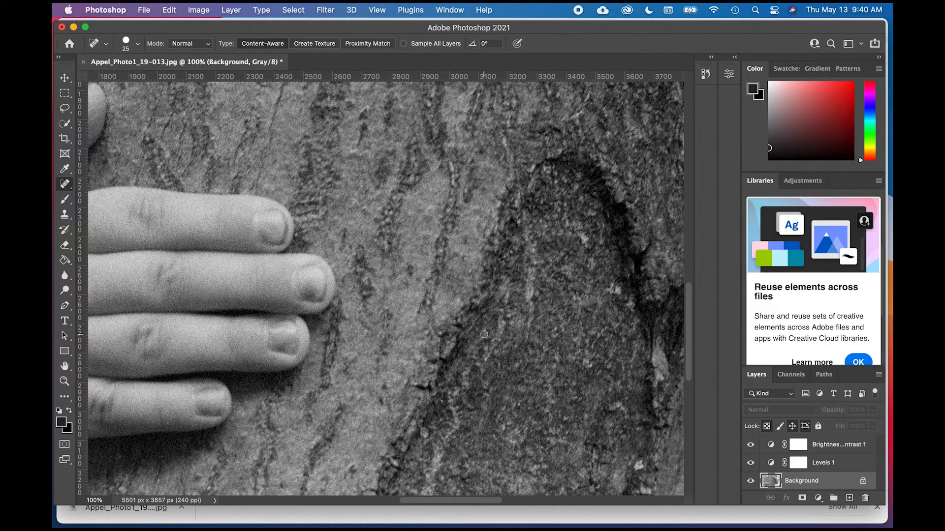
{"action": "scroll", "coordinate": [484, 334], "scroll_direction": "right", "scroll_amount": 5}
{"action": "scroll", "coordinate": [484, 334], "scroll_direction": "up", "scroll_amount": 2}
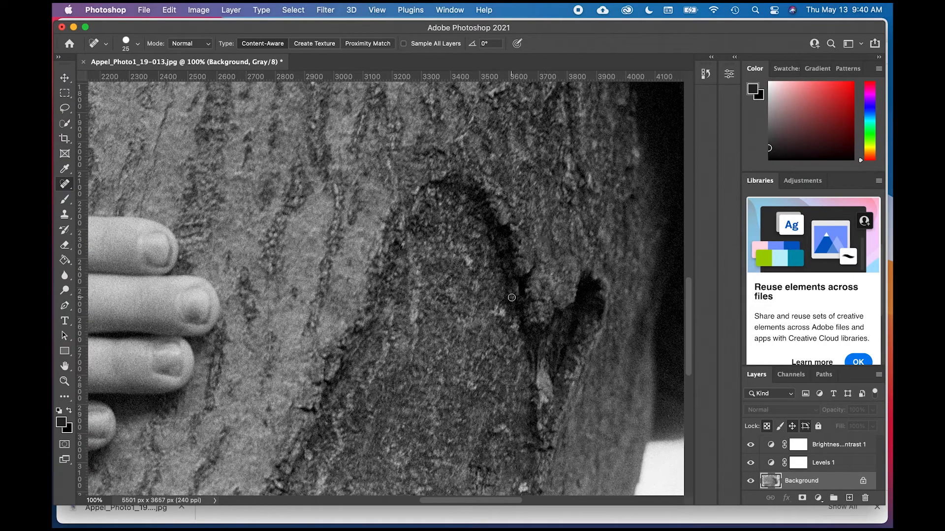
{"action": "scroll", "coordinate": [512, 299], "scroll_direction": "down", "scroll_amount": 2}
{"action": "scroll", "coordinate": [512, 299], "scroll_direction": "right", "scroll_amount": 1}
{"action": "scroll", "coordinate": [512, 299], "scroll_direction": "down", "scroll_amount": 6}
{"action": "scroll", "coordinate": [512, 299], "scroll_direction": "left", "scroll_amount": 1}
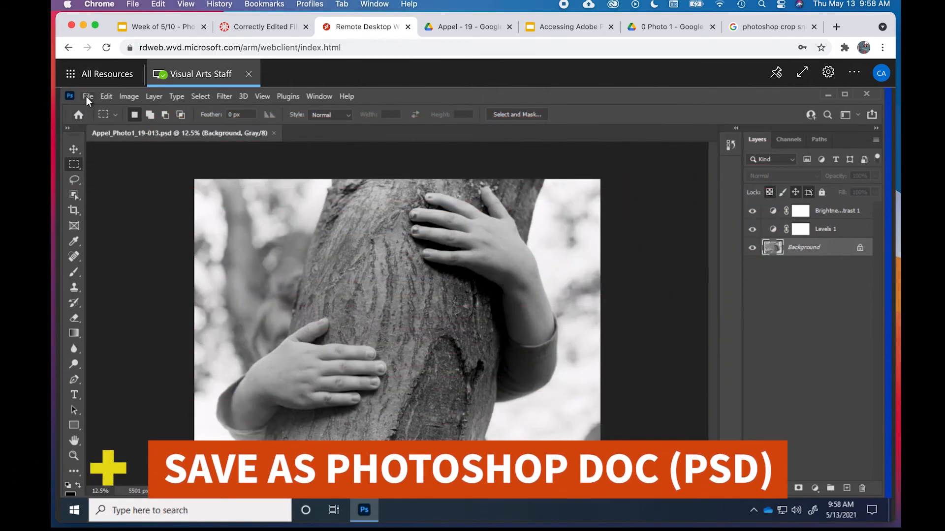
- Start saving a copy on the computer and choose the folder GoogleDriveFileStream > My Drive > 0 Photo 1
{"action": "left_click", "coordinate": [87, 97]}
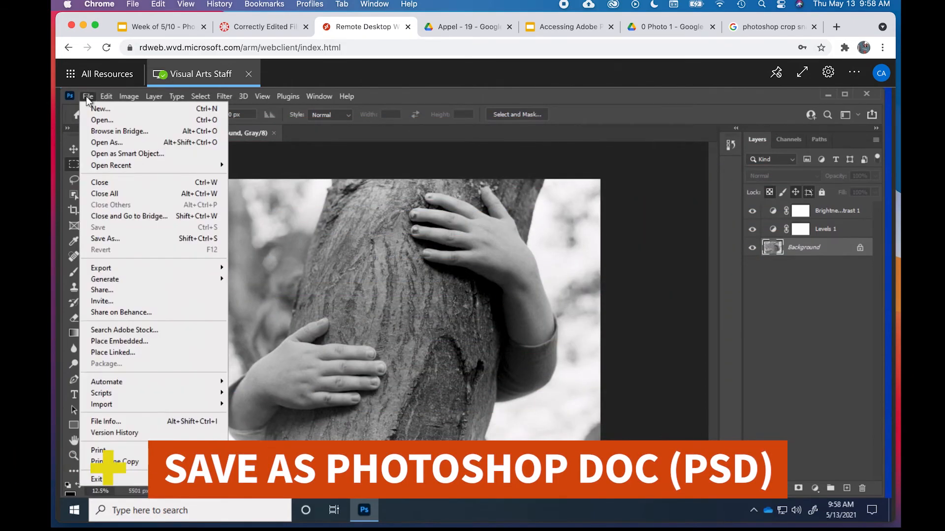
{"action": "left_click", "coordinate": [114, 237]}
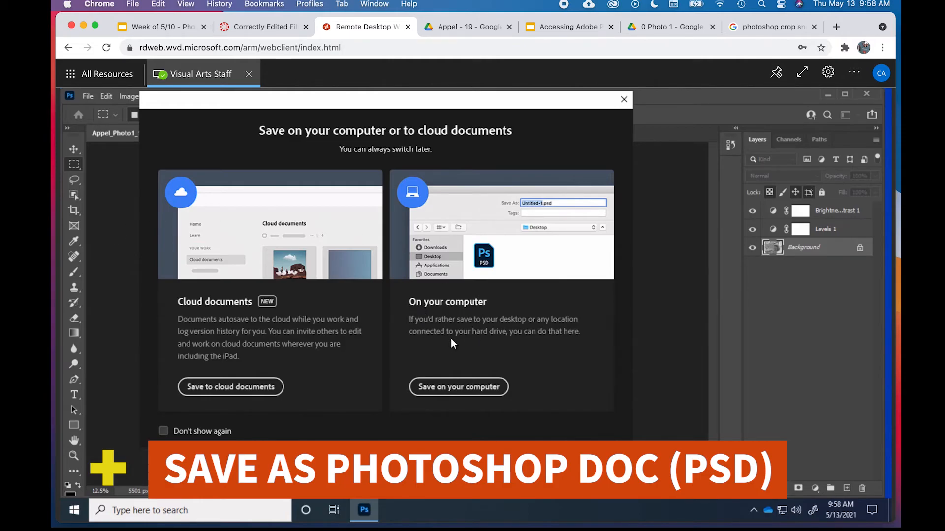
{"action": "left_click", "coordinate": [457, 387]}
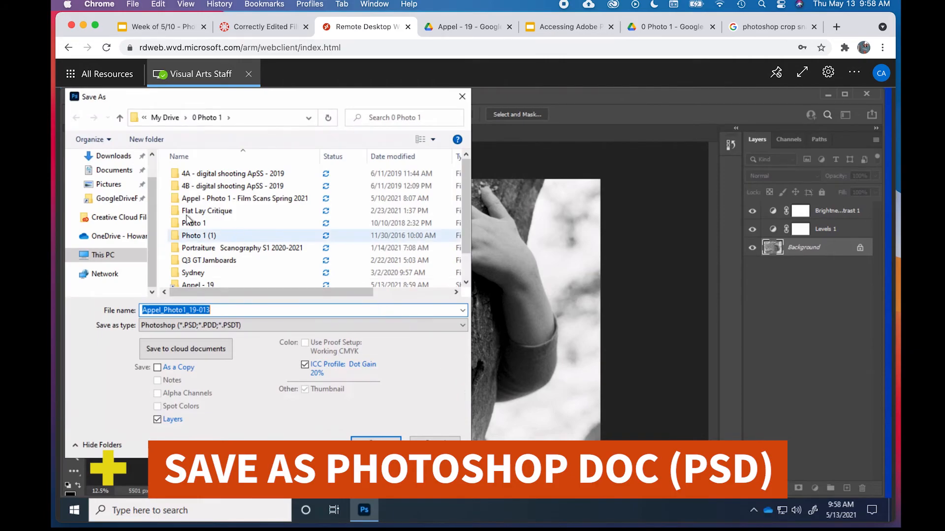
{"action": "left_click", "coordinate": [126, 199]}
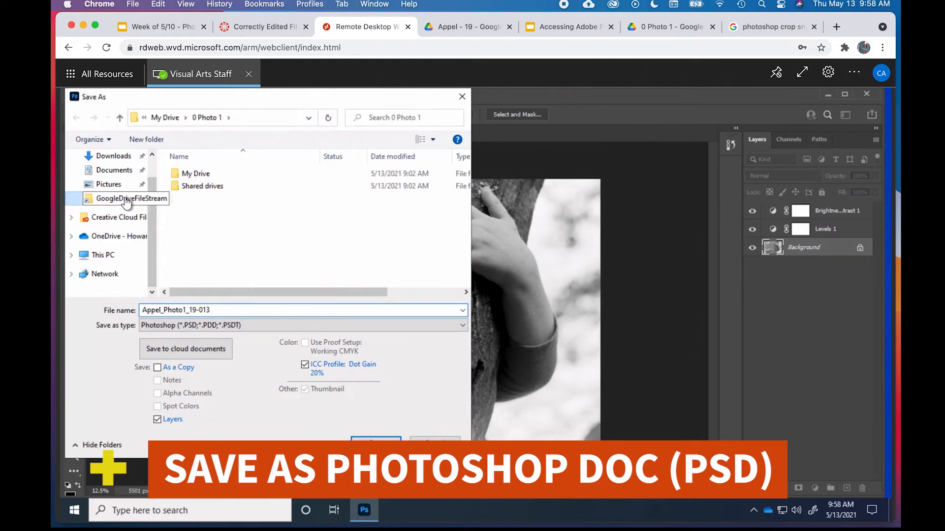
{"action": "left_click", "coordinate": [197, 176]}
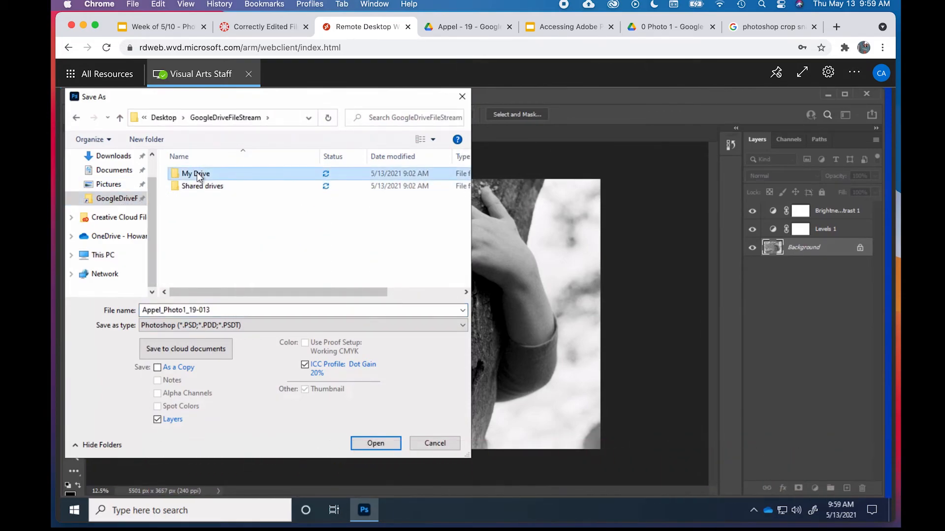
{"action": "double_click", "coordinate": [198, 175]}
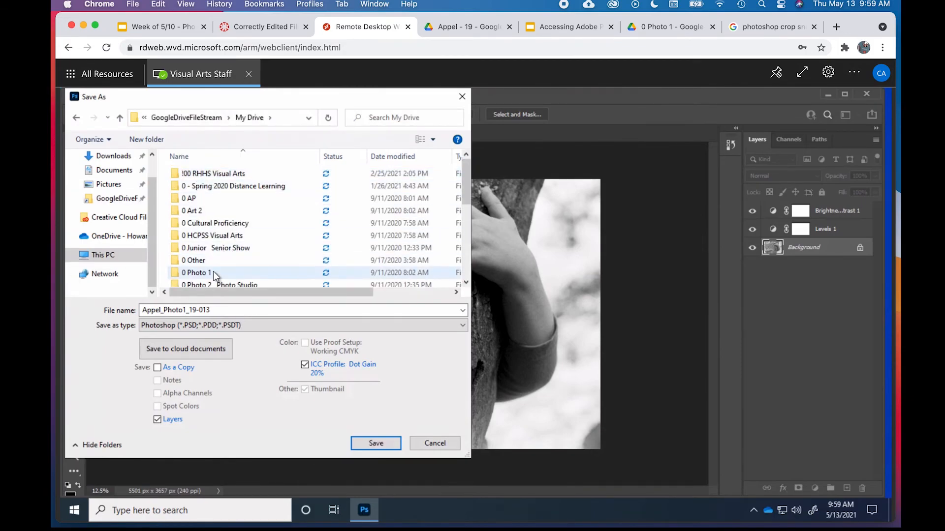
{"action": "double_click", "coordinate": [214, 273]}
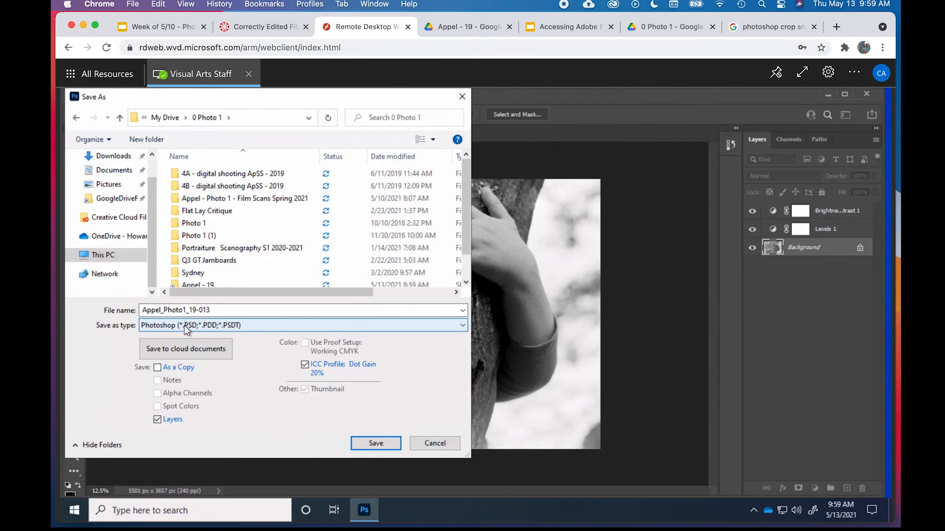
- Append "-2" to the file name and save it in Photoshop (PSD) format with Maximize Compatibility enabled
{"action": "double_click", "coordinate": [222, 310]}
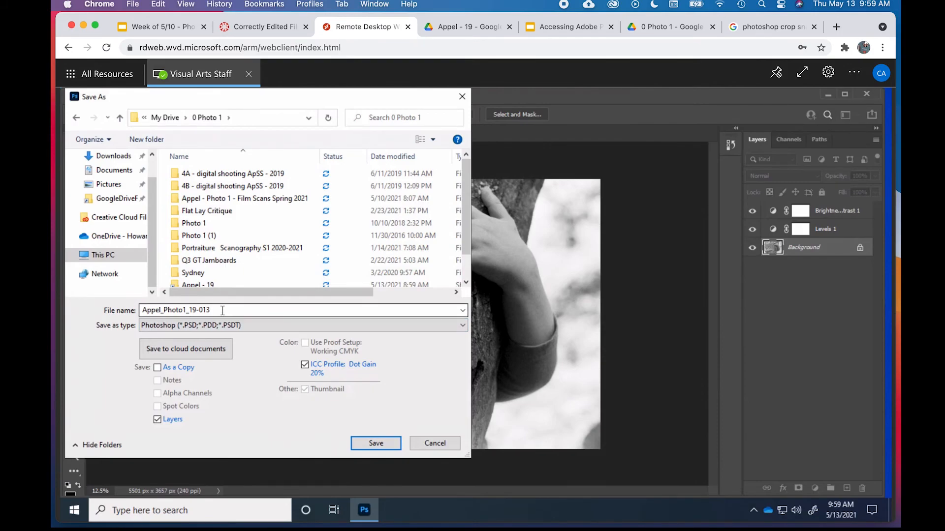
{"action": "key", "text": "End"}
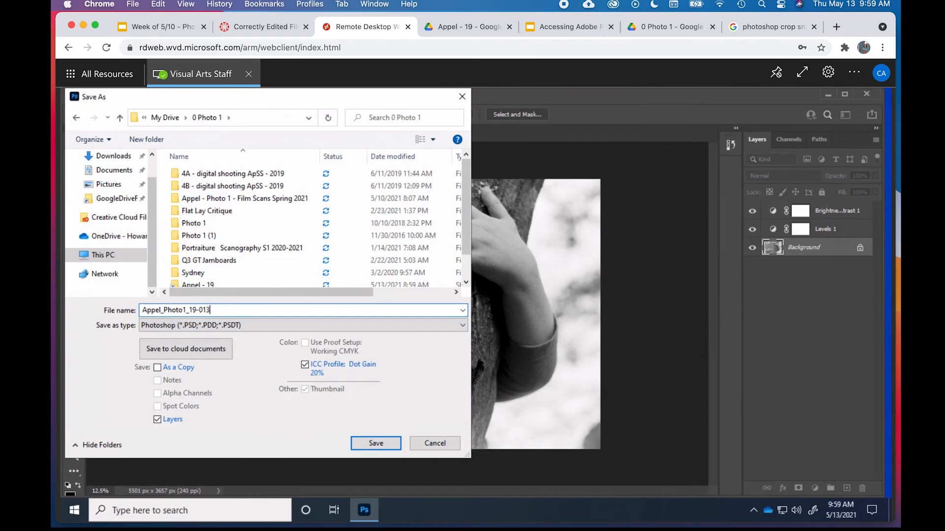
{"action": "type", "text": "-2"}
{"action": "left_click", "coordinate": [391, 441]}
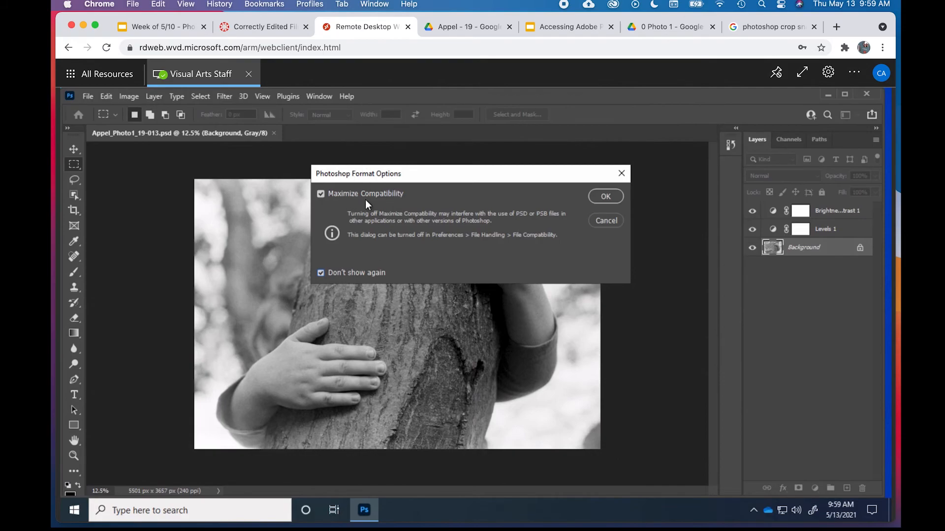
{"action": "left_click", "coordinate": [606, 196]}
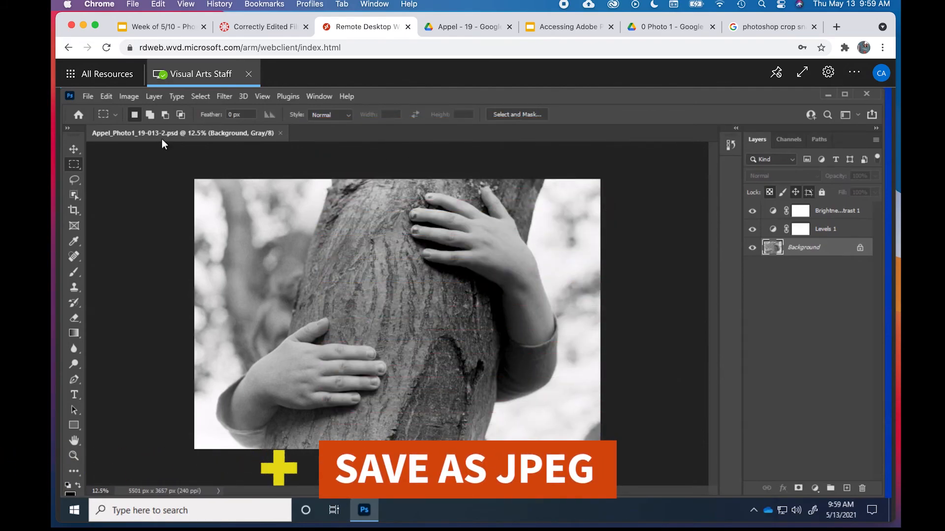
- Save a JPEG copy of the image on the computer in the 0 Photo 1 folder, at Maximum quality 12 with Baseline ("Standard") format
{"action": "left_click", "coordinate": [88, 97]}
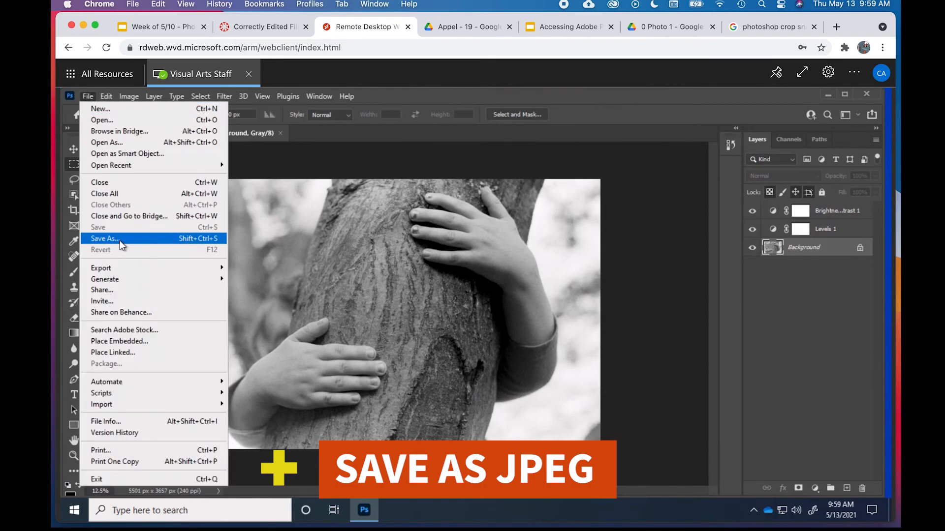
{"action": "left_click", "coordinate": [105, 239]}
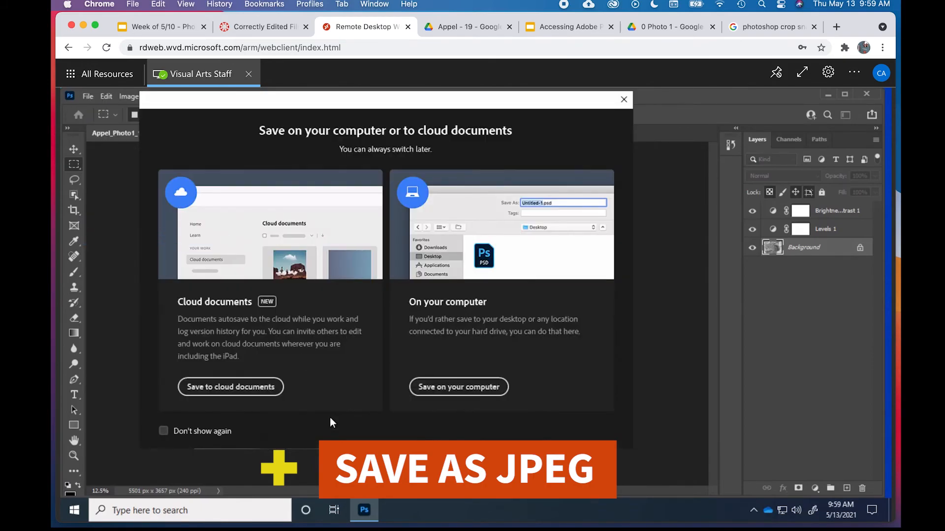
{"action": "left_click", "coordinate": [455, 391]}
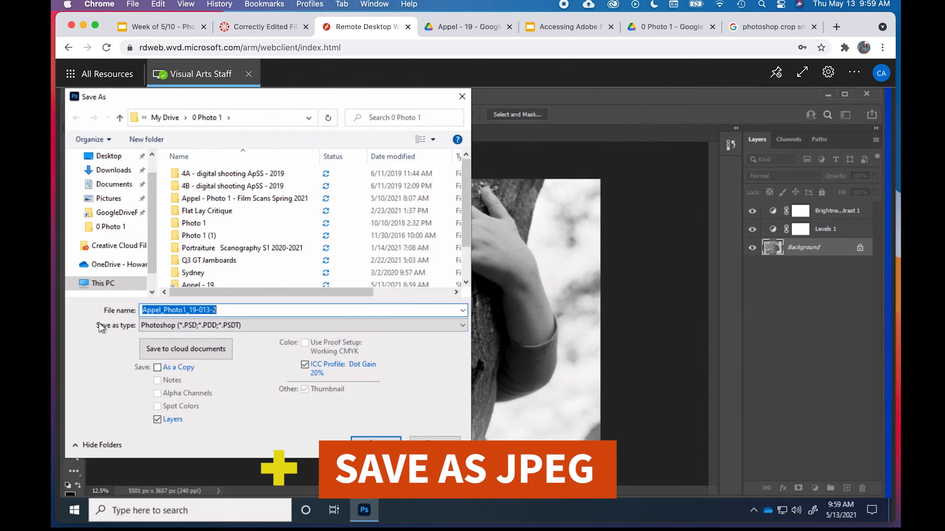
{"action": "left_click", "coordinate": [463, 325]}
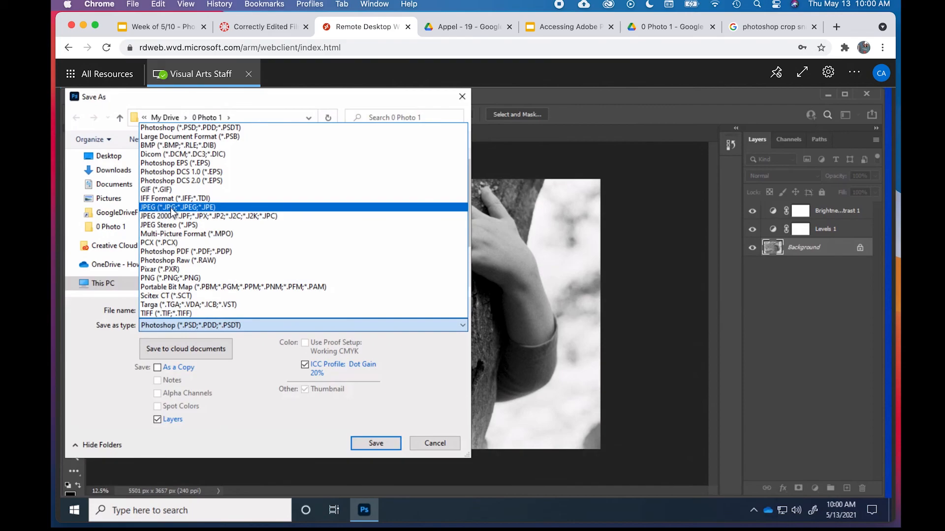
{"action": "left_click", "coordinate": [194, 207]}
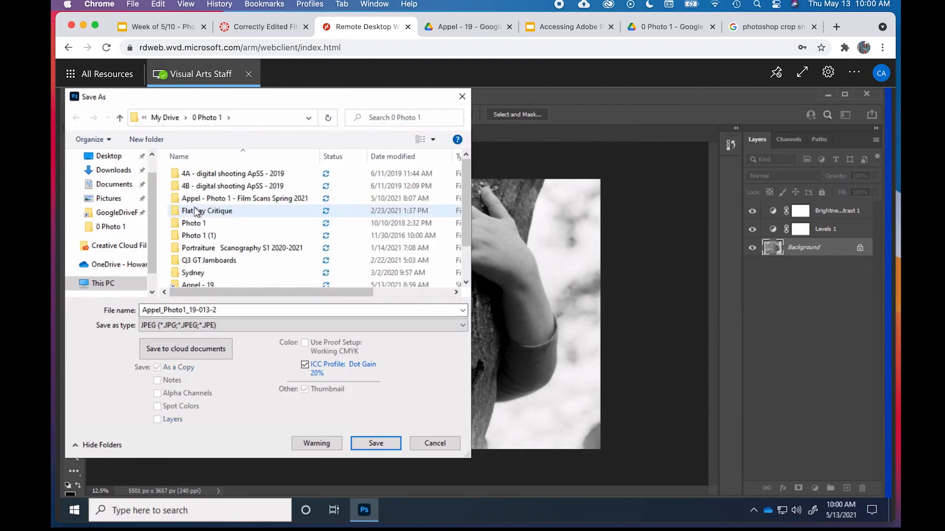
{"action": "left_click", "coordinate": [365, 439]}
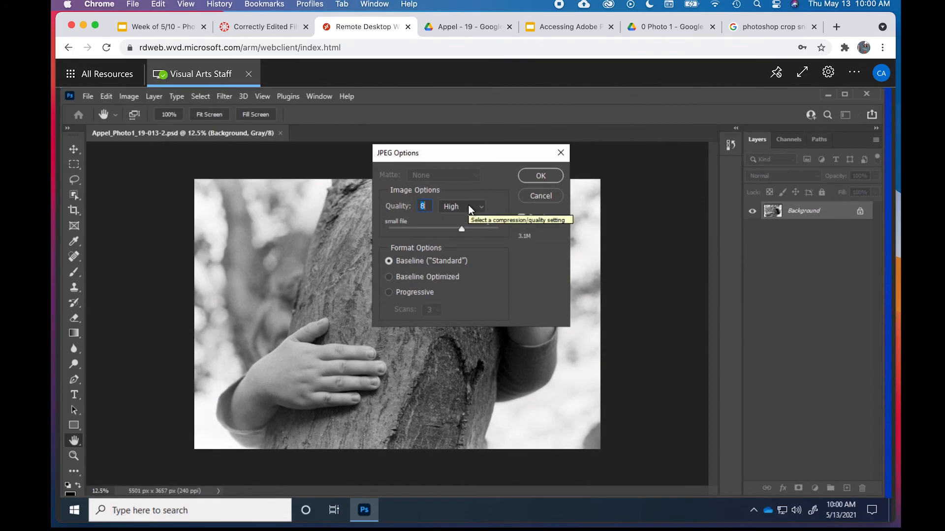
{"action": "left_click_drag", "start_coordinate": [461, 227], "coordinate": [508, 225]}
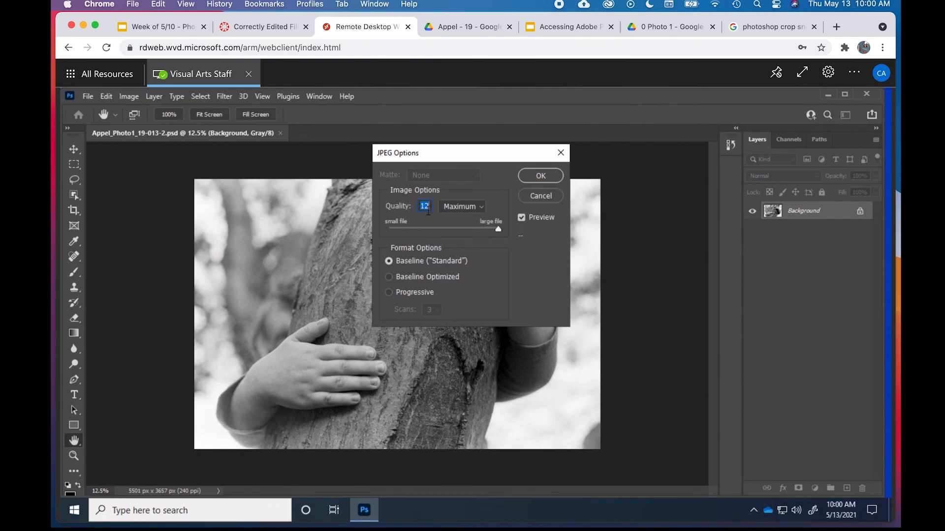
{"action": "left_click", "coordinate": [540, 176]}
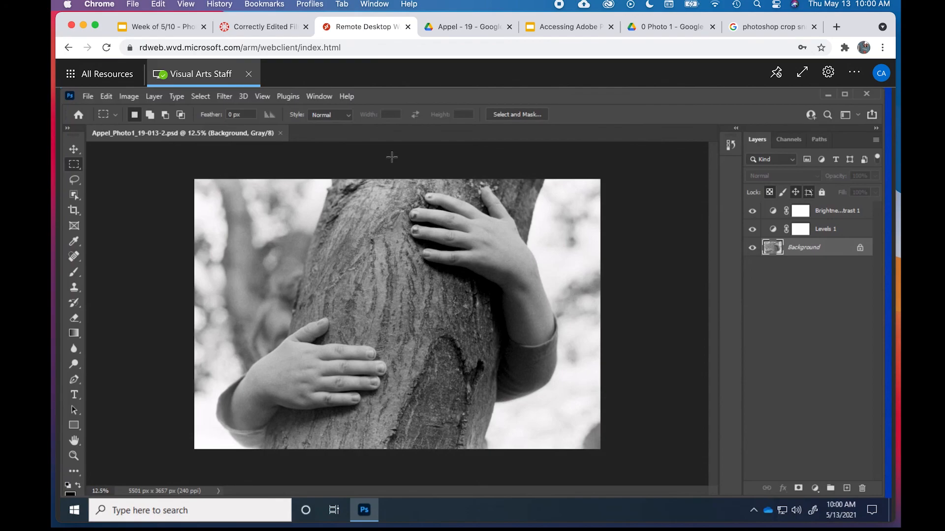
- Close Photoshop and sign out of the remote desktop session, choosing the signed-in Microsoft account as the one to sign out
{"action": "left_click", "coordinate": [866, 94]}
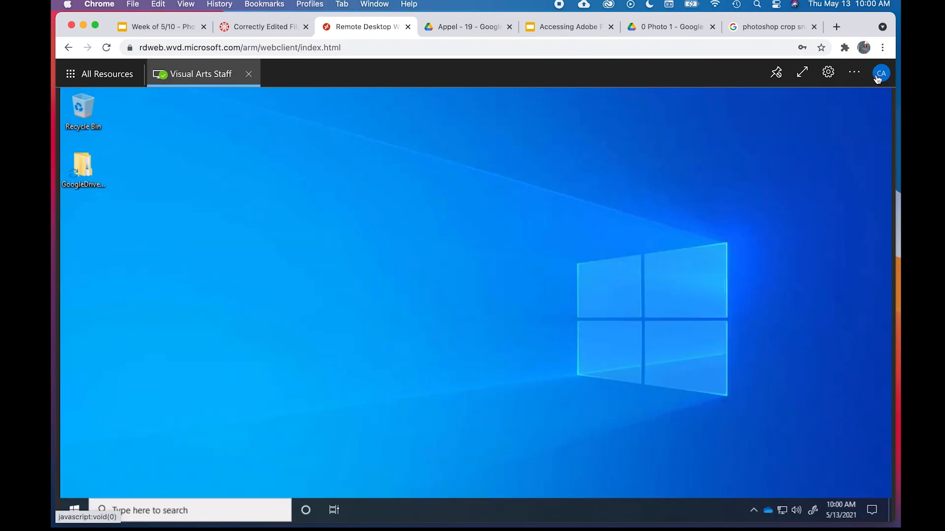
{"action": "left_click", "coordinate": [878, 77]}
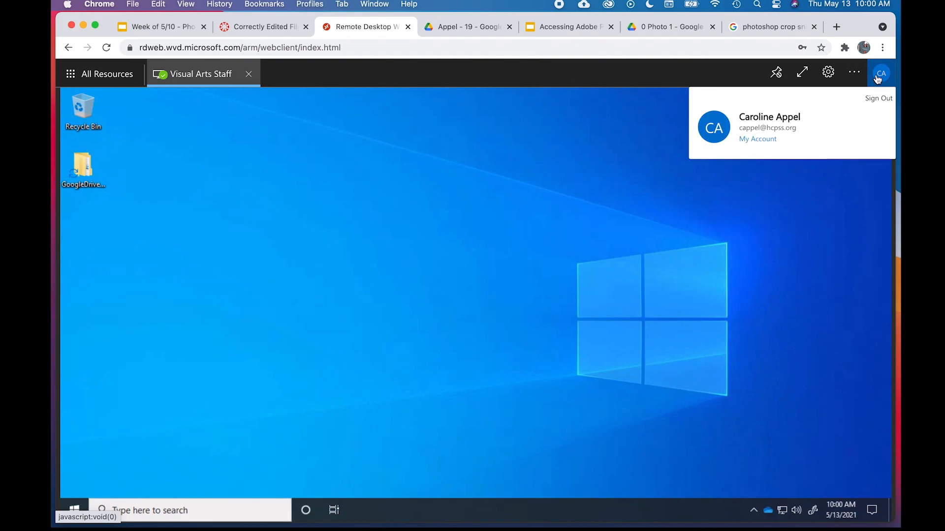
{"action": "left_click", "coordinate": [877, 77]}
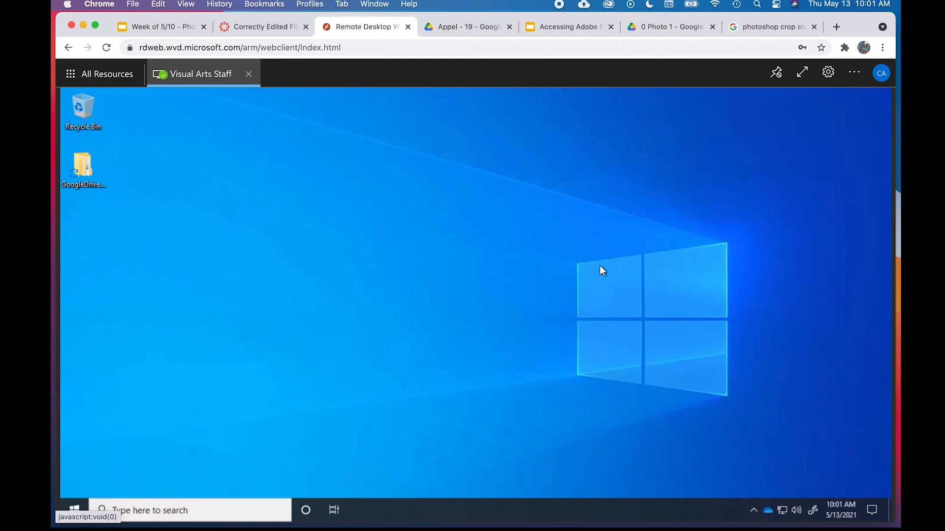
{"action": "left_click", "coordinate": [879, 79]}
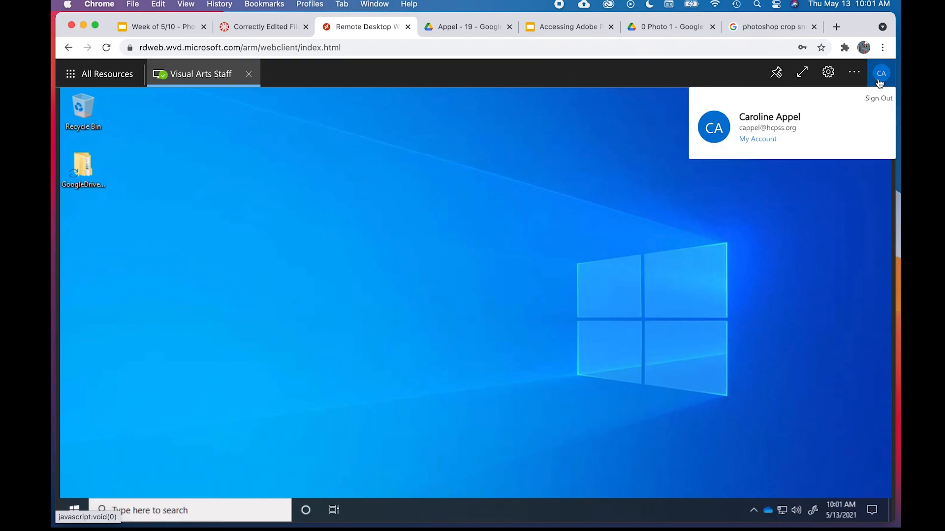
{"action": "left_click", "coordinate": [877, 99]}
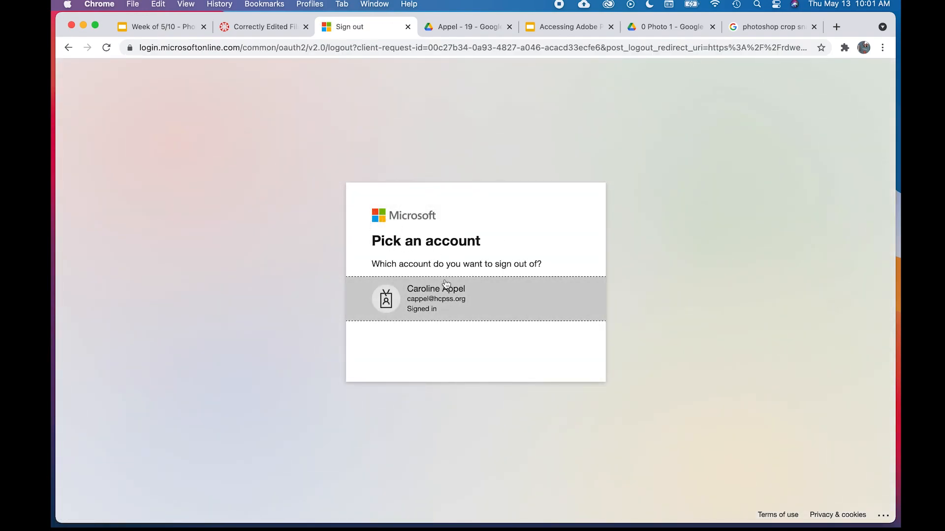
{"action": "left_click", "coordinate": [447, 294]}
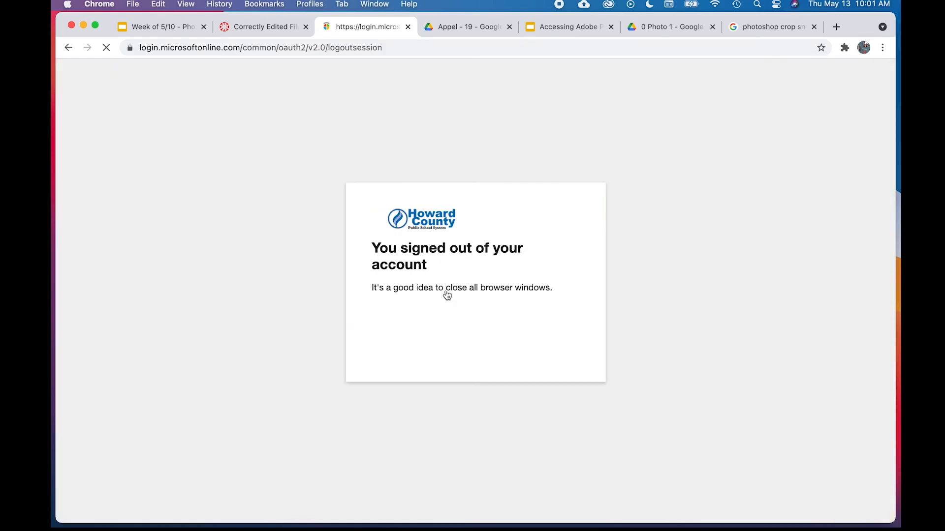